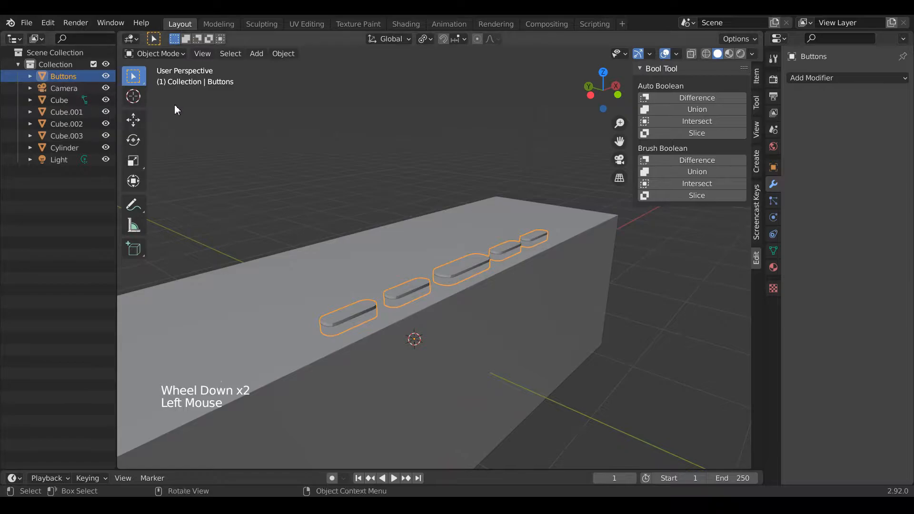
# Step: Duplicate the Buttons object in place and move the original into a new collection named Bool_Mesh
pyautogui.hotkey('shift', 'd')
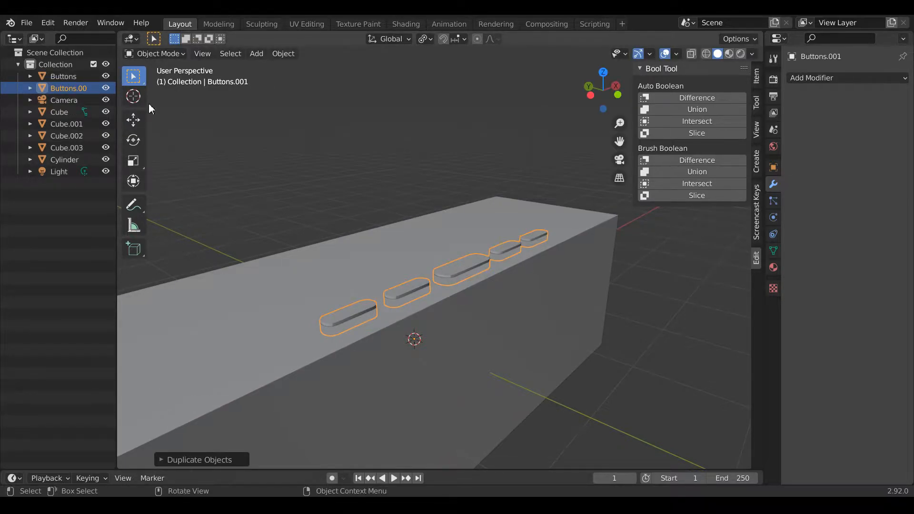
pyautogui.click(425, 242)
pyautogui.press('m')
pyautogui.click(460, 276)
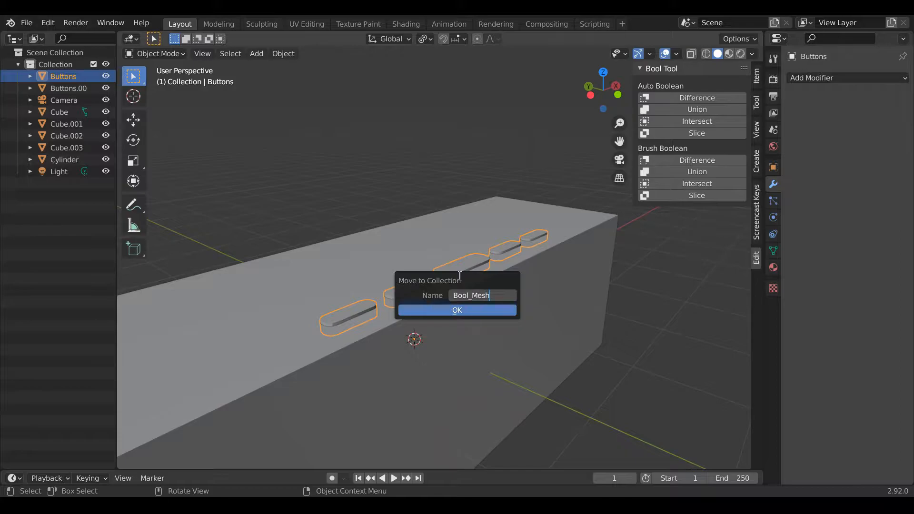
pyautogui.press('Return')
# Step: Check the face orientation of the buttons and the box body using the viewport overlay
pyautogui.click(462, 192)
pyautogui.click(505, 248)
pyautogui.keyDown('shift'); pyautogui.click(521, 272); pyautogui.keyUp('shift')
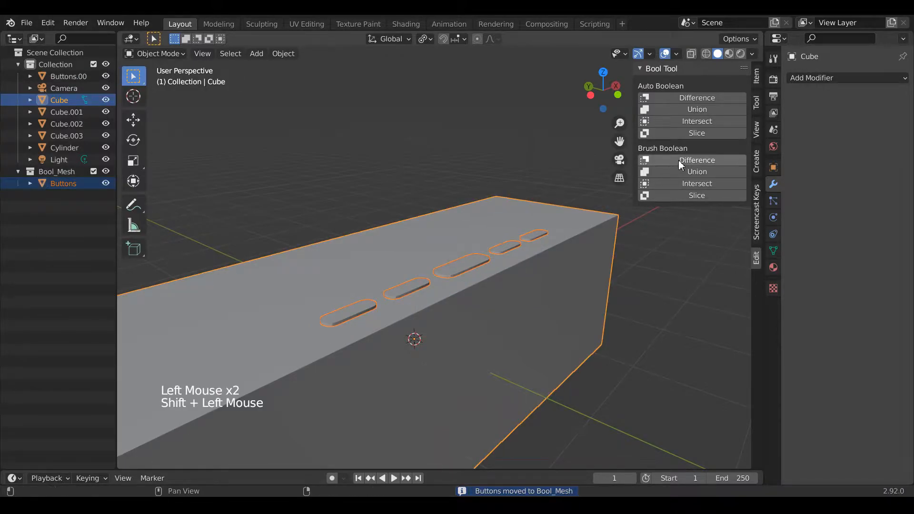
pyautogui.click(481, 257)
pyautogui.click(675, 54)
pyautogui.click(619, 265)
pyautogui.click(619, 266)
# Step: Flip the normals of the duplicated buttons mesh
pyautogui.click(462, 269)
pyautogui.press('Tab')
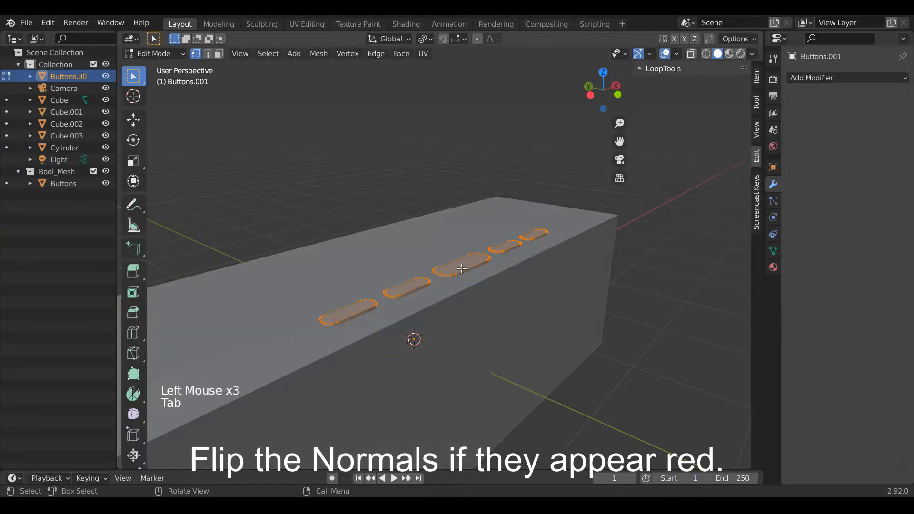
pyautogui.press('F3')
pyautogui.write('flip')
pyautogui.press('Return')
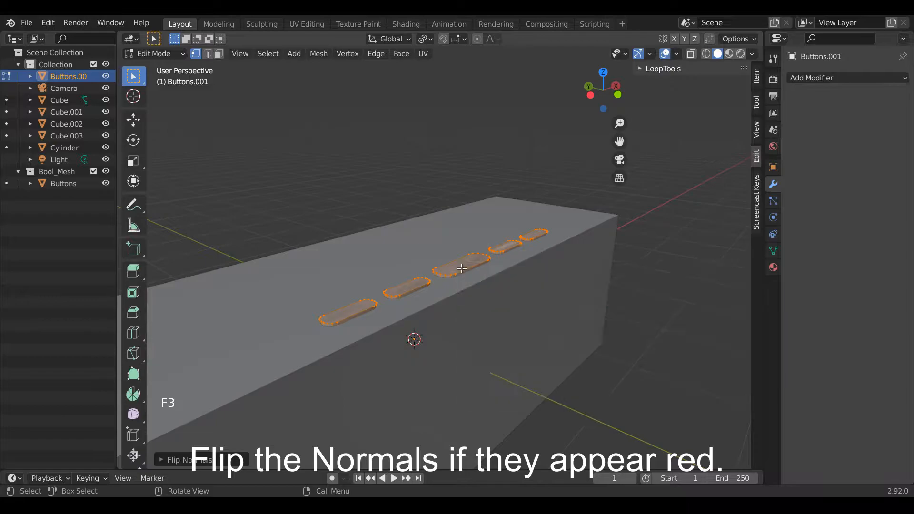
pyautogui.press('Tab')
# Step: Try smooth shading on the duplicated buttons and undo the latest edits made to them
pyautogui.scroll(3, 461, 267)
pyautogui.moveTo(604, 88); pyautogui.dragTo(543, 142)
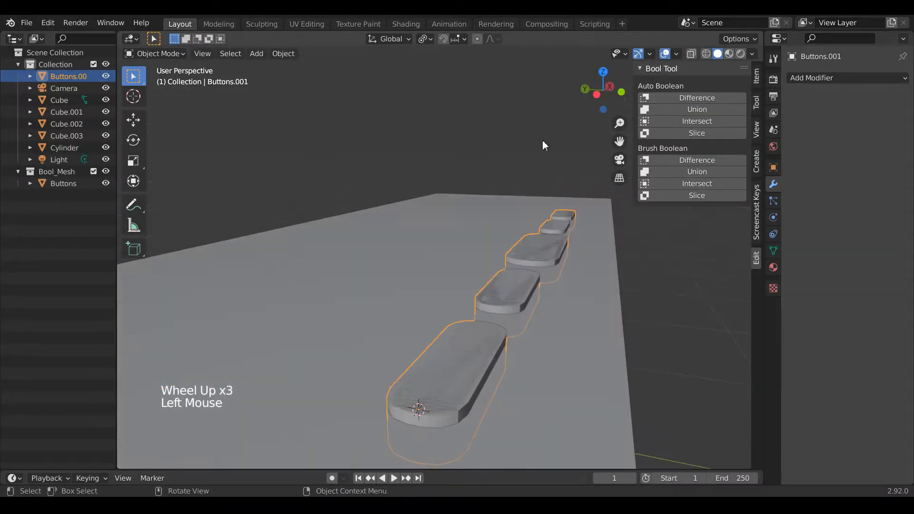
pyautogui.scroll(-1, 543, 143)
pyautogui.rightClick(538, 228)
pyautogui.click(538, 231)
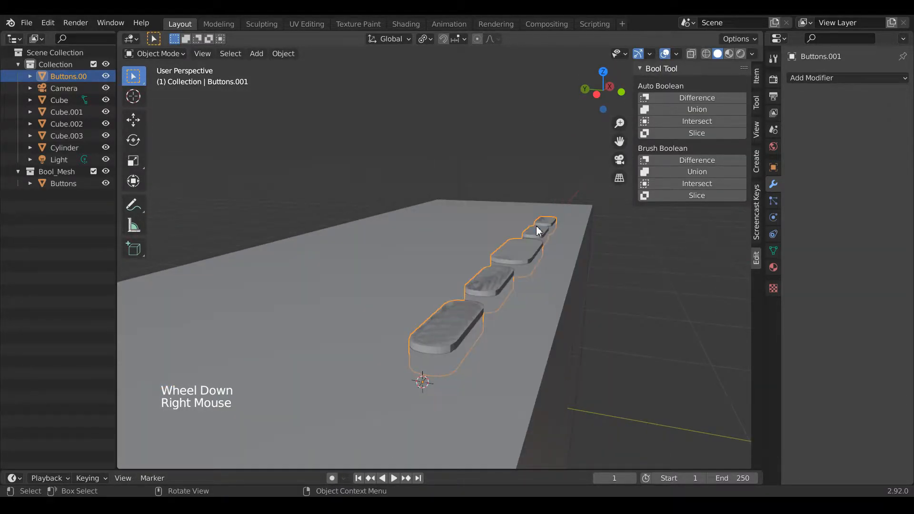
pyautogui.click(476, 323)
pyautogui.hotkey('ctrl', 'z')
pyautogui.hotkey('ctrl', 'z')
pyautogui.hotkey('ctrl', 'z')
pyautogui.hotkey('ctrl', 'z')
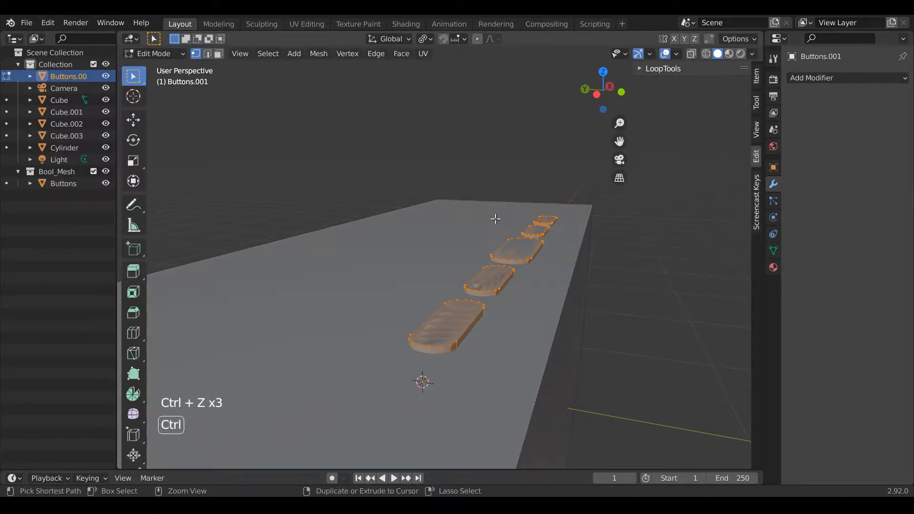
# Step: Hide the duplicated buttons and flip the normals of the Buttons mesh in the Bool_Mesh collection
pyautogui.press('Tab')
pyautogui.click(64, 183)
pyautogui.click(106, 77)
pyautogui.press('Tab')
pyautogui.click(677, 54)
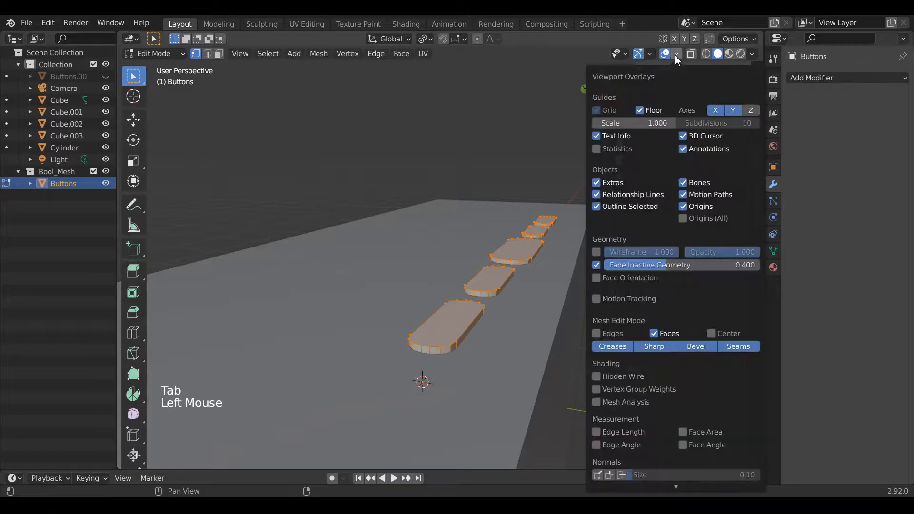
pyautogui.press('Tab')
pyautogui.click(676, 54)
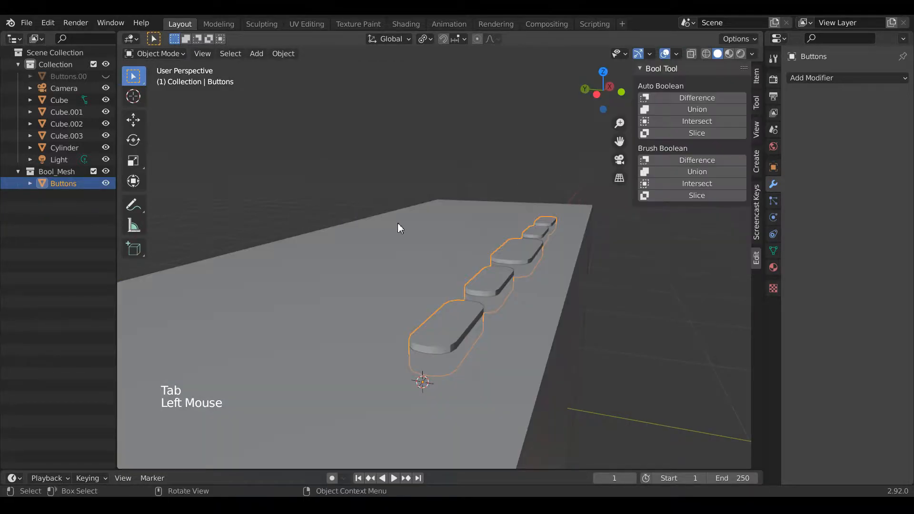
pyautogui.press('Tab')
pyautogui.press('F3')
pyautogui.press('Return')
pyautogui.press('Tab')
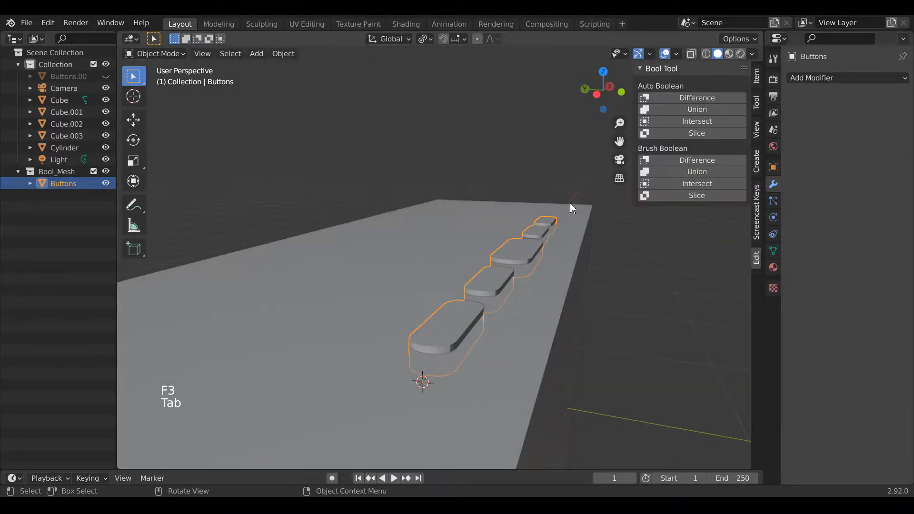
# Step: Try to cut the Buttons mesh out of the box body with a Brush Boolean Difference
pyautogui.moveTo(602, 90); pyautogui.dragTo(609, 84)
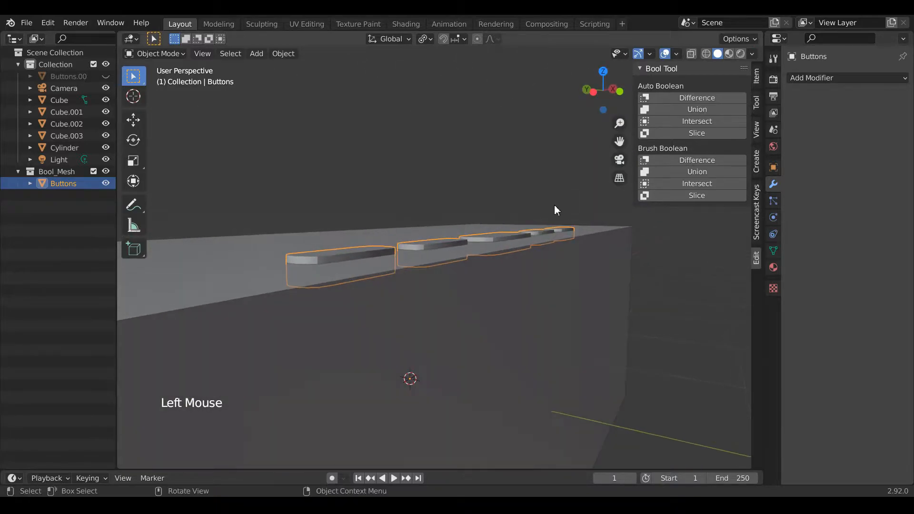
pyautogui.scroll(-2, 519, 265)
pyautogui.click(541, 251)
pyautogui.keyDown('shift'); pyautogui.click(530, 285); pyautogui.keyUp('shift')
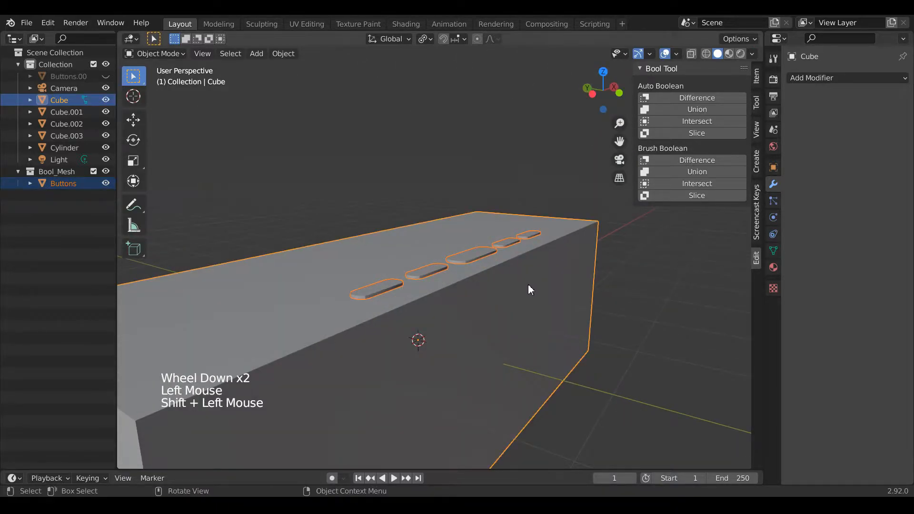
pyautogui.press('n')
pyautogui.press('n')
pyautogui.click(686, 160)
pyautogui.moveTo(593, 98); pyautogui.dragTo(480, 188)
pyautogui.hotkey('ctrl', 'z')
# Step: Apply smooth shading to the Buttons mesh in Bool_Mesh and open its mesh data properties
pyautogui.scroll(3, 432, 308)
pyautogui.click(432, 310)
pyautogui.click(432, 309)
pyautogui.click(76, 185)
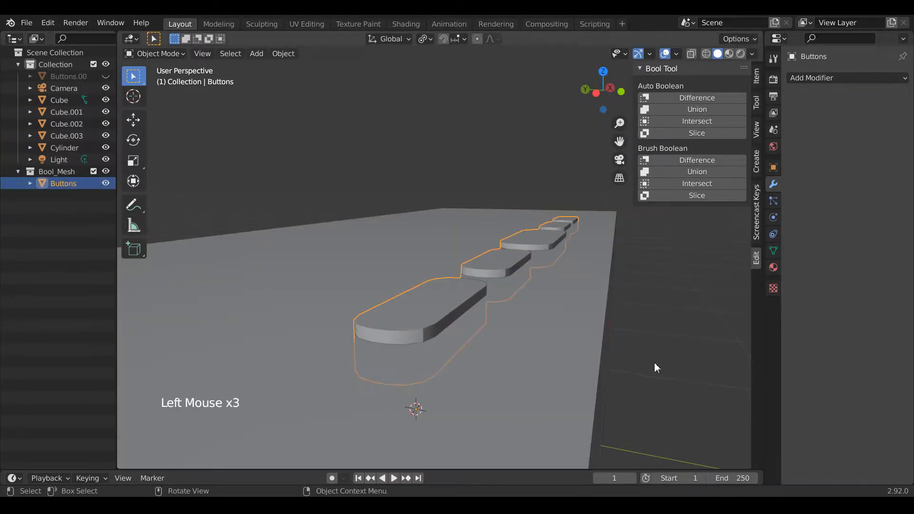
pyautogui.press('n')
pyautogui.click(774, 251)
pyautogui.rightClick(495, 263)
pyautogui.click(495, 263)
pyautogui.moveTo(731, 97)
pyautogui.mouseDown()
pyautogui.moveTo(727, 116)
pyautogui.moveTo(711, 97)
pyautogui.moveTo(719, 103)
pyautogui.mouseUp()
pyautogui.click(507, 129)
# Step: Cut the button slots into the box body with a Brush Boolean Difference, using Buttons as the cutter
pyautogui.click(449, 286)
pyautogui.keyDown('shift'); pyautogui.click(453, 287); pyautogui.keyUp('shift')
pyautogui.press('n')
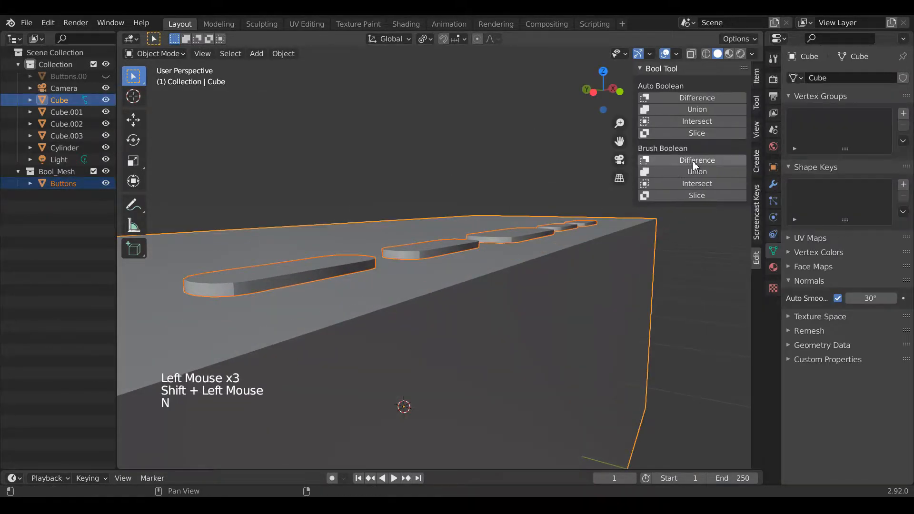
pyautogui.click(695, 162)
pyautogui.moveTo(598, 116); pyautogui.dragTo(522, 238)
pyautogui.scroll(-2, 514, 295)
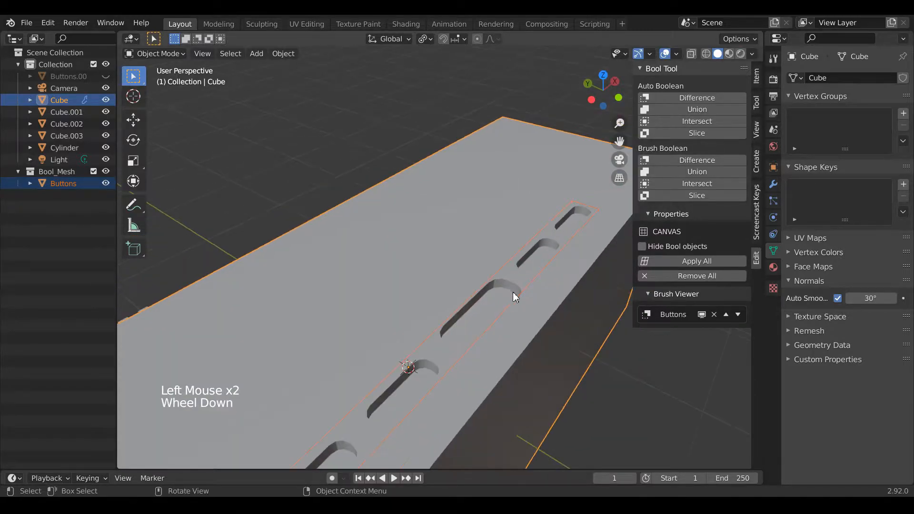
pyautogui.click(514, 294)
pyautogui.press('g')
pyautogui.hotkey('ctrl', 'z')
# Step: Examine the box body's mesh in Edit Mode around the cut button slots
pyautogui.moveTo(602, 91); pyautogui.dragTo(586, 103)
pyautogui.press('Tab')
pyautogui.moveTo(619, 142); pyautogui.dragTo(724, 53)
pyautogui.moveTo(597, 87); pyautogui.dragTo(598, 110)
pyautogui.press('3')
pyautogui.click(427, 408)
pyautogui.press('Tab')
pyautogui.hotkey('ctrl', 'z')
pyautogui.hotkey('ctrl', 'z')
pyautogui.hotkey('ctrl', 'z')
pyautogui.press('Tab')
pyautogui.click(464, 174)
pyautogui.press('Tab')
pyautogui.press('Tab')
pyautogui.click(467, 112)
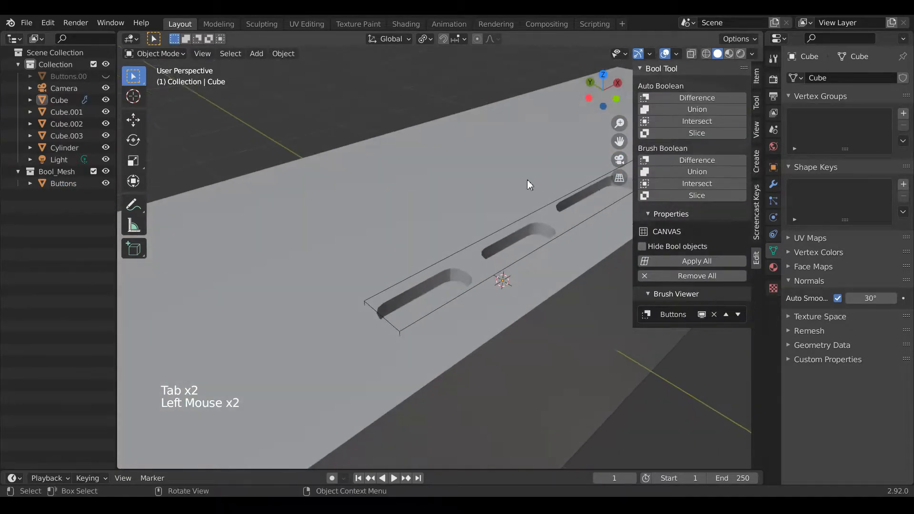
# Step: Unhide the duplicated buttons and check their face orientation with the viewport overlay
pyautogui.click(61, 78)
pyautogui.click(105, 76)
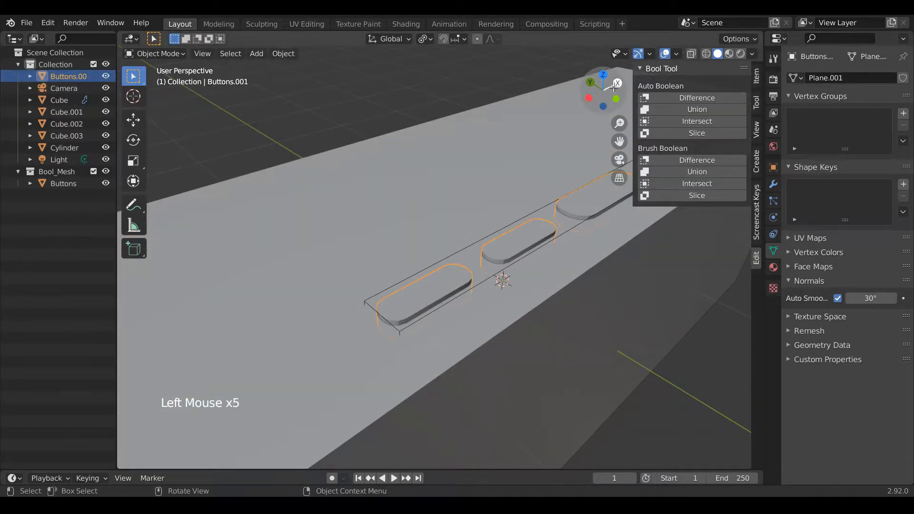
pyautogui.click(676, 53)
pyautogui.click(600, 265)
pyautogui.click(600, 265)
# Step: Flip the normals of the unhidden duplicate buttons mesh
pyautogui.press('Tab')
pyautogui.press('Tab')
pyautogui.press('Tab')
pyautogui.press('F3')
pyautogui.press('Return')
pyautogui.press('Tab')
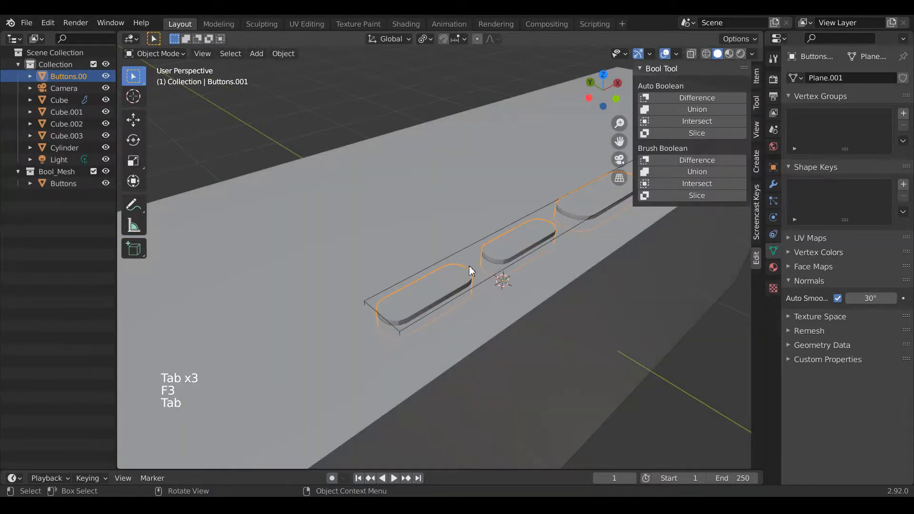
pyautogui.press('n')
pyautogui.moveTo(739, 91); pyautogui.dragTo(691, 103)
pyautogui.scroll(-1, 559, 259)
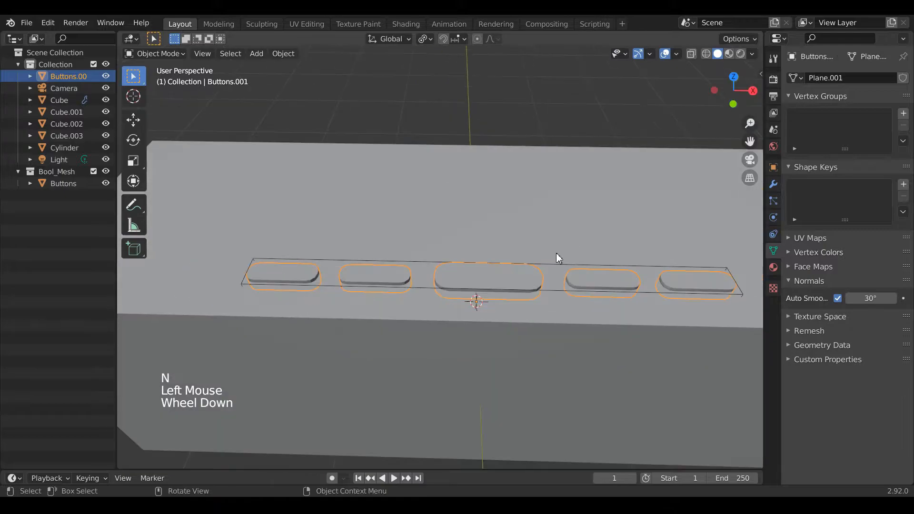
pyautogui.moveTo(749, 142); pyautogui.dragTo(433, 329)
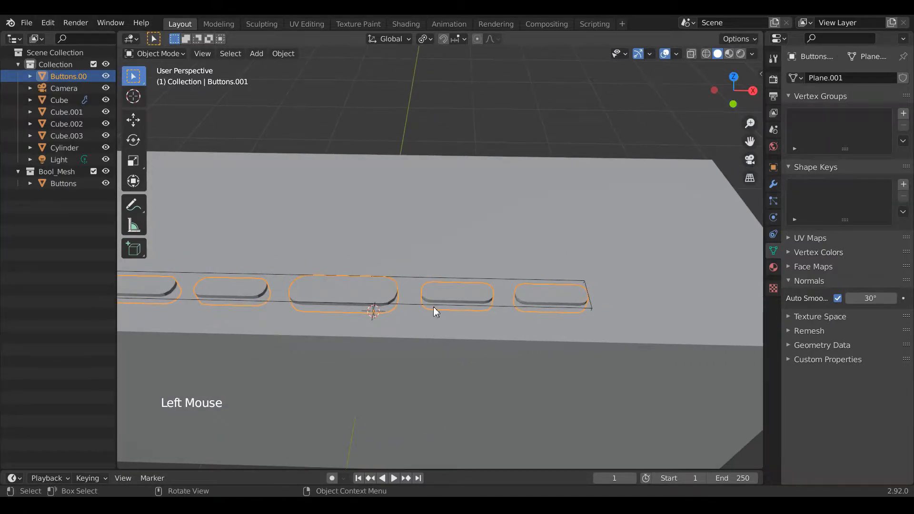
pyautogui.press('Tab')
pyautogui.click(424, 39)
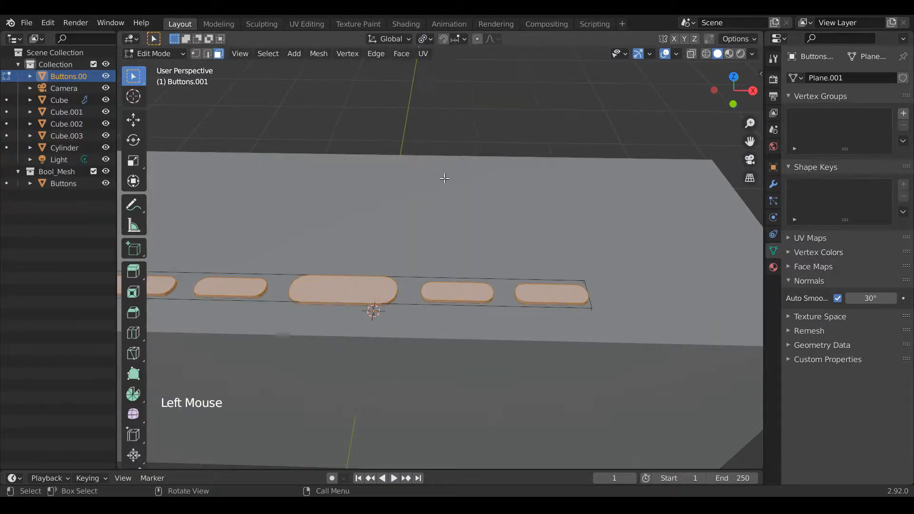
pyautogui.press('Tab')
pyautogui.moveTo(750, 142); pyautogui.dragTo(883, 133)
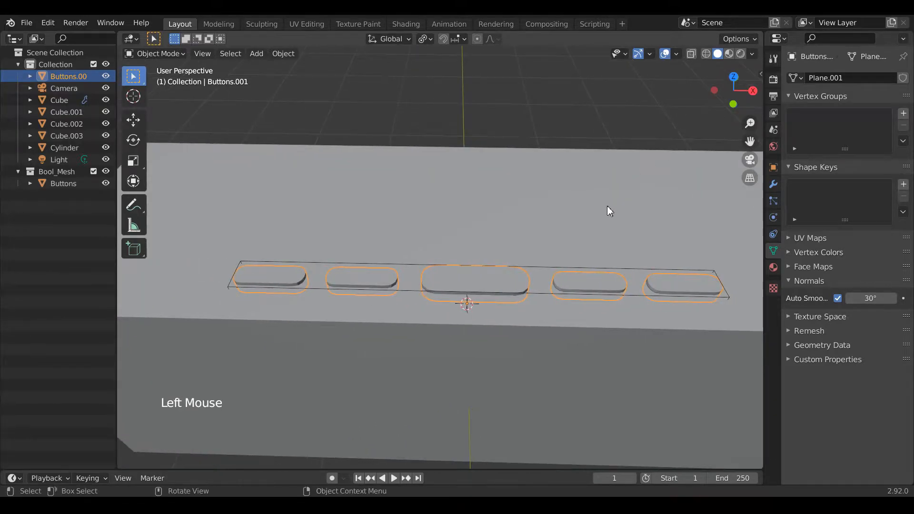
# Step: Try to scale the duplicated buttons' mesh down slightly in the top view
pyautogui.press('Tab')
pyautogui.press('KP_7')
pyautogui.moveTo(749, 142); pyautogui.dragTo(705, 28)
pyautogui.scroll(4, 568, 280)
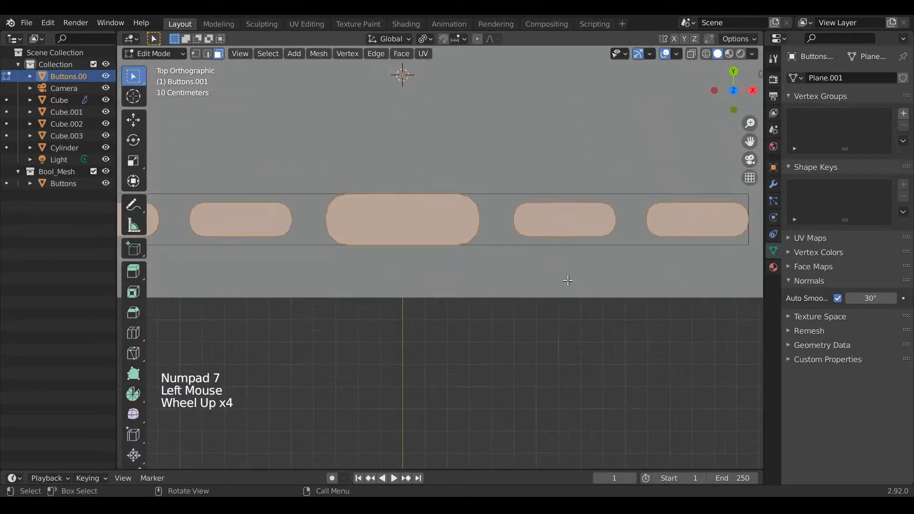
pyautogui.press('s')
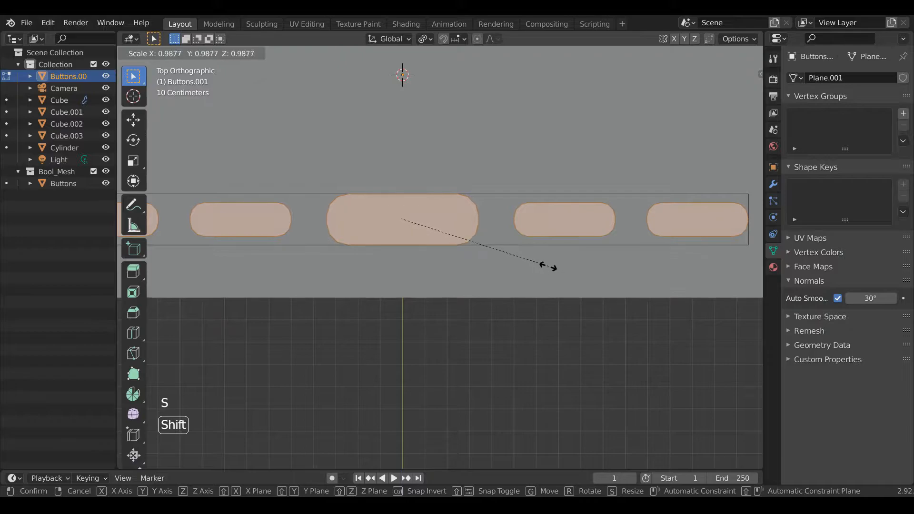
pyautogui.click(494, 243)
pyautogui.hotkey('ctrl', 'z')
# Step: Scale the duplicated buttons' mesh down uniformly to about 0.96 to leave a gap inside the slots
pyautogui.moveTo(734, 90); pyautogui.dragTo(850, 28)
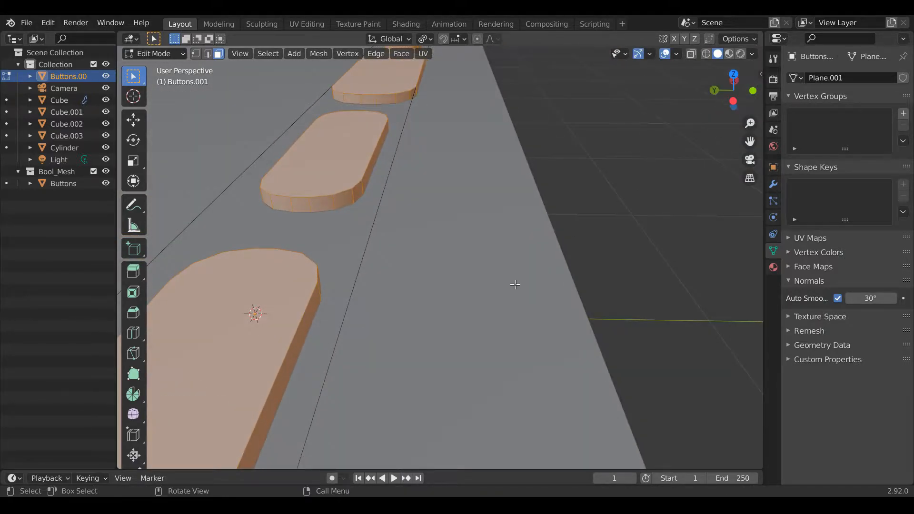
pyautogui.press('s')
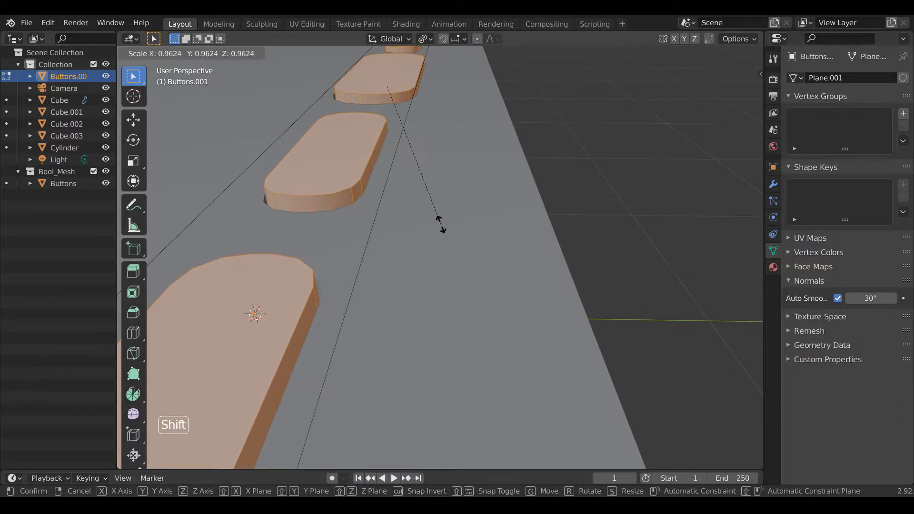
pyautogui.click(441, 226)
pyautogui.press('Tab')
pyautogui.scroll(-4, 441, 225)
pyautogui.click(441, 225)
pyautogui.moveTo(734, 90); pyautogui.dragTo(683, 69)
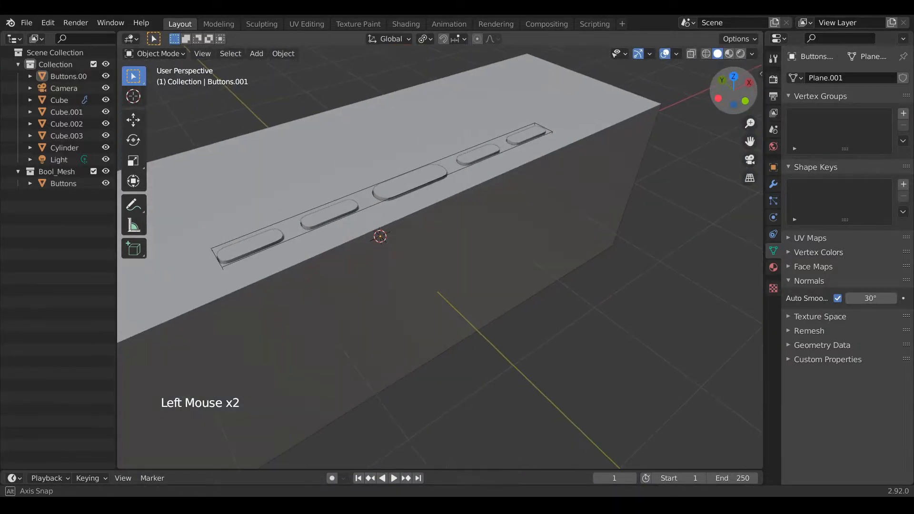
# Step: Enable Cavity and Shadow in the solid viewport shading options
pyautogui.scroll(4, 599, 170)
pyautogui.moveTo(733, 91)
pyautogui.mouseDown()
pyautogui.moveTo(793, 102)
pyautogui.moveTo(719, 143)
pyautogui.moveTo(750, 141)
pyautogui.moveTo(779, 224)
pyautogui.mouseUp()
pyautogui.scroll(-3, 750, 141)
pyautogui.click(752, 53)
pyautogui.click(680, 316)
pyautogui.click(681, 302)
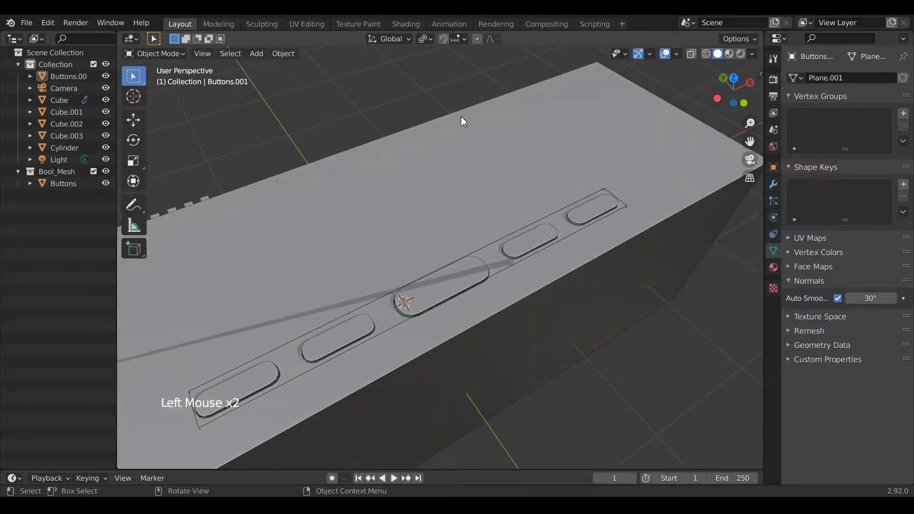
# Step: Preview the model in Rendered and Material Preview shading, and return to Solid shading
pyautogui.moveTo(730, 105)
pyautogui.mouseDown()
pyautogui.moveTo(803, 72)
pyautogui.moveTo(804, 58)
pyautogui.moveTo(702, 121)
pyautogui.moveTo(631, 91)
pyautogui.moveTo(635, 110)
pyautogui.moveTo(693, 85)
pyautogui.moveTo(793, 110)
pyautogui.moveTo(757, 125)
pyautogui.moveTo(738, 95)
pyautogui.moveTo(800, 136)
pyautogui.moveTo(826, 129)
pyautogui.moveTo(831, 52)
pyautogui.mouseUp()
pyautogui.click(741, 55)
pyautogui.click(729, 55)
pyautogui.click(717, 56)
pyautogui.scroll(-5, 714, 124)
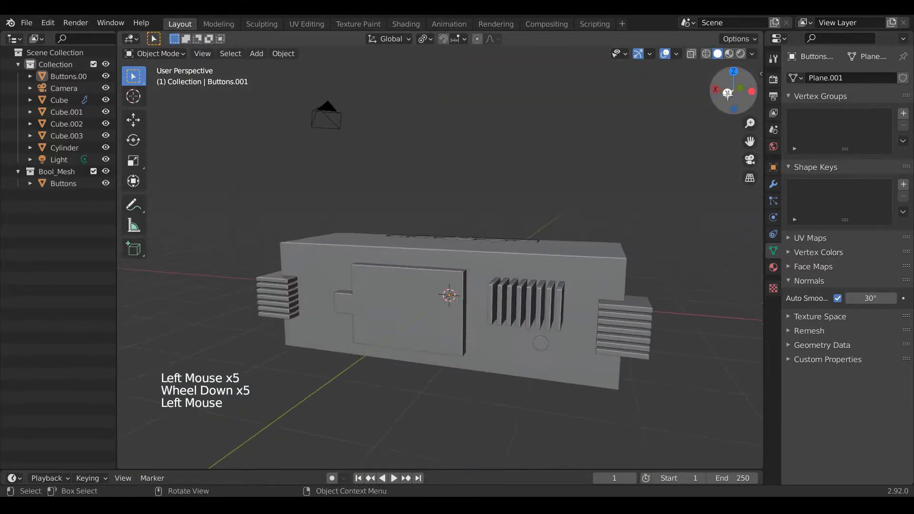
# Step: Cut the vertical vent slots into the box body with a Brush Boolean Difference, using Cube.002 as the cutter
pyautogui.click(561, 305)
pyautogui.keyDown('shift'); pyautogui.click(594, 285); pyautogui.keyUp('shift')
pyautogui.moveTo(733, 91); pyautogui.dragTo(413, 310)
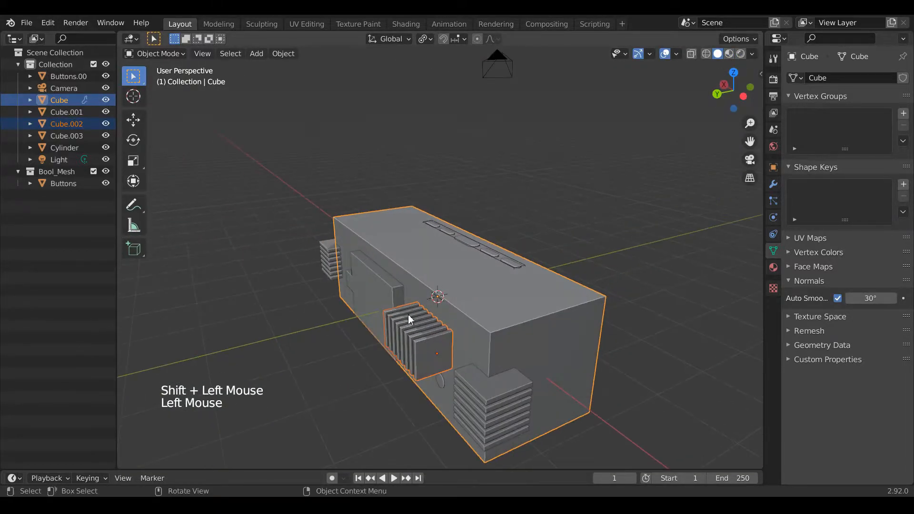
pyautogui.press('n')
pyautogui.click(694, 160)
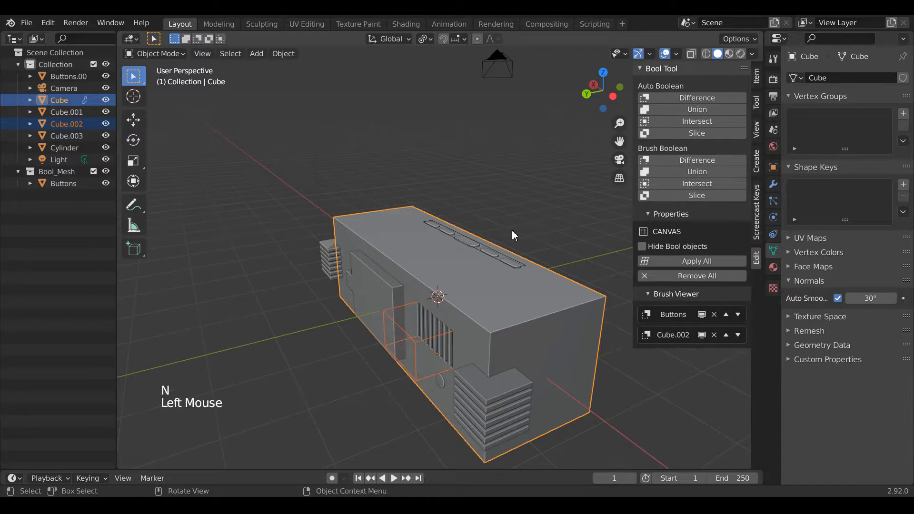
# Step: Nudge the vertical vent cutter Cube.002 slightly along the global Y axis
pyautogui.click(620, 86)
pyautogui.scroll(3, 575, 235)
pyautogui.moveTo(611, 96); pyautogui.dragTo(667, 98)
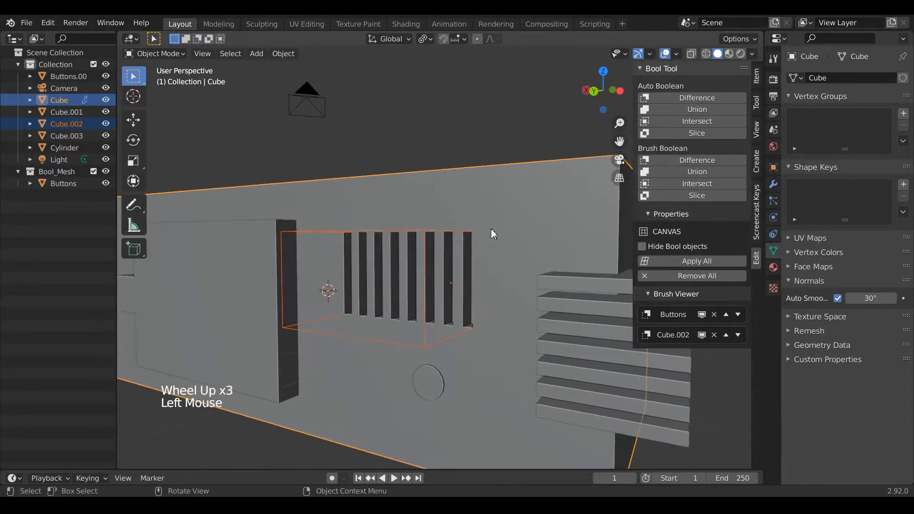
pyautogui.scroll(3, 494, 227)
pyautogui.scroll(-1, 501, 215)
pyautogui.moveTo(611, 96); pyautogui.dragTo(590, 101)
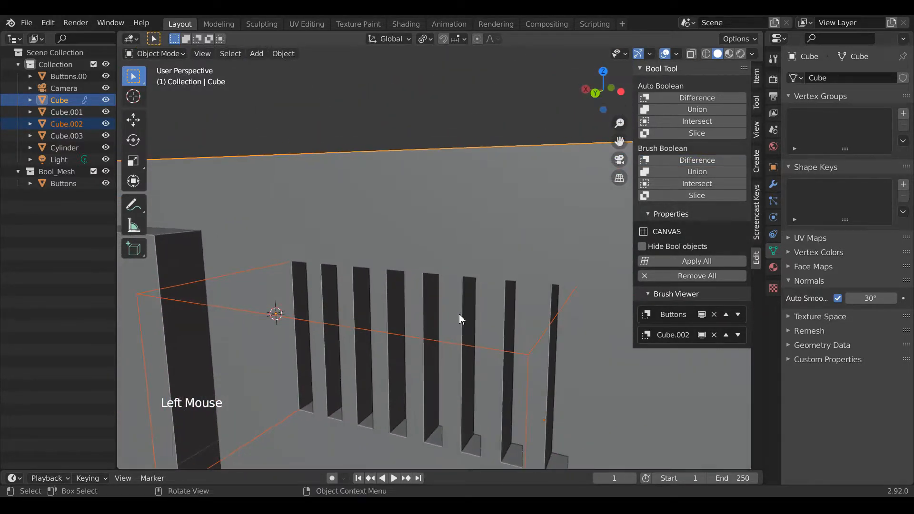
pyautogui.click(461, 342)
pyautogui.press('g')
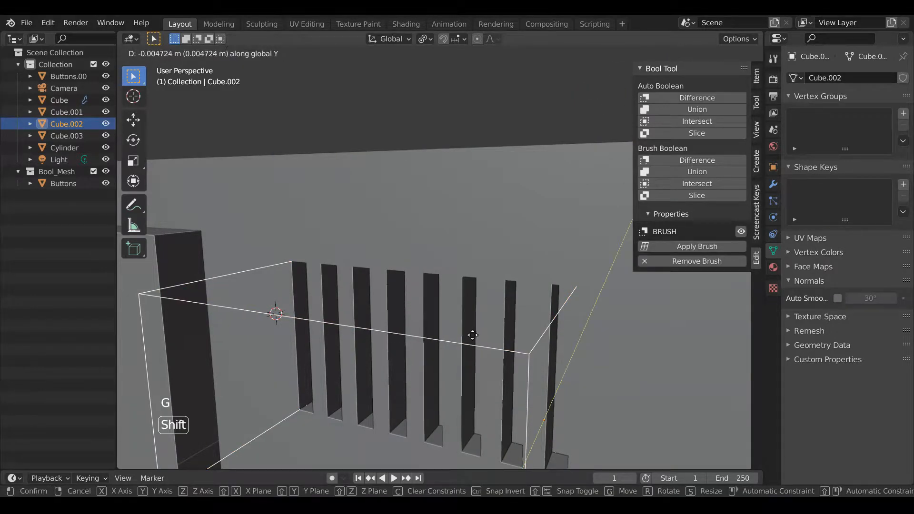
pyautogui.click(482, 331)
# Step: Apply the Array and Mirror modifiers on the side vent slats, Cube.001
pyautogui.scroll(-4, 481, 329)
pyautogui.moveTo(605, 94); pyautogui.dragTo(694, 91)
pyautogui.click(273, 348)
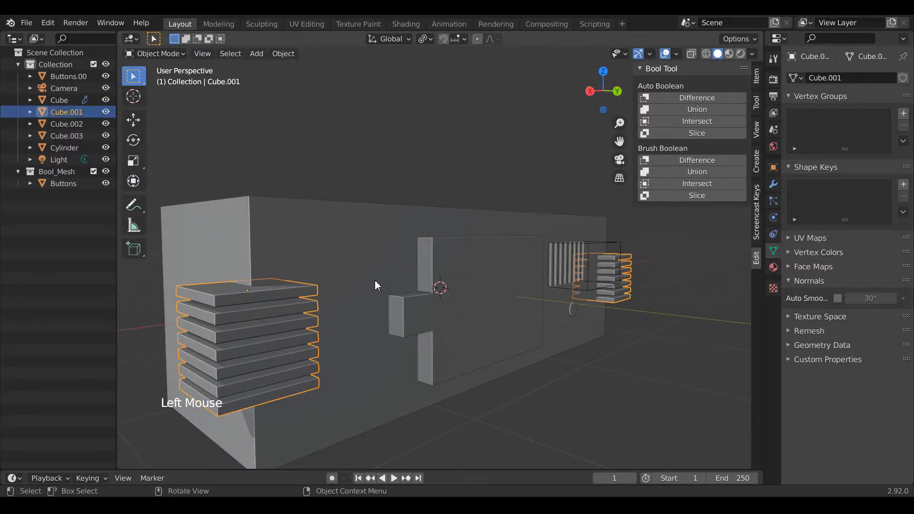
pyautogui.click(773, 184)
pyautogui.click(791, 98)
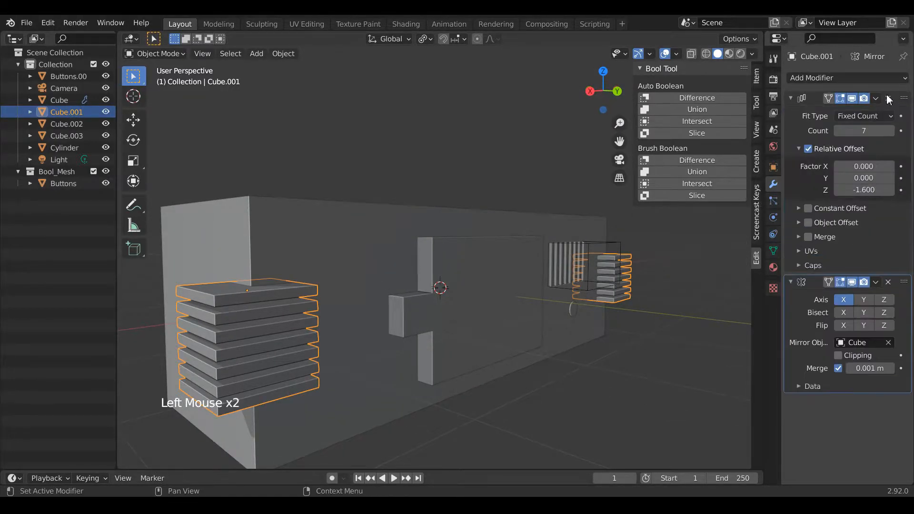
pyautogui.click(876, 98)
pyautogui.click(869, 113)
pyautogui.click(876, 98)
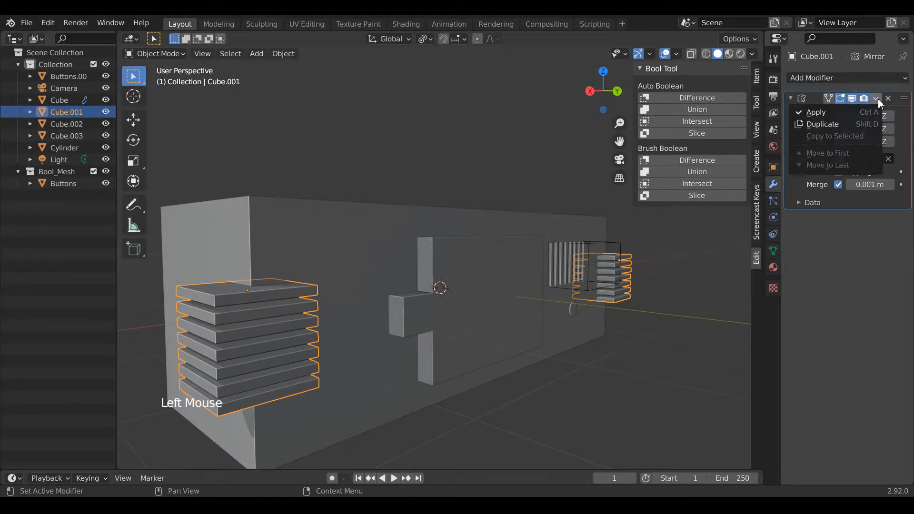
pyautogui.click(867, 113)
# Step: Move the vertical vent cutter Cube.002 into the Bool_Mesh collection
pyautogui.keyDown('shift'); pyautogui.click(434, 253); pyautogui.keyUp('shift')
pyautogui.moveTo(603, 90); pyautogui.dragTo(633, 101)
pyautogui.click(541, 296)
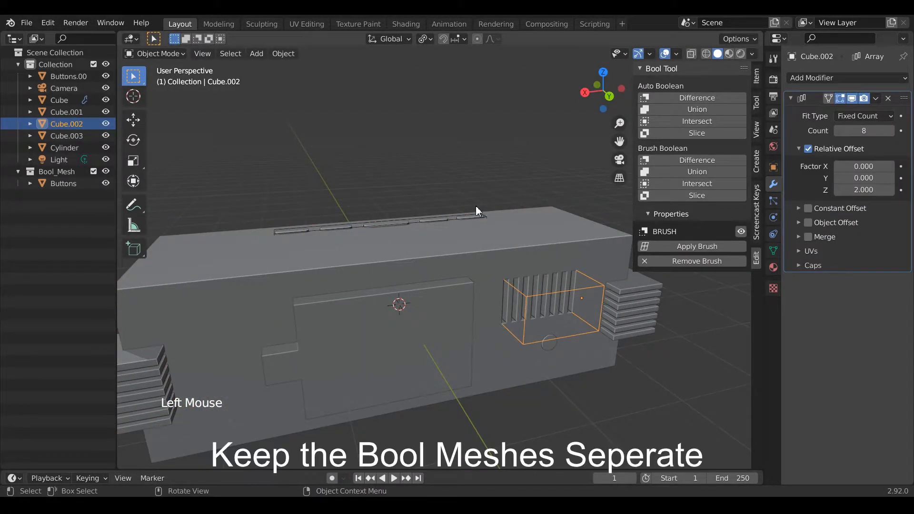
pyautogui.press('m')
pyautogui.click(459, 247)
# Step: Cut the side vents into the box body with a Brush Boolean Difference, using Cube.001 as the cutter
pyautogui.click(135, 404)
pyautogui.keyDown('shift'); pyautogui.click(213, 342); pyautogui.keyUp('shift')
pyautogui.moveTo(602, 90); pyautogui.dragTo(619, 98)
pyautogui.click(321, 330)
pyautogui.click(362, 269)
pyautogui.click(323, 335)
pyautogui.keyDown('shift'); pyautogui.click(360, 272); pyautogui.keyUp('shift')
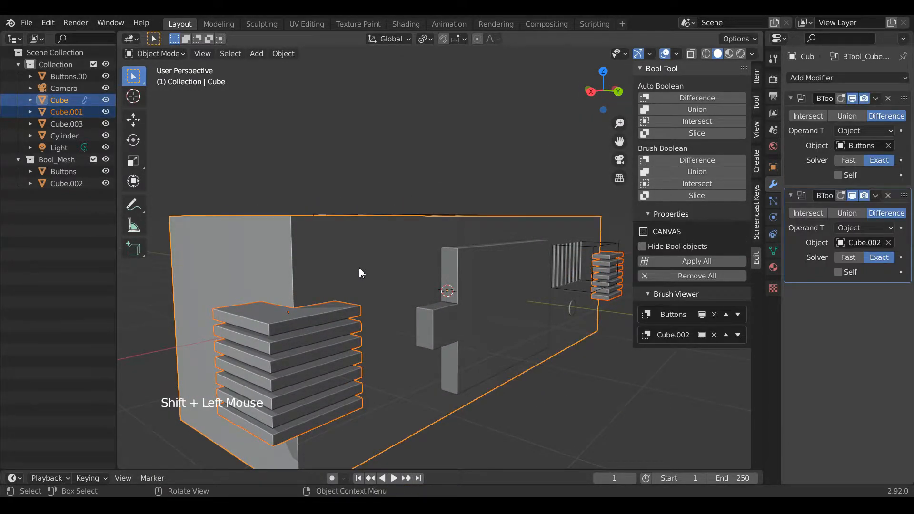
pyautogui.click(677, 161)
pyautogui.moveTo(602, 90)
pyautogui.mouseDown()
pyautogui.moveTo(609, 93)
pyautogui.moveTo(548, 95)
pyautogui.moveTo(545, 123)
pyautogui.moveTo(585, 99)
pyautogui.moveTo(561, 117)
pyautogui.mouseUp()
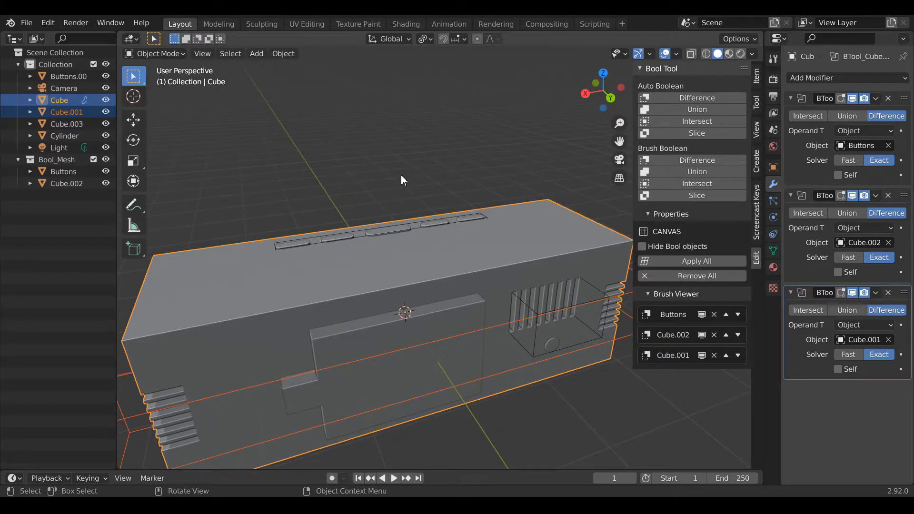
# Step: Save the file and move the side vent cutter Cube.001 into the Bool_Mesh collection
pyautogui.press('n')
pyautogui.click(593, 147)
pyautogui.hotkey('ctrl', 's')
pyautogui.click(646, 291)
pyautogui.press('m')
pyautogui.click(648, 293)
pyautogui.moveTo(733, 92)
pyautogui.mouseDown()
pyautogui.moveTo(714, 96)
pyautogui.moveTo(724, 93)
pyautogui.mouseUp()
pyautogui.moveTo(624, 91); pyautogui.dragTo(653, 117)
pyautogui.moveTo(733, 91); pyautogui.dragTo(689, 69)
pyautogui.scroll(2, 605, 367)
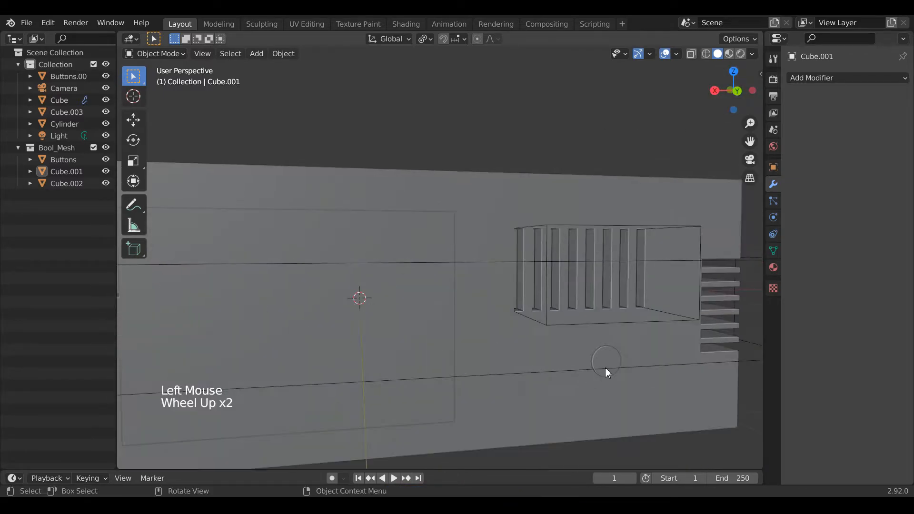
# Step: Undo the side vent cutter's collection move and its Boolean difference on the box body
pyautogui.click(606, 368)
pyautogui.click(613, 348)
pyautogui.moveTo(751, 142); pyautogui.dragTo(679, 137)
pyautogui.hotkey('ctrl', 'z')
pyautogui.hotkey('ctrl', 'z')
pyautogui.hotkey('ctrl', 'z')
pyautogui.hotkey('ctrl', 'z')
pyautogui.hotkey('ctrl', 'z')
pyautogui.hotkey('ctrl', 'z')
pyautogui.hotkey('ctrl', 'z')
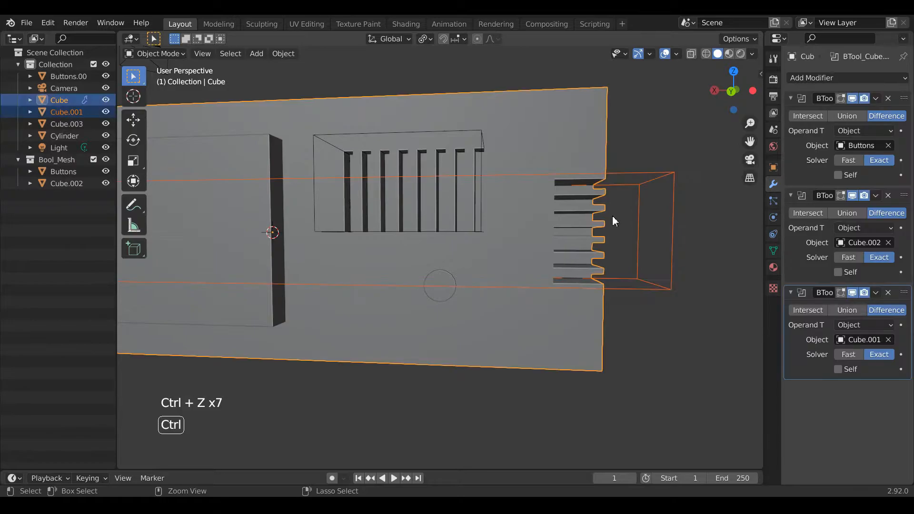
pyautogui.hotkey('ctrl', 'z')
# Step: Subtract the slats Cube.001 from both ends of the box body with a Brush Boolean Difference
pyautogui.keyDown('shift'); pyautogui.click(436, 286); pyautogui.keyUp('shift')
pyautogui.click(524, 271)
pyautogui.click(550, 276)
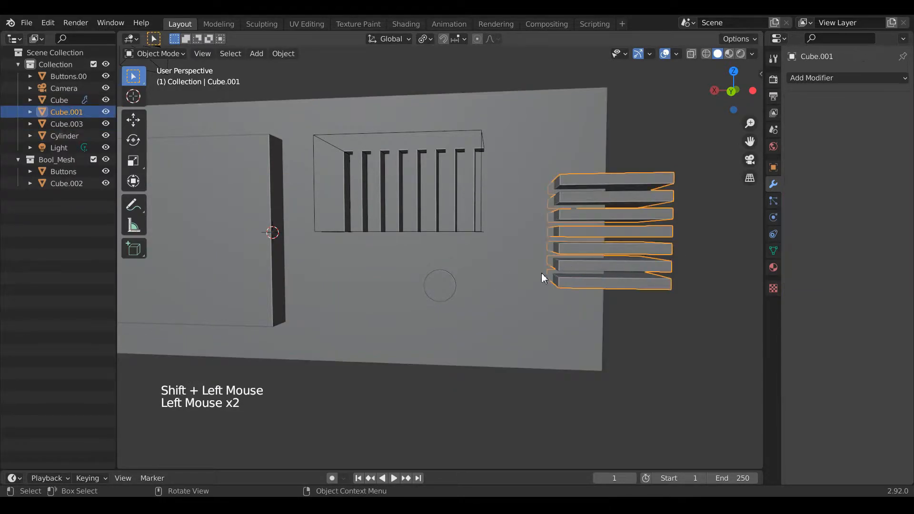
pyautogui.scroll(-3, 595, 221)
pyautogui.moveTo(729, 93); pyautogui.dragTo(791, 109)
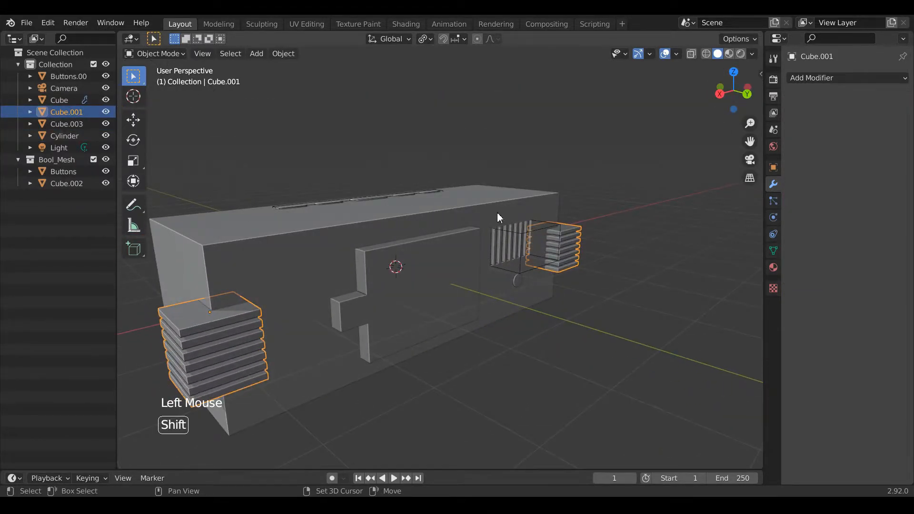
pyautogui.keyDown('shift'); pyautogui.click(498, 224); pyautogui.keyUp('shift')
pyautogui.press('n')
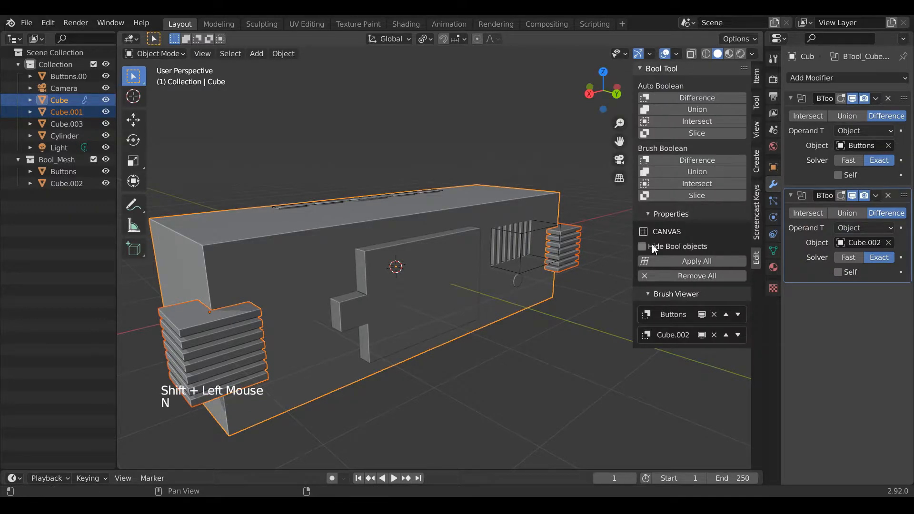
pyautogui.click(695, 161)
# Step: Move the side vent cutter Cube.001 into the Bool_Mesh collection
pyautogui.click(309, 303)
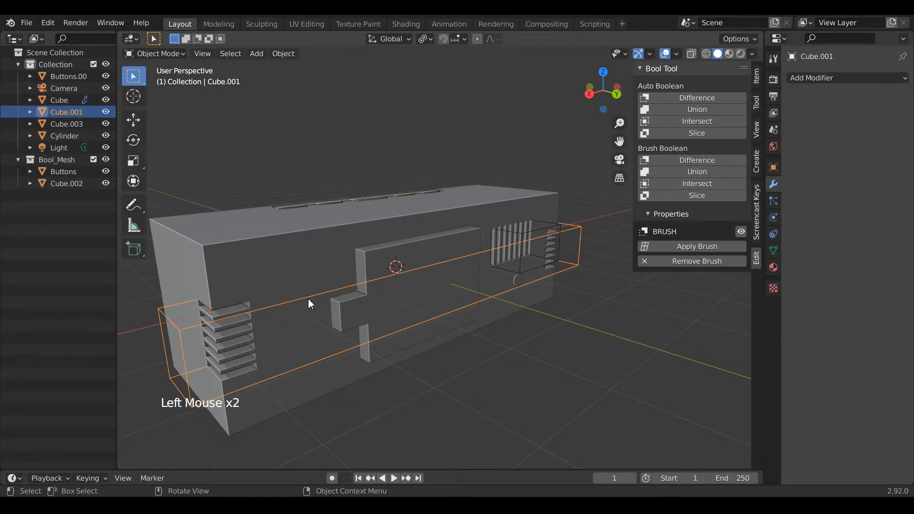
pyautogui.press('m')
pyautogui.click(309, 304)
# Step: Cut a round recess below the vertical vents with a Brush Boolean Difference, using Cylinder as the cutter
pyautogui.click(518, 281)
pyautogui.click(617, 93)
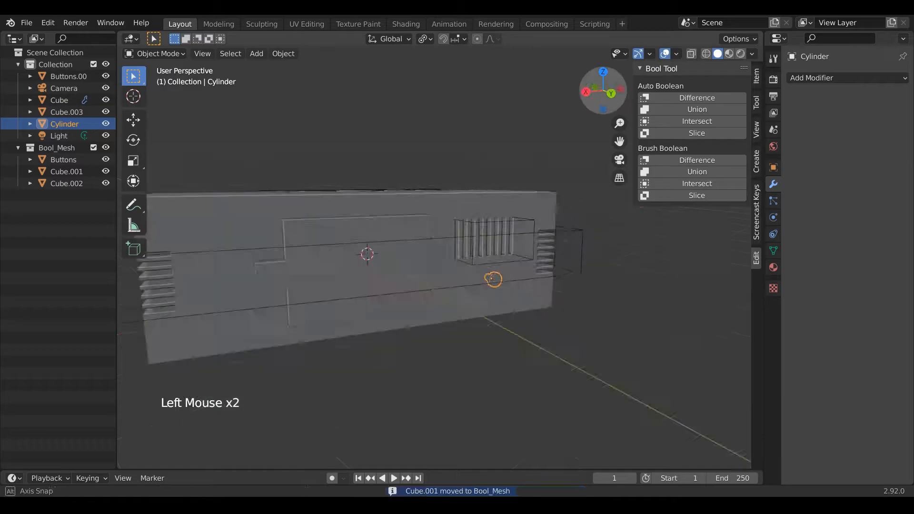
pyautogui.scroll(5, 522, 240)
pyautogui.keyDown('shift'); pyautogui.click(501, 261); pyautogui.keyUp('shift')
pyautogui.scroll(-5, 501, 261)
pyautogui.press('m')
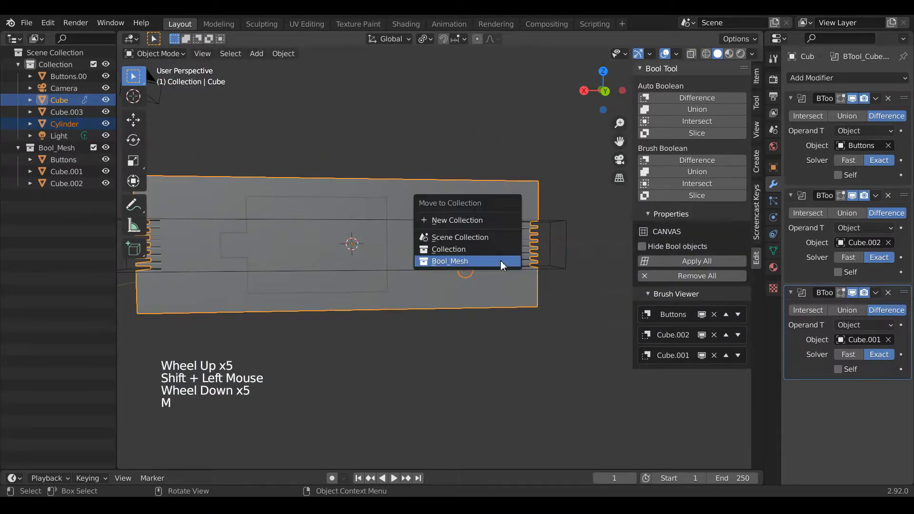
pyautogui.click(679, 173)
pyautogui.scroll(5, 560, 237)
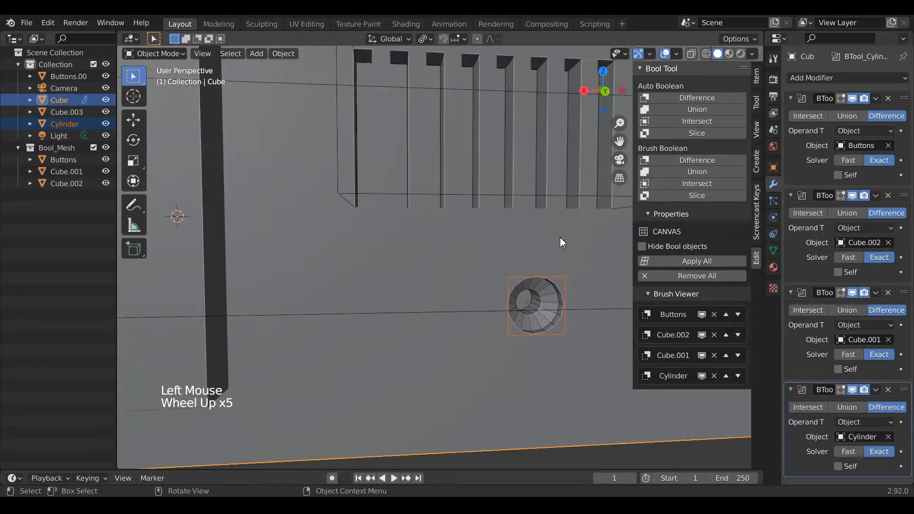
pyautogui.scroll(-2, 560, 237)
# Step: Move the Cylinder cutter into the Bool_Mesh collection
pyautogui.click(507, 300)
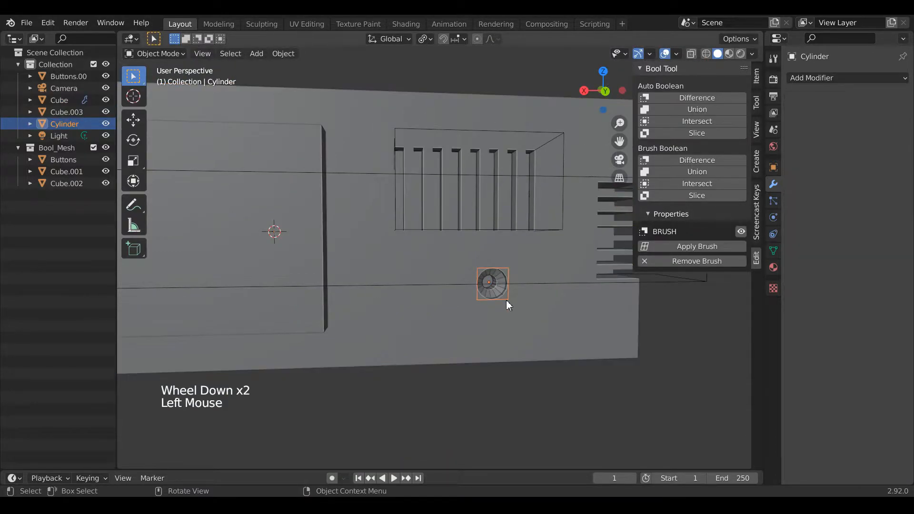
pyautogui.press('m')
pyautogui.click(507, 300)
pyautogui.scroll(-1, 507, 300)
pyautogui.moveTo(613, 95); pyautogui.dragTo(659, 116)
pyautogui.scroll(-2, 471, 210)
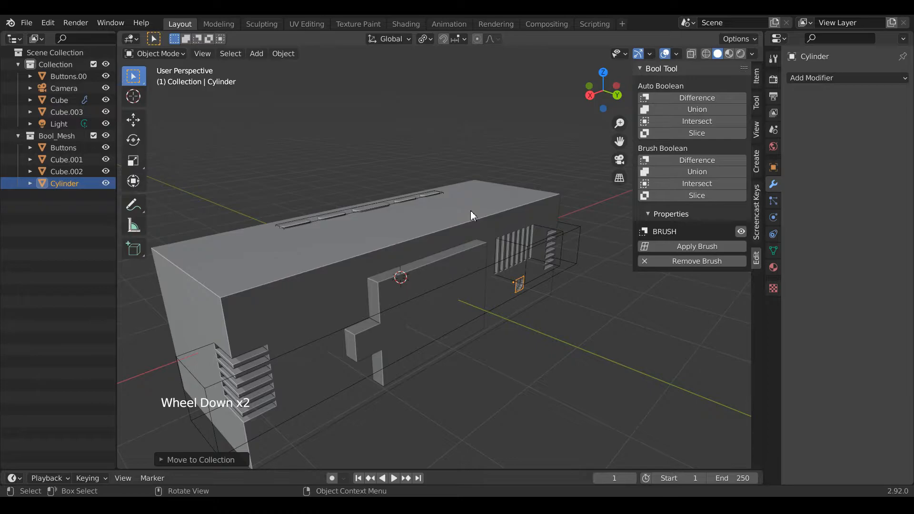
# Step: Move the front panel Cube.003 along the Y axis, clear of the box body
pyautogui.click(533, 124)
pyautogui.moveTo(612, 97)
pyautogui.mouseDown()
pyautogui.moveTo(557, 95)
pyautogui.moveTo(577, 78)
pyautogui.moveTo(623, 116)
pyautogui.moveTo(716, 90)
pyautogui.moveTo(502, 108)
pyautogui.moveTo(639, 88)
pyautogui.moveTo(564, 83)
pyautogui.moveTo(605, 96)
pyautogui.mouseUp()
pyautogui.click(475, 236)
pyautogui.scroll(3, 476, 235)
pyautogui.scroll(-2, 475, 235)
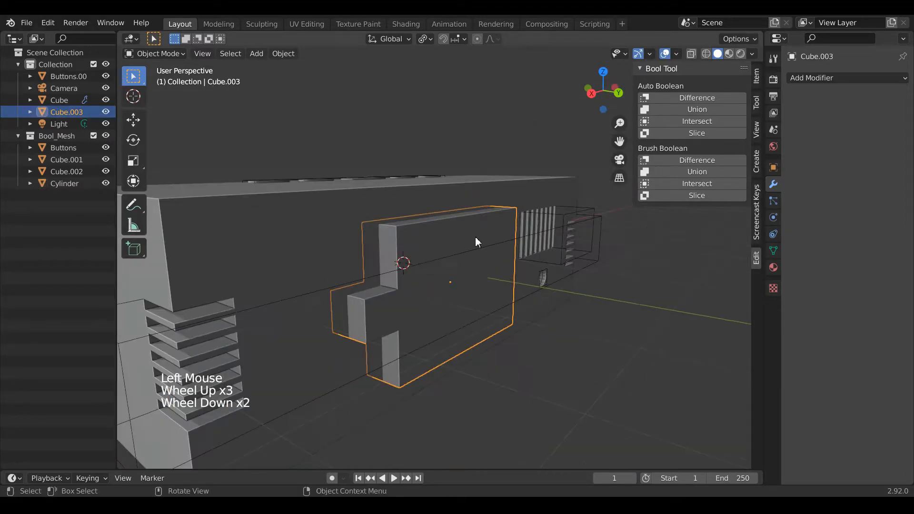
pyautogui.press('Tab')
pyautogui.press('Tab')
pyautogui.scroll(-1, 475, 236)
pyautogui.moveTo(604, 91)
pyautogui.mouseDown()
pyautogui.moveTo(623, 123)
pyautogui.moveTo(595, 77)
pyautogui.moveTo(616, 97)
pyautogui.mouseUp()
pyautogui.press('g')
pyautogui.press('y')
pyautogui.click(571, 353)
pyautogui.scroll(2, 352, 247)
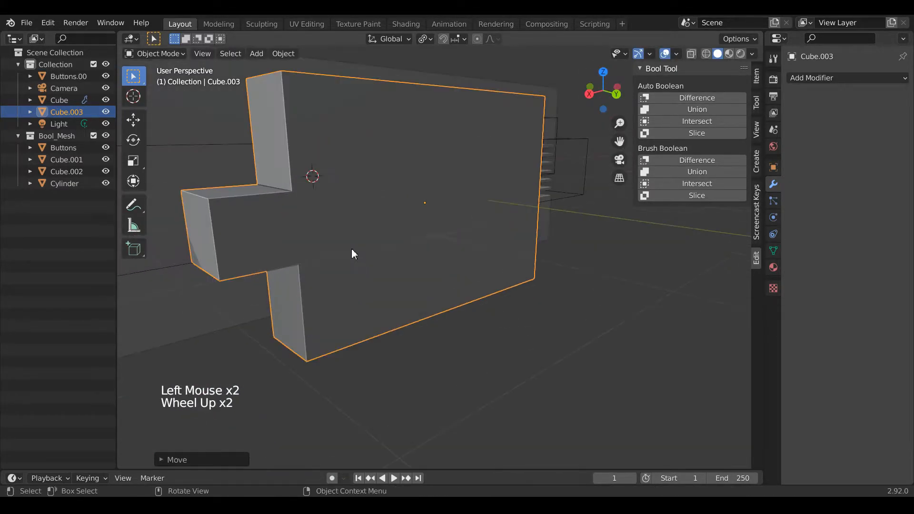
# Step: In Edit Mode, lengthen the panel's side tab by moving its end face outward about 0.09 m along X
pyautogui.press('KP_3')
pyautogui.press('KP_1')
pyautogui.click(515, 190)
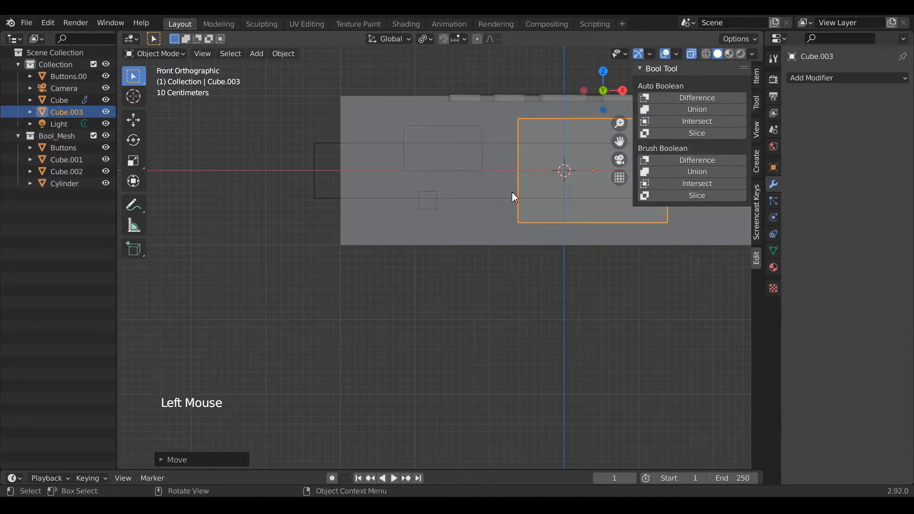
pyautogui.press('n')
pyautogui.moveTo(750, 141); pyautogui.dragTo(603, 278)
pyautogui.scroll(6, 602, 279)
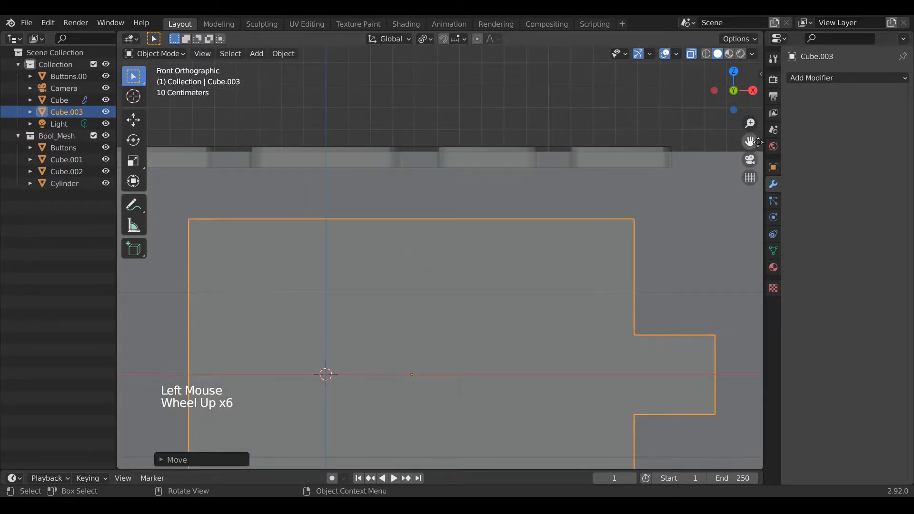
pyautogui.moveTo(751, 141); pyautogui.dragTo(730, 145)
pyautogui.scroll(1, 543, 269)
pyautogui.press('Tab')
pyautogui.press('g')
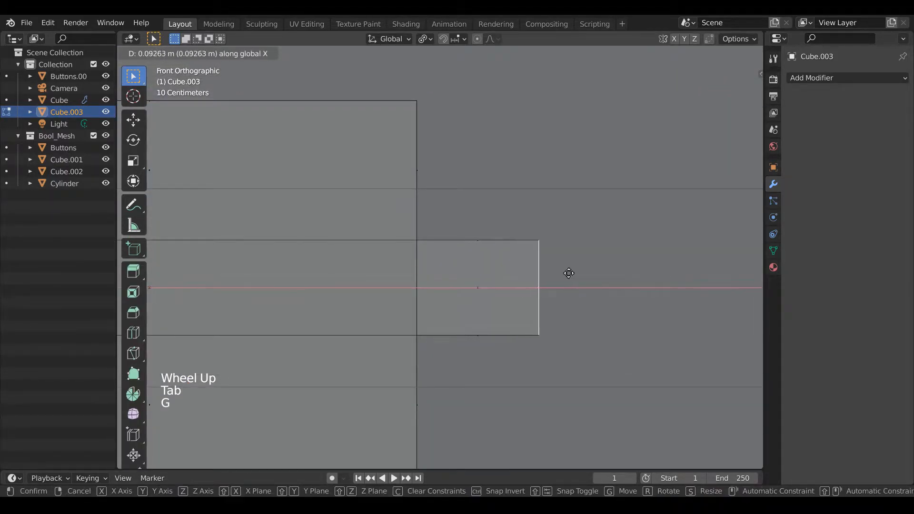
pyautogui.click(571, 273)
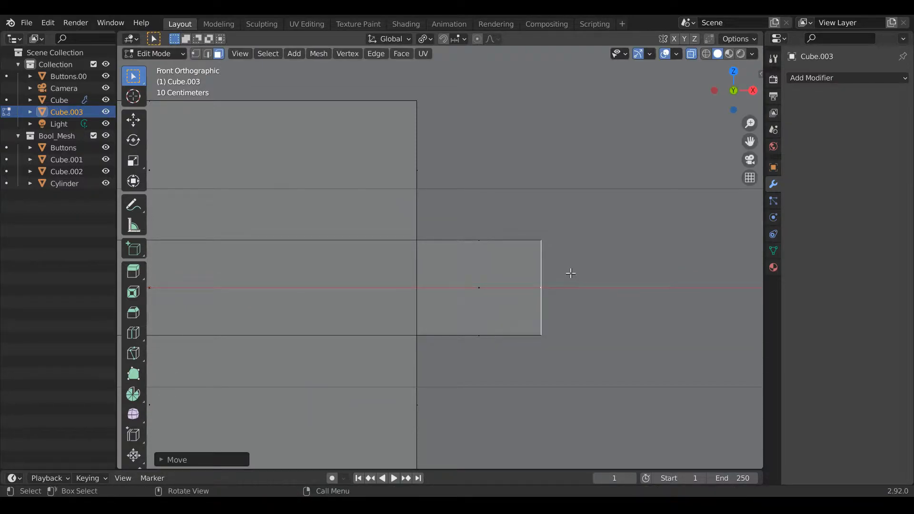
# Step: Scale the panel Cube.003 thinner along the Y axis in Object Mode
pyautogui.moveTo(735, 93); pyautogui.dragTo(714, 110)
pyautogui.scroll(-8, 645, 196)
pyautogui.press('Tab')
pyautogui.press('s')
pyautogui.press('y')
pyautogui.click(620, 253)
# Step: Add two edge loops across the panel's tab near its base and a third loop midway between them
pyautogui.press('KP_1')
pyautogui.scroll(7, 575, 244)
pyautogui.press('Tab')
pyautogui.hotkey('ctrl', 'r')
pyautogui.click(471, 269)
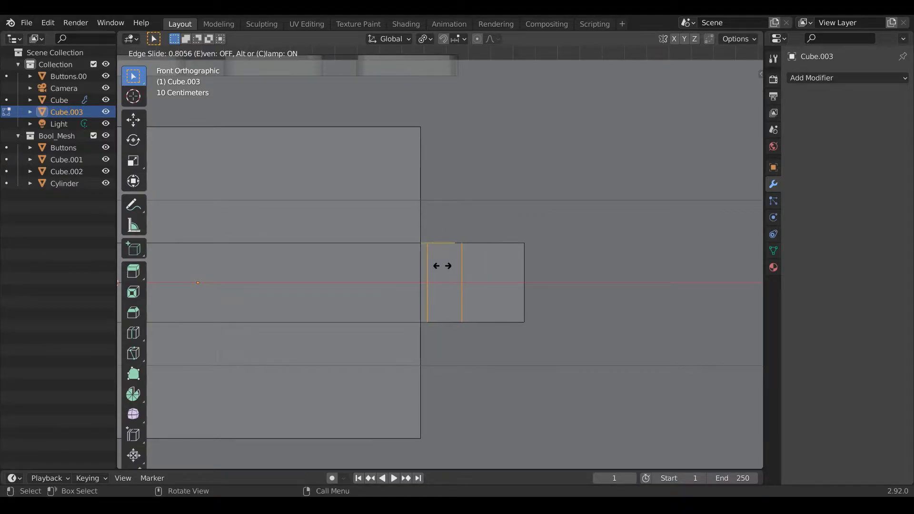
pyautogui.click(442, 267)
pyautogui.hotkey('ctrl', 'r')
pyautogui.click(447, 254)
pyautogui.click(443, 253)
# Step: Move the tab's middle edge loop along Y toward the box body to form a V-shaped groove
pyautogui.moveTo(734, 93); pyautogui.dragTo(745, 123)
pyautogui.scroll(-4, 747, 141)
pyautogui.click(618, 180)
pyautogui.hotkey('ctrl', 'z')
pyautogui.press('KP_3')
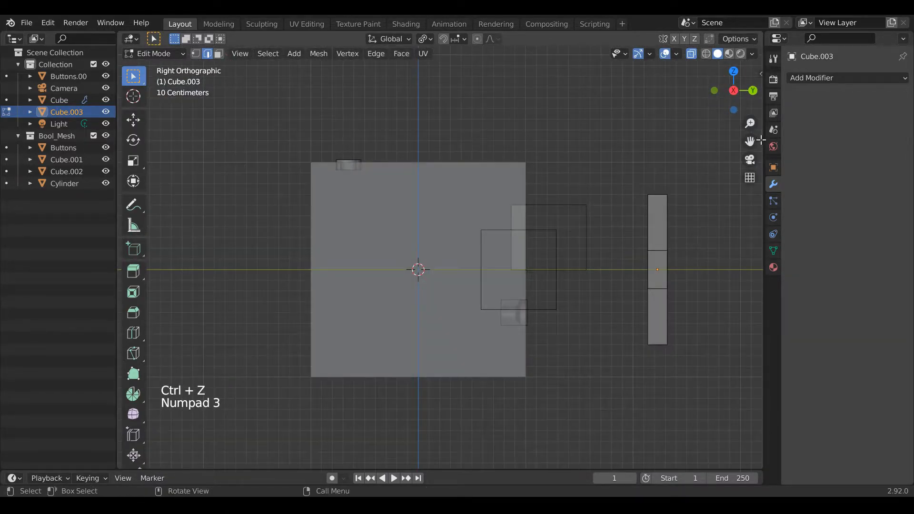
pyautogui.moveTo(751, 141); pyautogui.dragTo(444, 141)
pyautogui.scroll(5, 504, 270)
pyautogui.moveTo(749, 142); pyautogui.dragTo(870, 142)
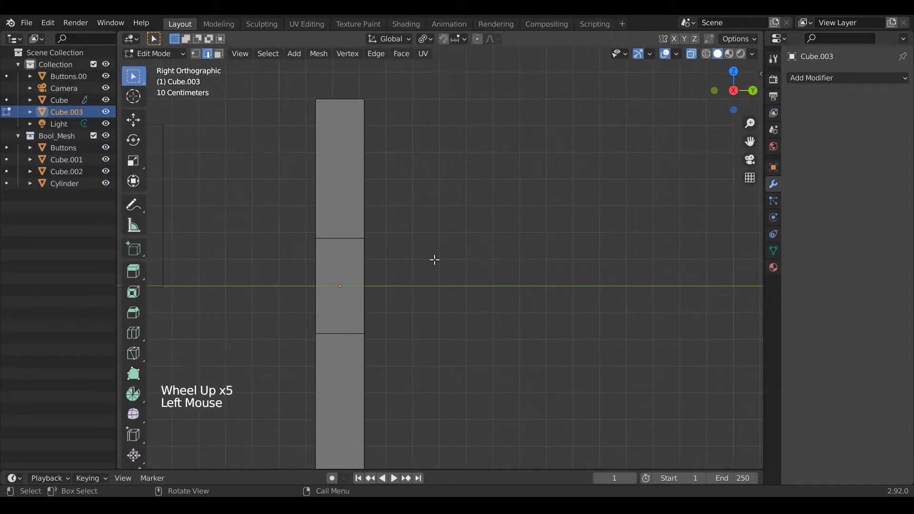
pyautogui.press('g')
pyautogui.click(412, 255)
pyautogui.press('KP_7')
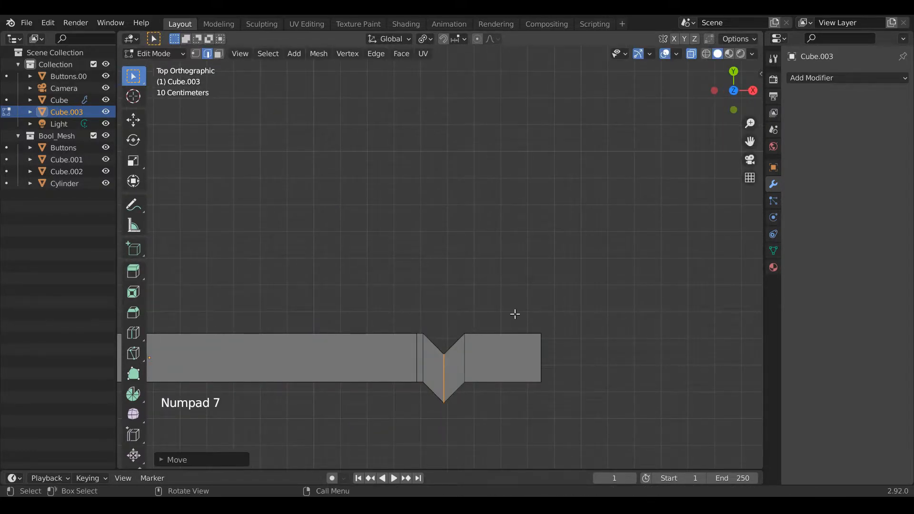
pyautogui.moveTo(750, 141); pyautogui.dragTo(750, 63)
pyautogui.scroll(5, 480, 330)
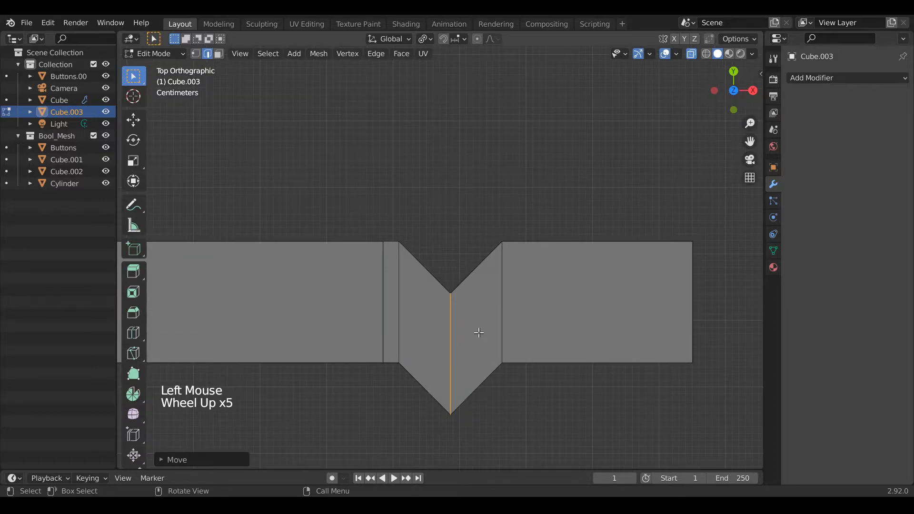
# Step: Bevel the V groove's middle edge loop into a flat bottom and adjust the groove's depth along Y
pyautogui.press('h')
pyautogui.hotkey('ctrl', 'z')
pyautogui.press('g')
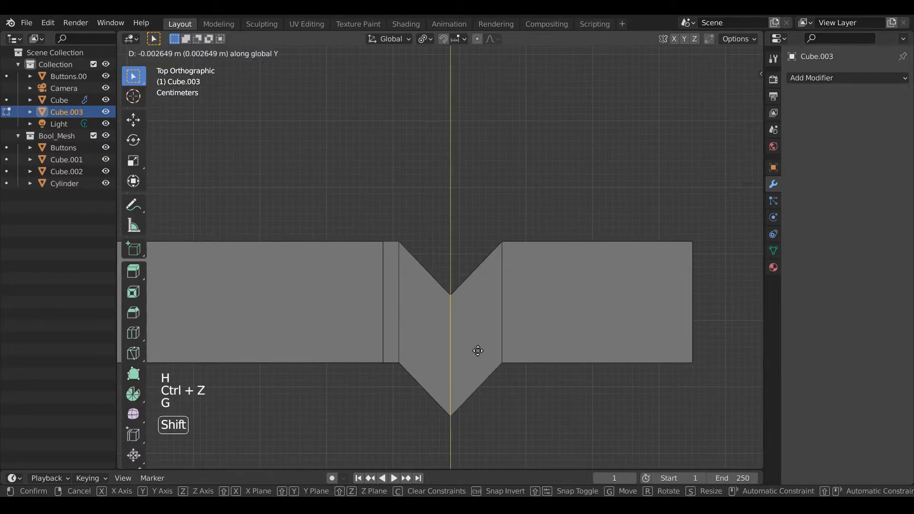
pyautogui.click(478, 354)
pyautogui.hotkey('ctrl', 'b')
pyautogui.click(507, 360)
pyautogui.press('g')
pyautogui.click(507, 373)
pyautogui.press('Tab')
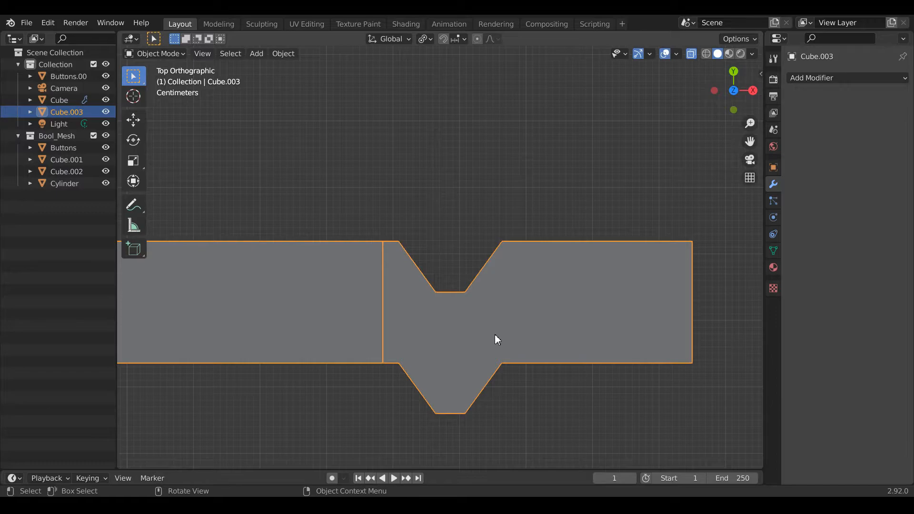
# Step: Turn off X-Ray and select the corner edges of the tab's end and the main panel in Edit Mode
pyautogui.scroll(-3, 496, 334)
pyautogui.moveTo(735, 93)
pyautogui.mouseDown()
pyautogui.moveTo(743, 97)
pyautogui.moveTo(736, 91)
pyautogui.mouseUp()
pyautogui.press('Tab')
pyautogui.scroll(-2, 385, 261)
pyautogui.click(693, 55)
pyautogui.click(362, 262)
pyautogui.keyDown('shift'); pyautogui.click(374, 366); pyautogui.keyUp('shift')
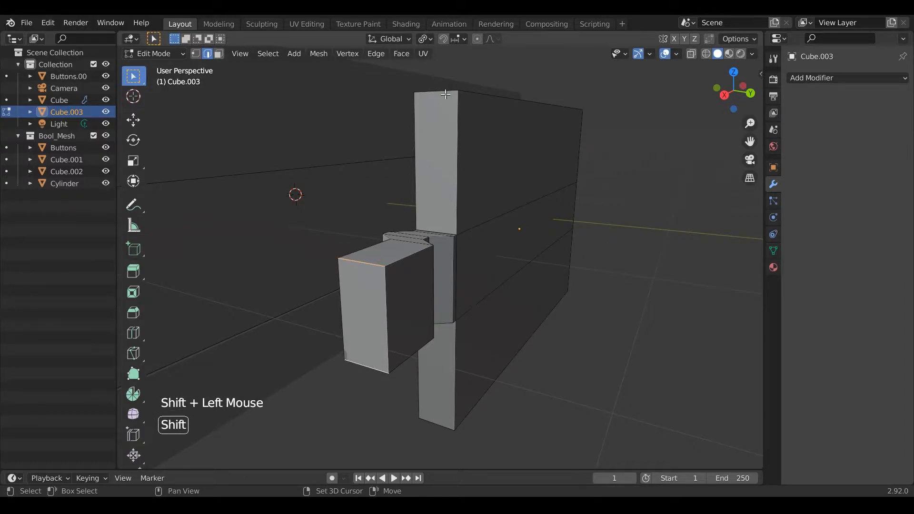
pyautogui.moveTo(736, 90); pyautogui.dragTo(604, 104)
pyautogui.scroll(-5, 604, 258)
pyautogui.keyDown('shift'); pyautogui.click(491, 359); pyautogui.keyUp('shift')
pyautogui.moveTo(750, 142); pyautogui.dragTo(541, 265)
pyautogui.keyDown('shift'); pyautogui.click(541, 266); pyautogui.keyUp('shift')
# Step: Leave Edit Mode and apply the panel cutter's scale
pyautogui.press('Tab')
pyautogui.hotkey('ctrl', 'a')
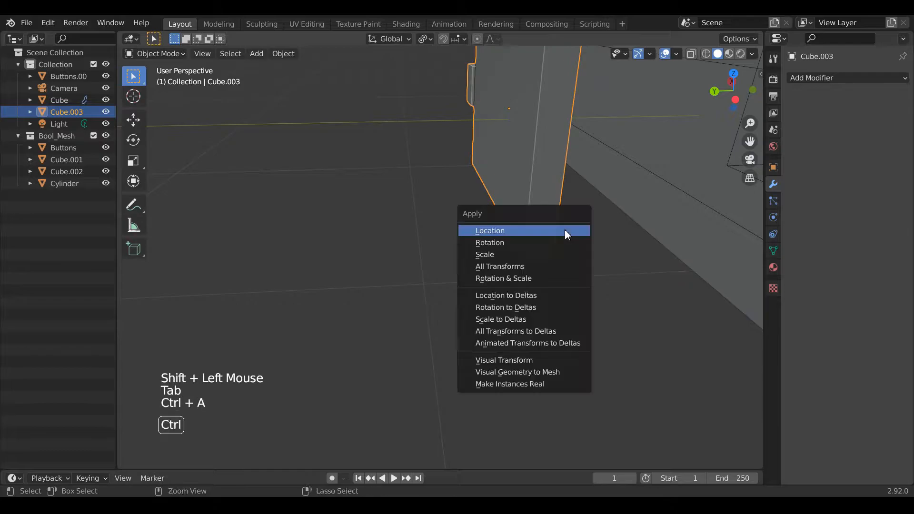
pyautogui.click(558, 254)
# Step: Bevel the selected corner edges of the panel and its tab by about 0.045 m with 4 segments
pyautogui.press('Tab')
pyautogui.moveTo(713, 114)
pyautogui.mouseDown()
pyautogui.moveTo(717, 107)
pyautogui.moveTo(710, 112)
pyautogui.mouseUp()
pyautogui.press('KP_1')
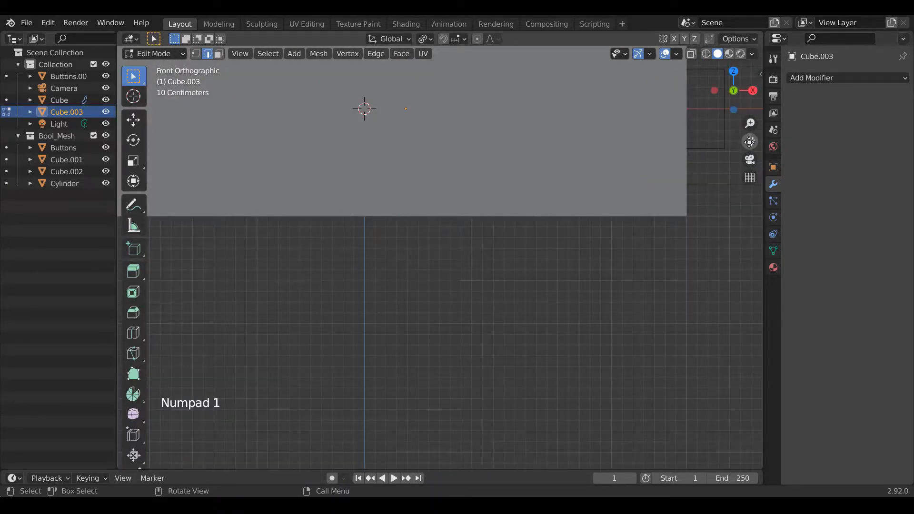
pyautogui.moveTo(749, 141); pyautogui.dragTo(727, 284)
pyautogui.click(691, 53)
pyautogui.scroll(2, 569, 203)
pyautogui.hotkey('ctrl', 'b')
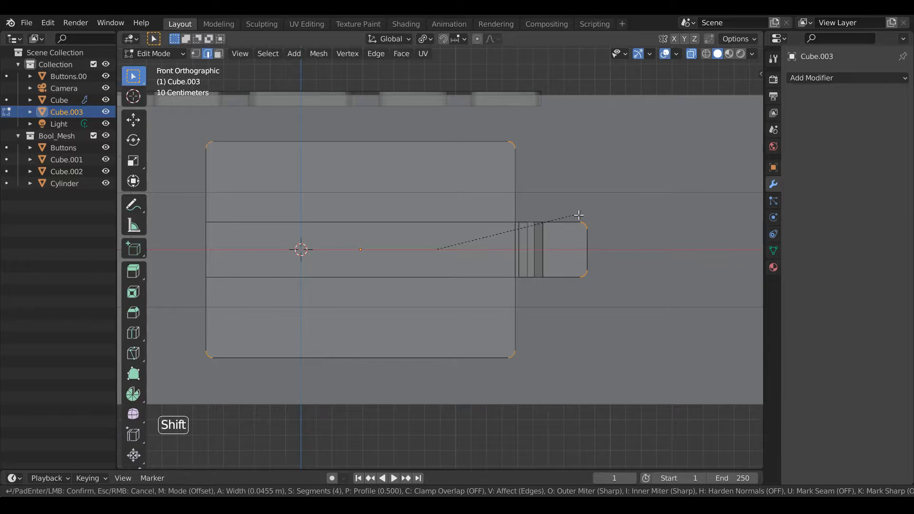
pyautogui.press('Tab')
pyautogui.scroll(-3, 576, 217)
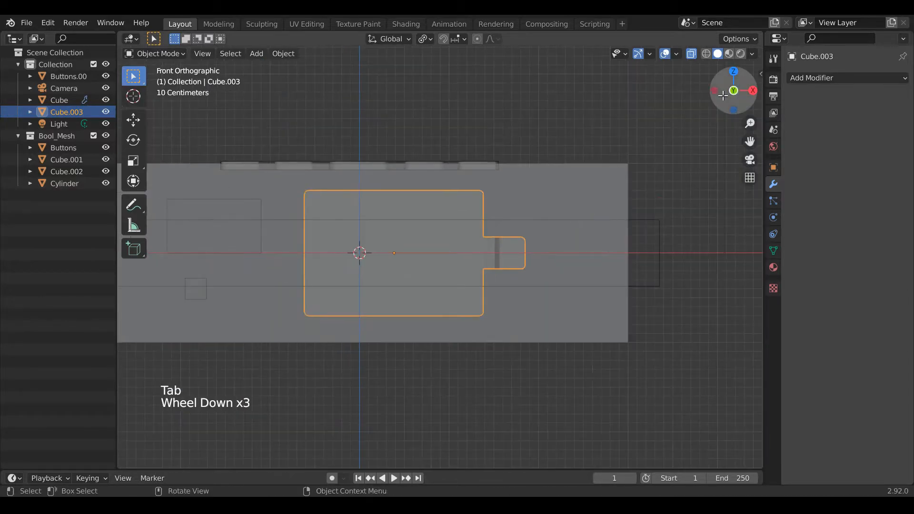
# Step: Shade the panel cutter smooth and enable Auto Smooth at 30°
pyautogui.moveTo(736, 88); pyautogui.dragTo(724, 97)
pyautogui.click(734, 90)
pyautogui.scroll(1, 504, 200)
pyautogui.scroll(4, 502, 193)
pyautogui.rightClick(359, 188)
pyautogui.click(359, 188)
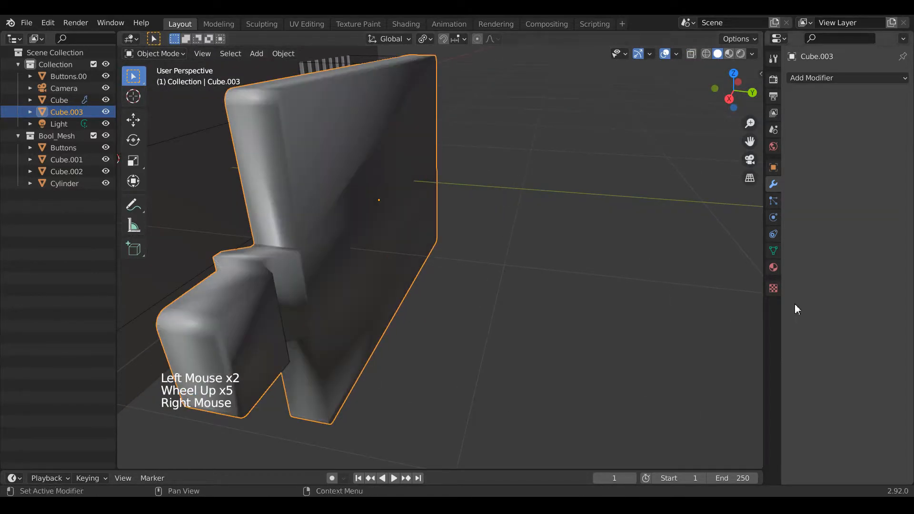
pyautogui.click(773, 250)
pyautogui.click(838, 298)
pyautogui.click(455, 253)
# Step: Select the face of the tab's end section that points away from the box body, using face selection
pyautogui.moveTo(734, 90); pyautogui.dragTo(524, 100)
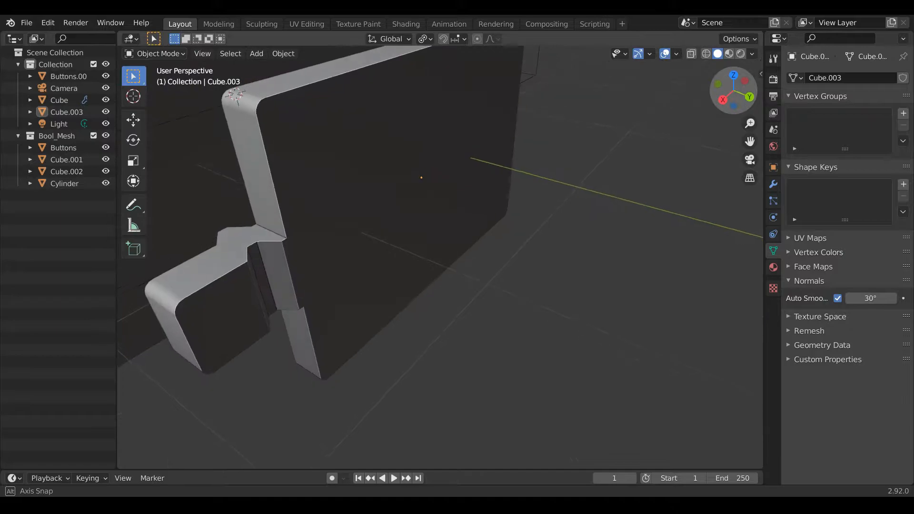
pyautogui.click(233, 295)
pyautogui.press('Tab')
pyautogui.click(233, 295)
pyautogui.press('3')
pyautogui.click(233, 303)
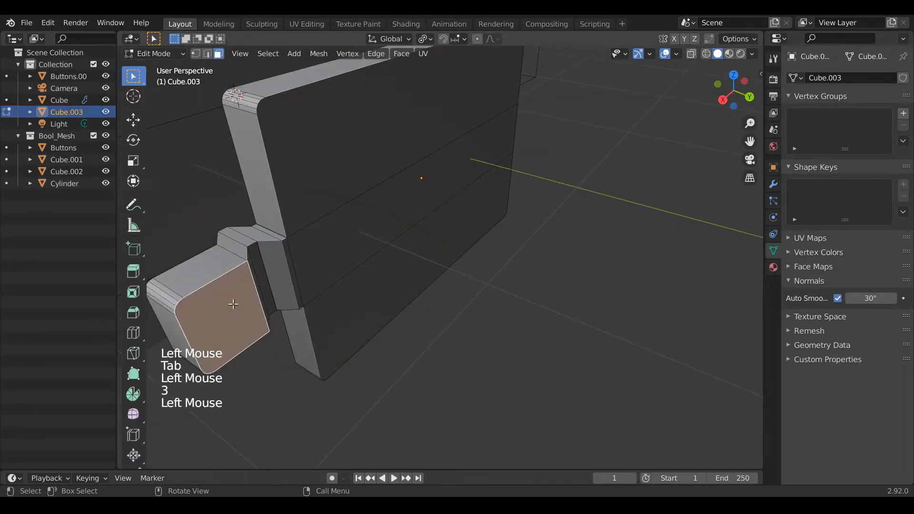
pyautogui.press('KP_7')
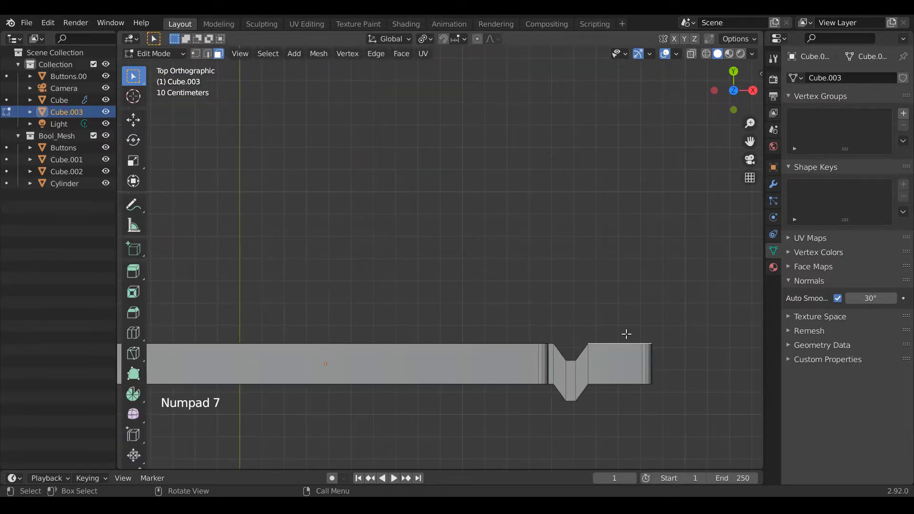
pyautogui.moveTo(752, 142); pyautogui.dragTo(537, 306)
pyautogui.scroll(5, 536, 306)
# Step: Duplicate the panel cutter in place and hide the duplicate in the viewport
pyautogui.press('Tab')
pyautogui.scroll(-5, 367, 294)
pyautogui.hotkey('shift', 'd')
pyautogui.press('Escape')
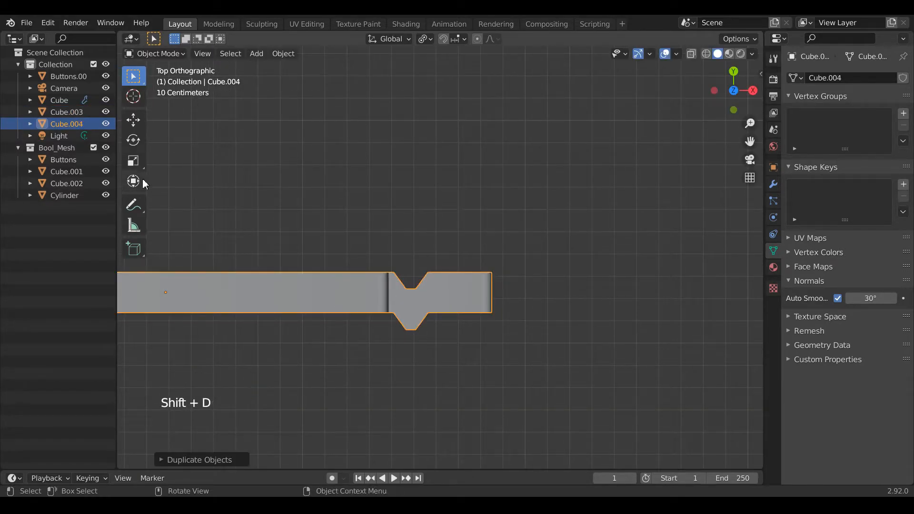
pyautogui.click(105, 124)
pyautogui.click(267, 200)
# Step: Move the outer face of the original panel's tab end along Y toward the box body
pyautogui.scroll(3, 467, 316)
pyautogui.click(466, 316)
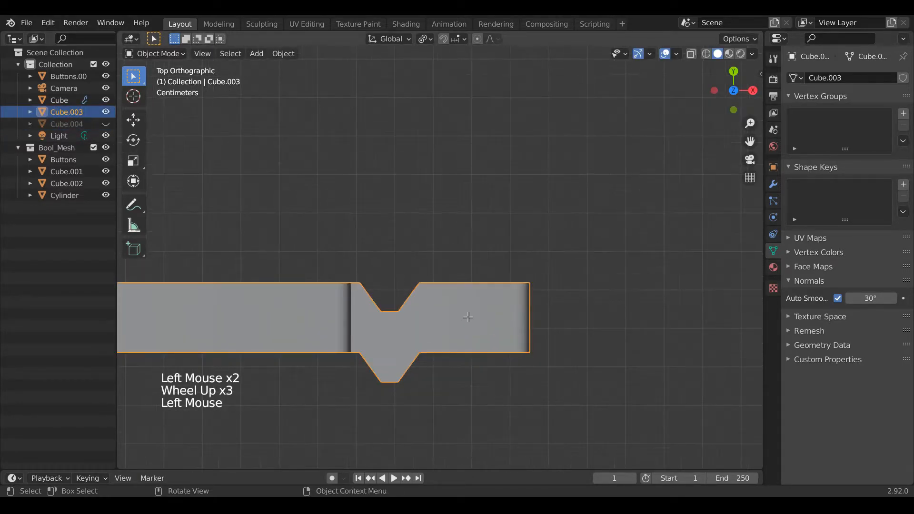
pyautogui.press('Tab')
pyautogui.press('g')
pyautogui.press('y')
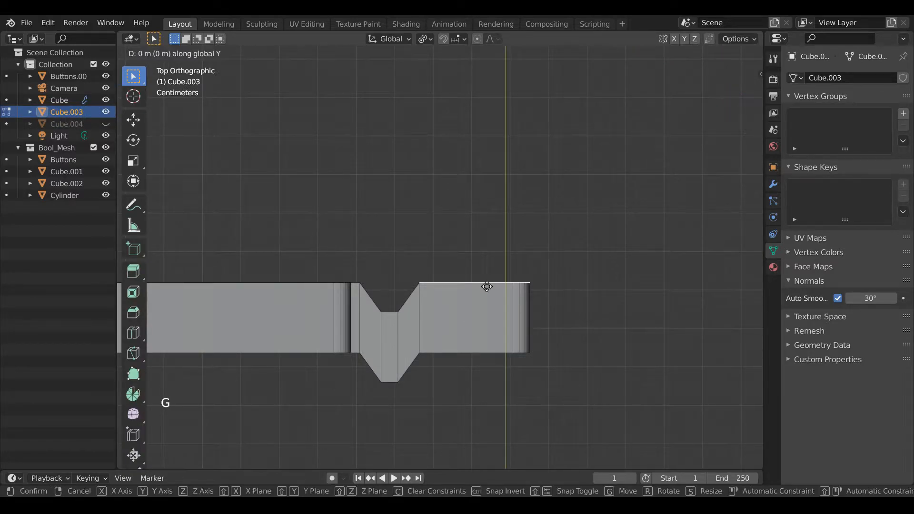
pyautogui.click(485, 441)
# Step: Move the tab end's body-facing face about 0.093 m along Y to thin the tab
pyautogui.moveTo(720, 106); pyautogui.dragTo(720, 66)
pyautogui.click(475, 342)
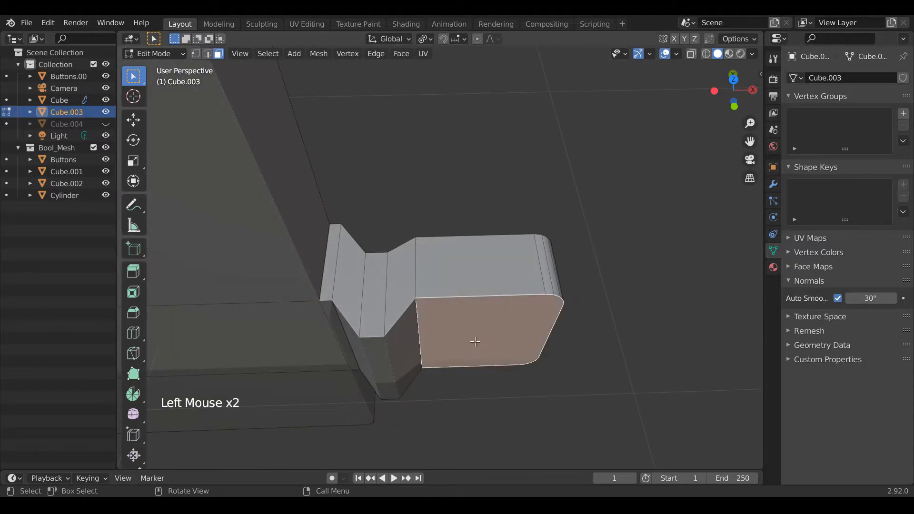
pyautogui.press('KP_7')
pyautogui.press('g')
pyautogui.press('y')
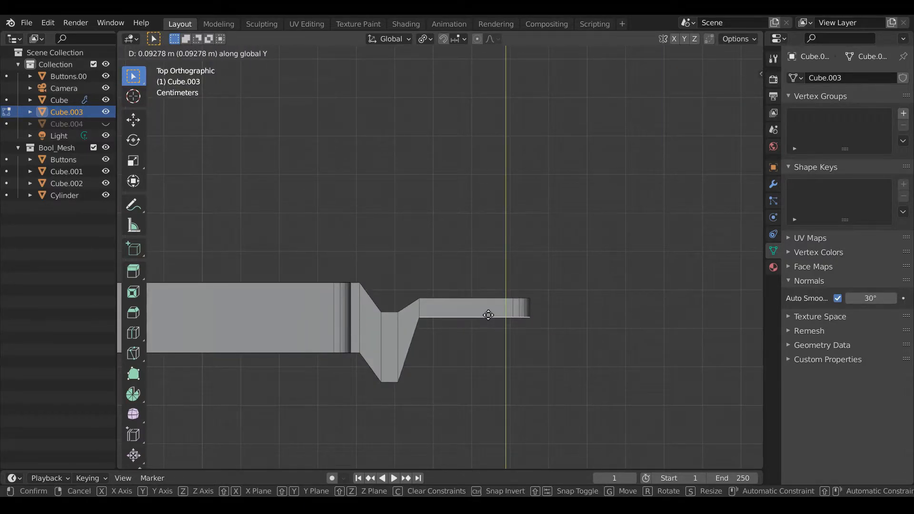
pyautogui.click(488, 315)
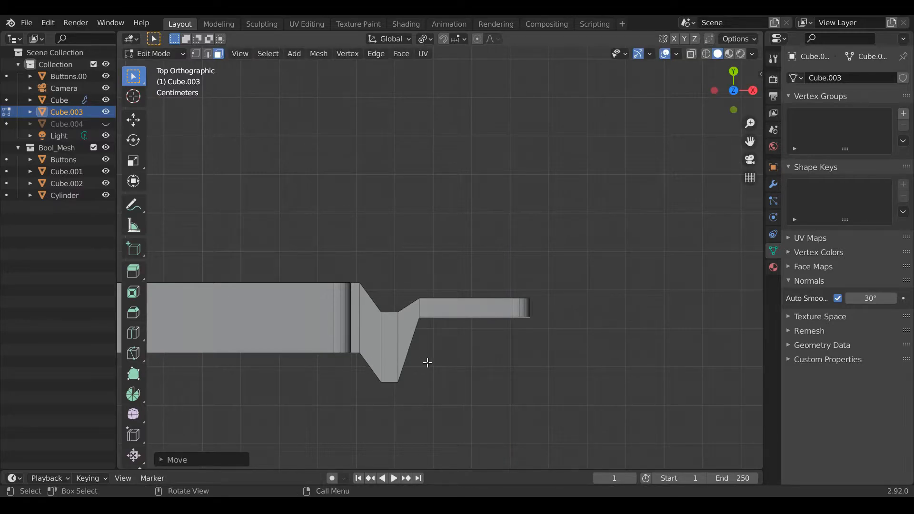
# Step: Undo the moves of the tab end's two faces
pyautogui.click(691, 55)
pyautogui.press('1')
pyautogui.moveTo(375, 294); pyautogui.dragTo(408, 402)
pyautogui.scroll(2, 408, 402)
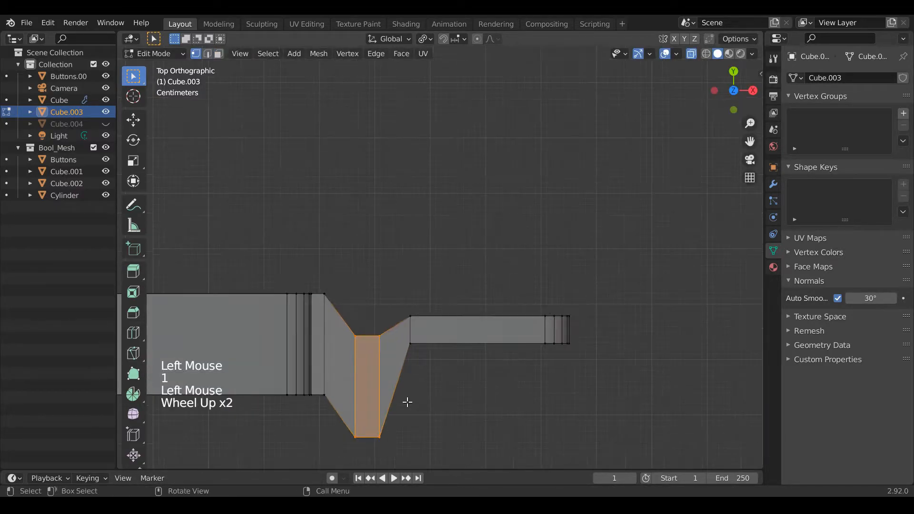
pyautogui.moveTo(751, 142); pyautogui.dragTo(757, 94)
pyautogui.hotkey('ctrl', 'z')
pyautogui.hotkey('ctrl', 'z')
pyautogui.hotkey('ctrl', 'z')
pyautogui.hotkey('ctrl', 'z')
pyautogui.hotkey('ctrl', 'z')
pyautogui.hotkey('ctrl', 'z')
pyautogui.hotkey('ctrl', 'z')
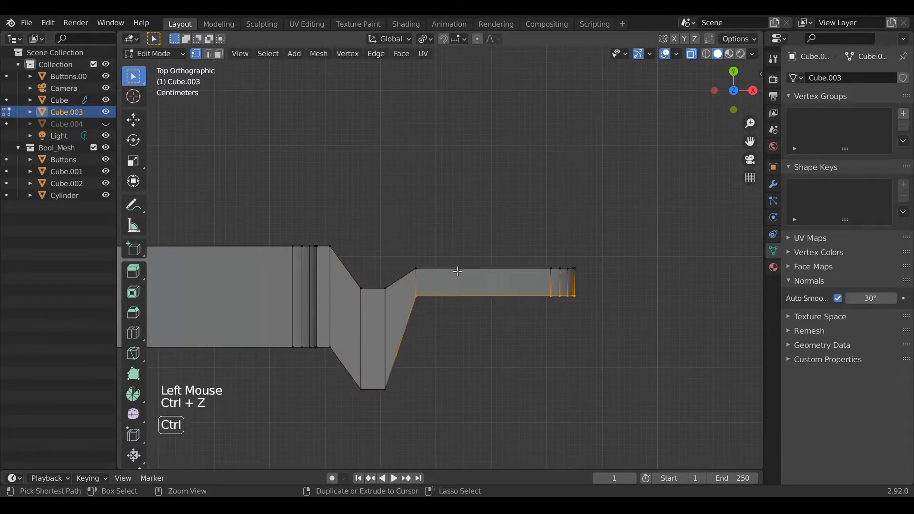
# Step: Thin the tab's end section by moving its body-facing vertices along Y away from the box body
pyautogui.press('1')
pyautogui.click(413, 338)
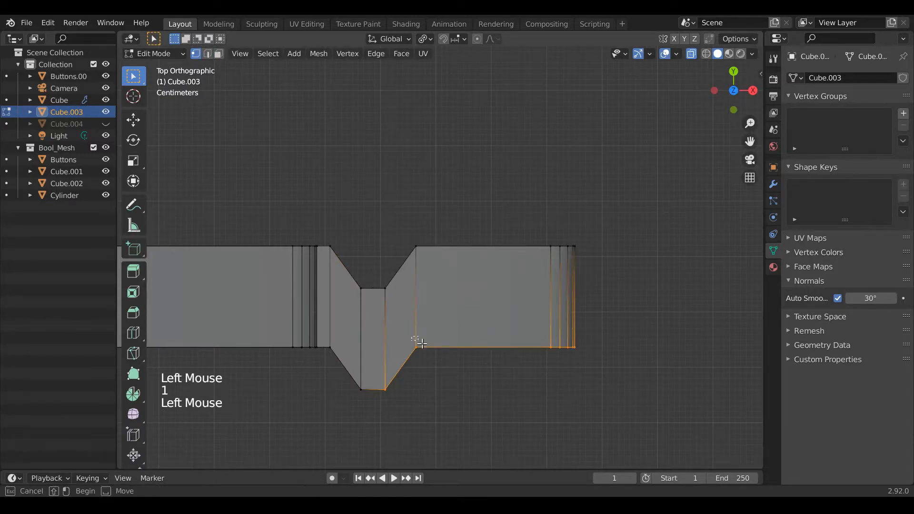
pyautogui.press('g')
pyautogui.click(581, 298)
# Step: Shift the groove's bottom vertices slightly along negative X toward the main panel and adjust them along Y
pyautogui.moveTo(351, 275); pyautogui.dragTo(402, 421)
pyautogui.press('g')
pyautogui.press('x')
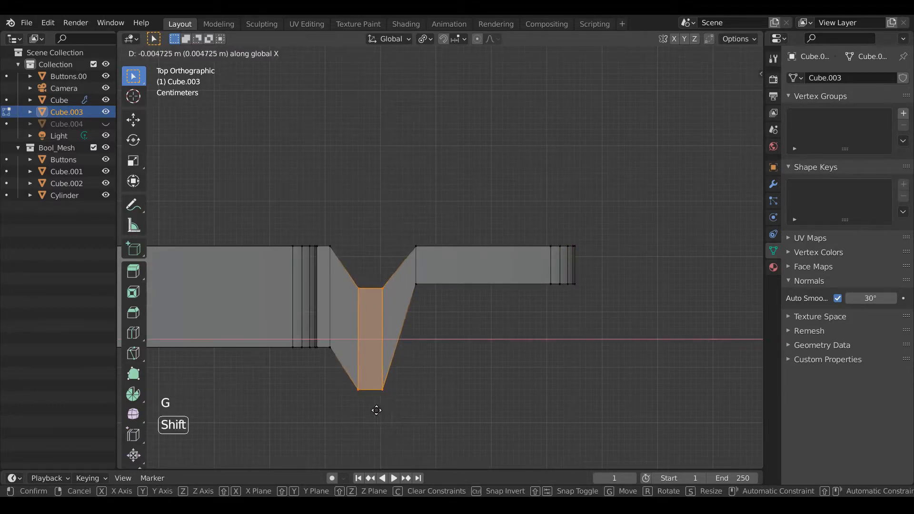
pyautogui.click(342, 402)
pyautogui.press('g')
pyautogui.press('y')
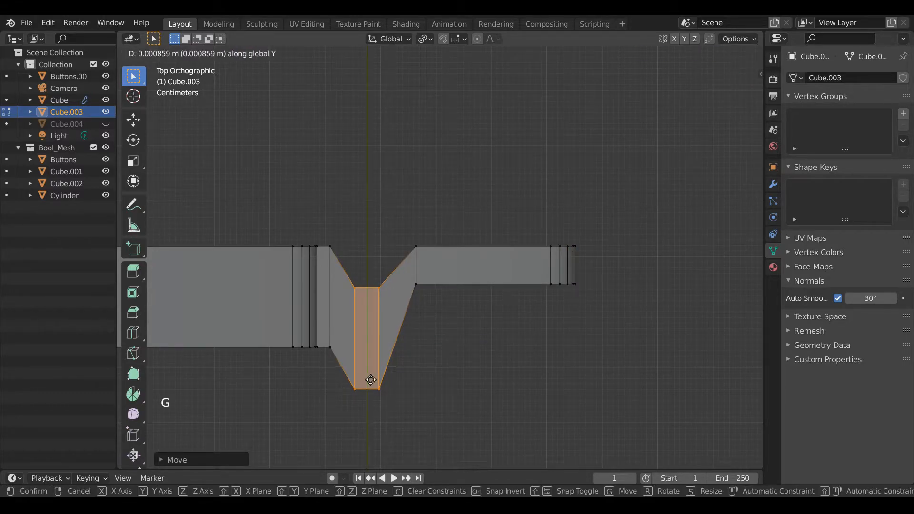
pyautogui.click(372, 379)
# Step: Add a centred edge loop through the groove's flat bottom and move it about 0.007 m along negative Y
pyautogui.hotkey('ctrl', 'r')
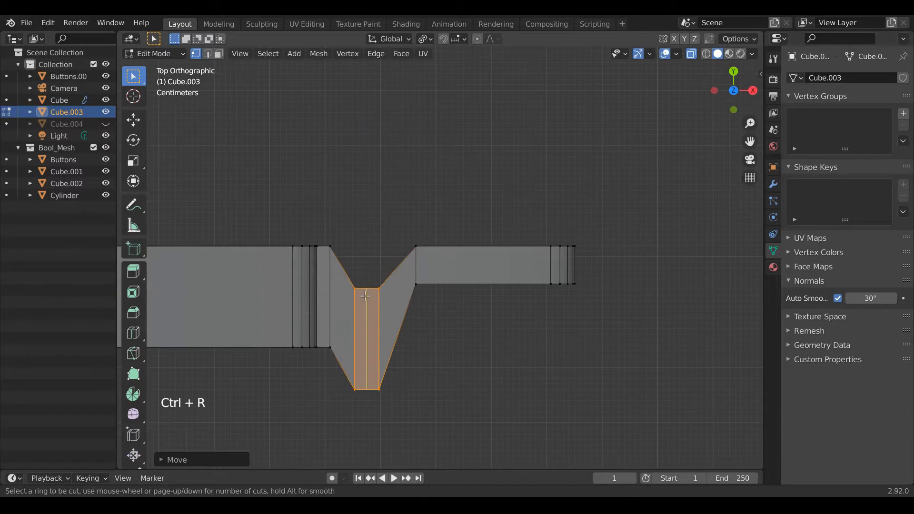
pyautogui.click(365, 293)
pyautogui.rightClick(366, 294)
pyautogui.press('g')
pyautogui.press('y')
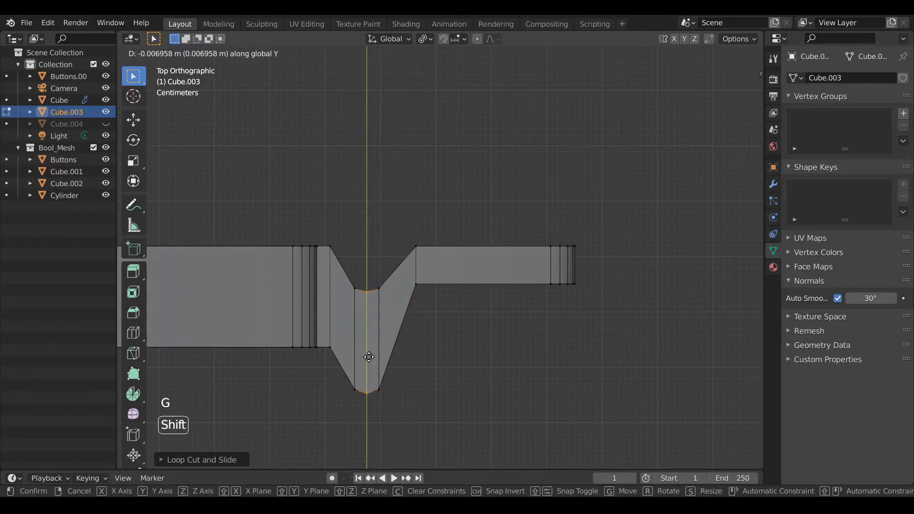
pyautogui.click(369, 357)
# Step: Move the tab end's body-facing vertices further along Y to make the tab thinner
pyautogui.press('Tab')
pyautogui.scroll(-3, 384, 367)
pyautogui.press('Tab')
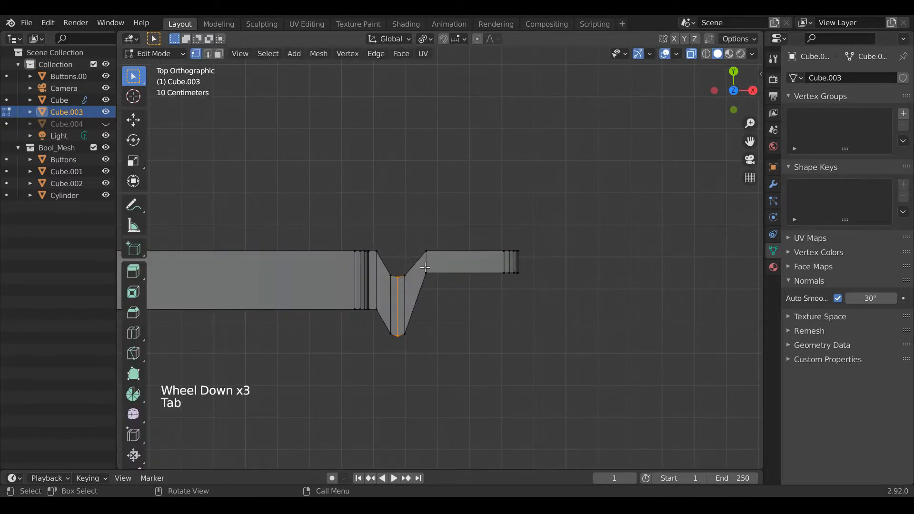
pyautogui.click(537, 281)
pyautogui.scroll(3, 541, 304)
pyautogui.press('g')
pyautogui.press('y')
pyautogui.click(539, 224)
pyautogui.press('Tab')
pyautogui.scroll(-3, 539, 220)
pyautogui.moveTo(728, 91)
pyautogui.mouseDown()
pyautogui.moveTo(695, 50)
pyautogui.moveTo(718, 110)
pyautogui.moveTo(653, 50)
pyautogui.moveTo(633, 65)
pyautogui.moveTo(677, 79)
pyautogui.moveTo(628, 31)
pyautogui.moveTo(643, 59)
pyautogui.moveTo(627, 27)
pyautogui.moveTo(671, 47)
pyautogui.moveTo(726, 104)
pyautogui.mouseUp()
pyautogui.scroll(-2, 718, 111)
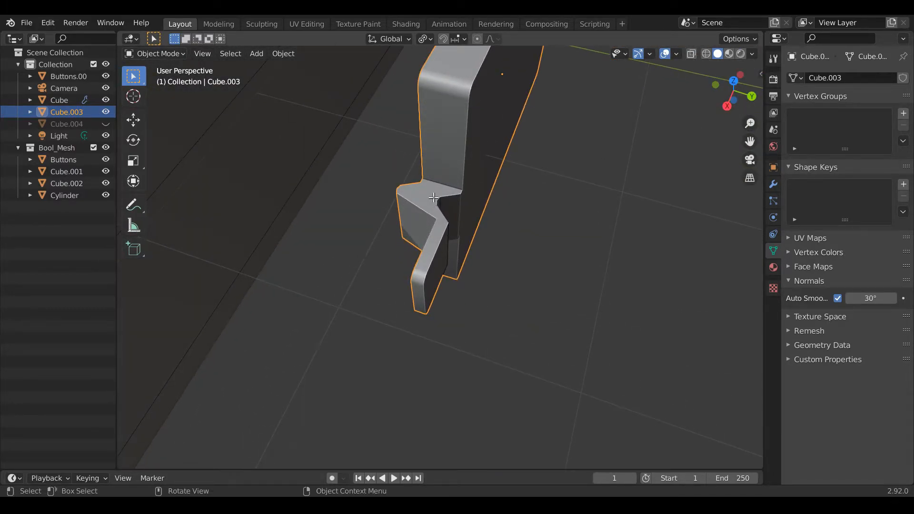
# Step: Select the groove's recessed vertices with X-Ray on and raise them along Y nearly level with the panel's outer face
pyautogui.press('Tab')
pyautogui.press('KP_7')
pyautogui.scroll(6, 697, 125)
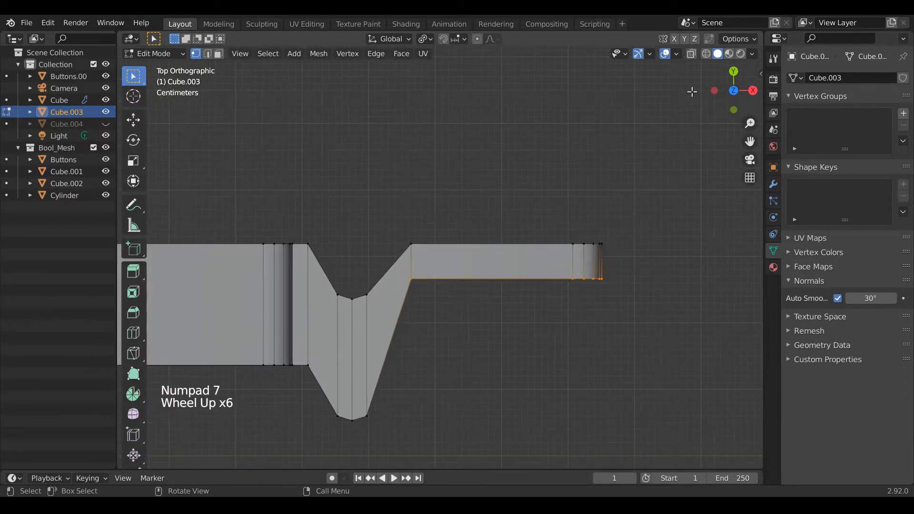
pyautogui.doubleClick(386, 323)
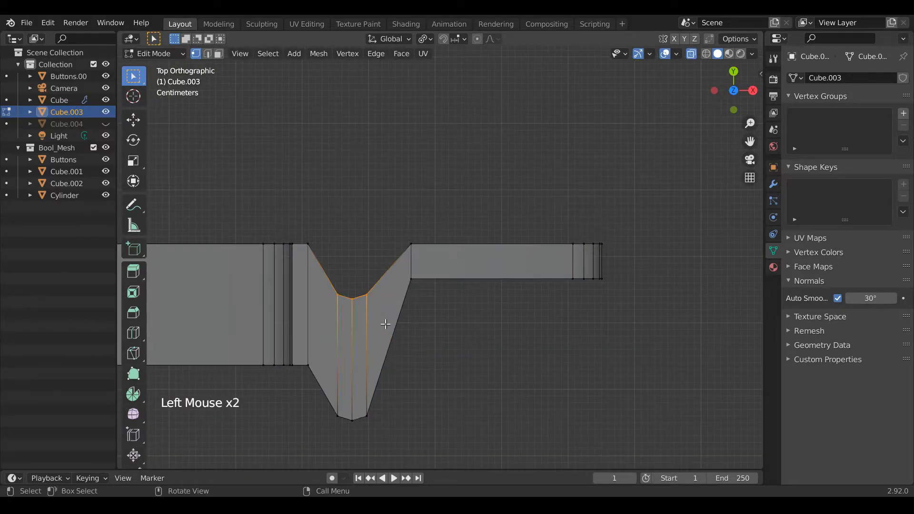
pyautogui.press('g')
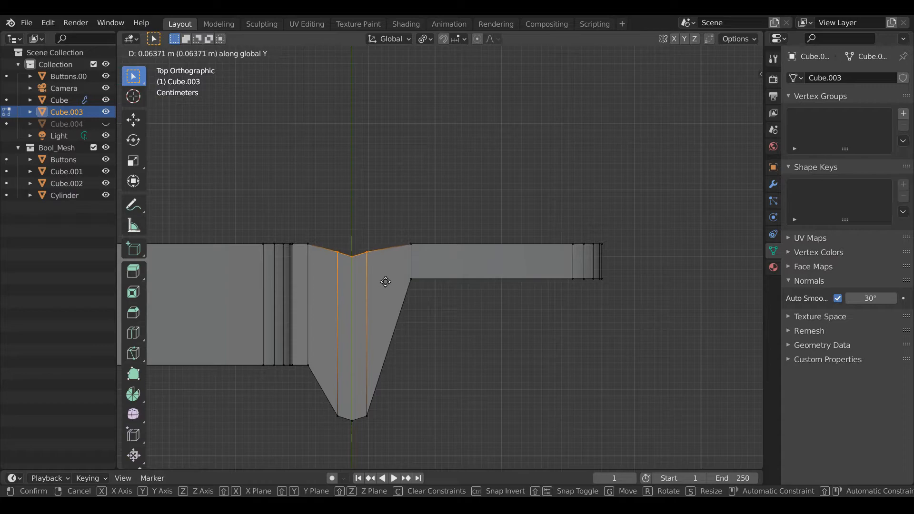
pyautogui.click(381, 275)
# Step: Raise the groove's middle vertices closer to their neighbours' level and select all the raised groove vertices
pyautogui.click(363, 270)
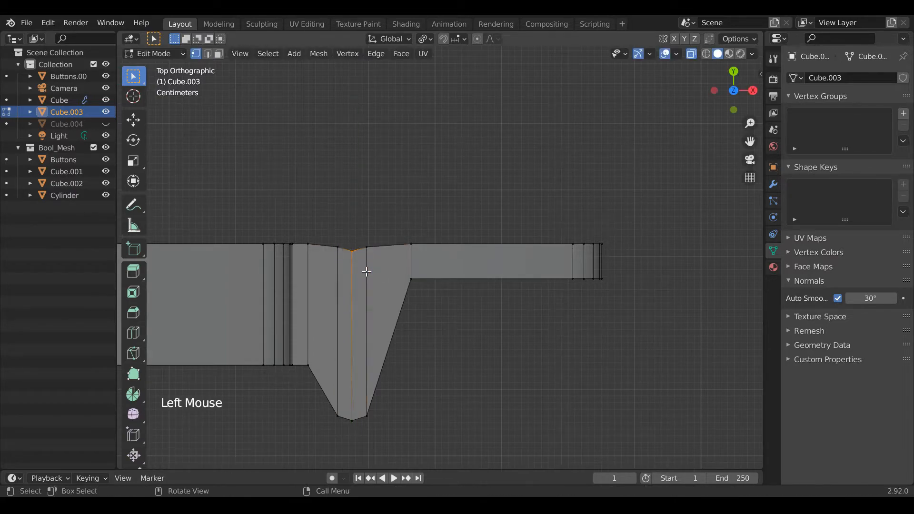
pyautogui.press('g')
pyautogui.click(364, 269)
pyautogui.moveTo(324, 241); pyautogui.dragTo(392, 277)
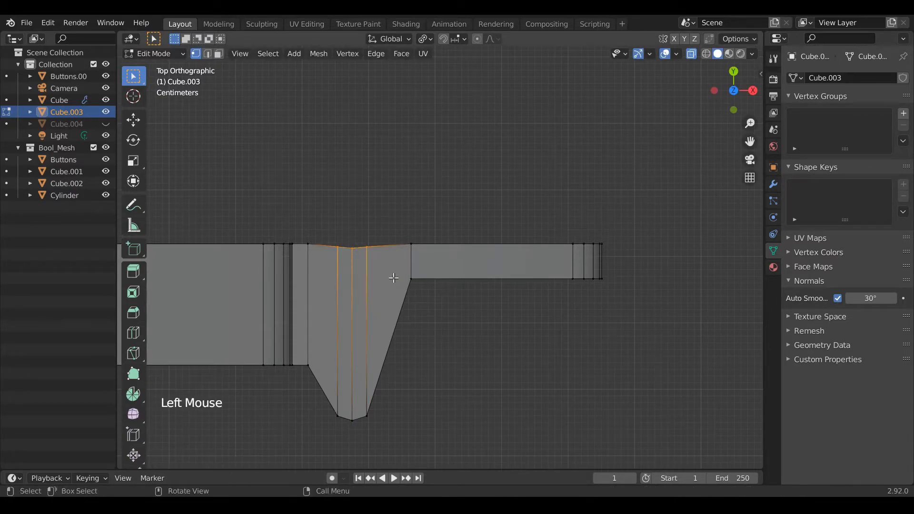
# Step: Try to scale the raised groove vertices along Z
pyautogui.press('s')
pyautogui.press('z')
pyautogui.click(393, 278)
pyautogui.hotkey('ctrl', 'z')
pyautogui.moveTo(751, 92); pyautogui.dragTo(555, 286)
pyautogui.press('KP_7')
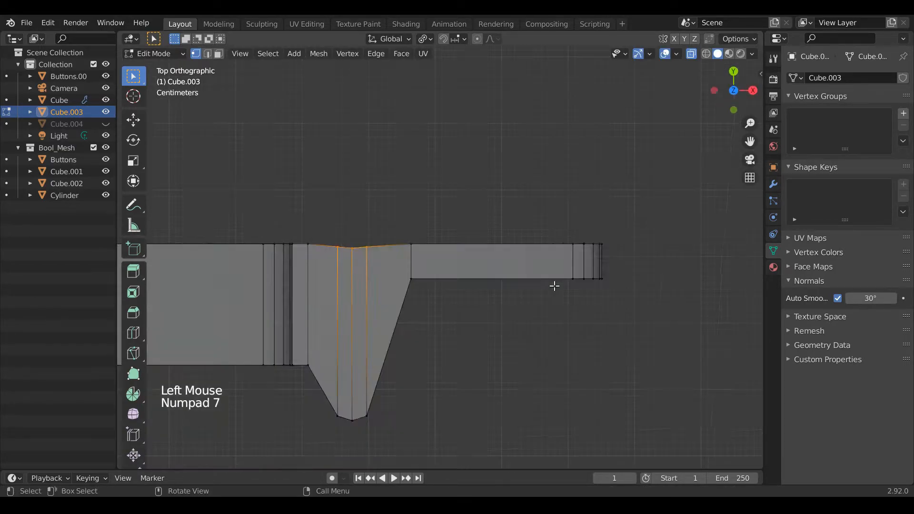
# Step: Flatten the raised groove vertices along Y and move them level with the panel's outer face
pyautogui.press('s')
pyautogui.click(420, 296)
pyautogui.scroll(2, 421, 296)
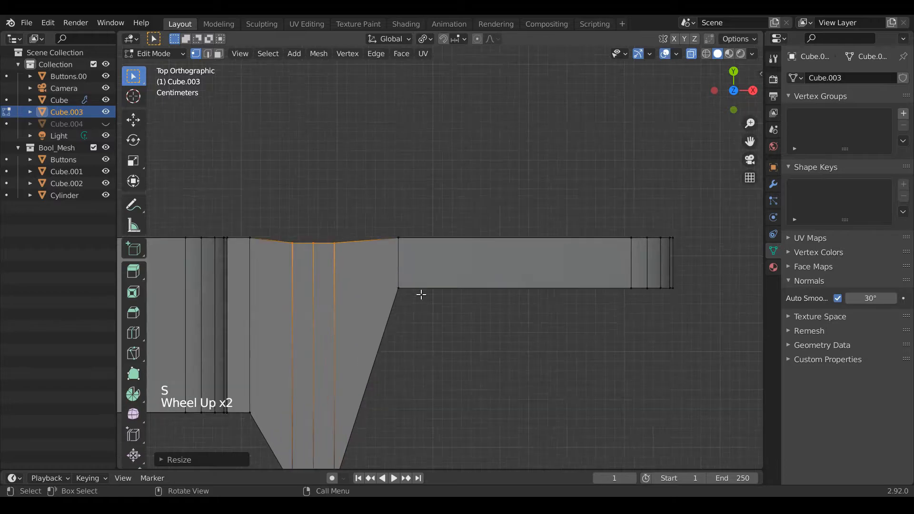
pyautogui.press('g')
pyautogui.press('y')
pyautogui.keyDown('shift'); pyautogui.click(419, 263); pyautogui.keyUp('shift')
pyautogui.scroll(-7, 420, 264)
pyautogui.press('Tab')
pyautogui.scroll(-4, 476, 243)
# Step: Turn off X-Ray and apply the panel cutter's object transform in Object Mode
pyautogui.moveTo(743, 91); pyautogui.dragTo(626, 193)
pyautogui.click(627, 192)
pyautogui.click(694, 53)
pyautogui.click(585, 202)
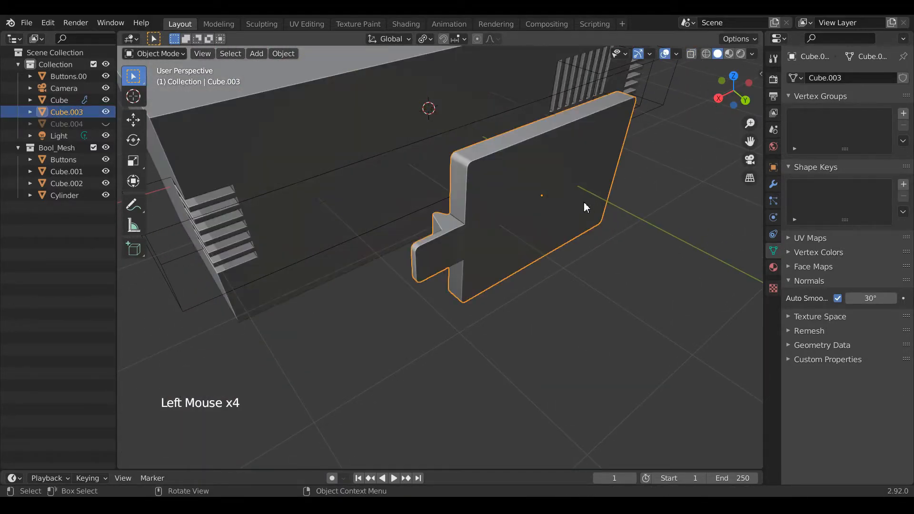
pyautogui.hotkey('ctrl', 'a')
pyautogui.click(571, 198)
# Step: Move the panel cutter about 1.28 m along negative Y into the box body and fine-tune its position
pyautogui.press('KP_3')
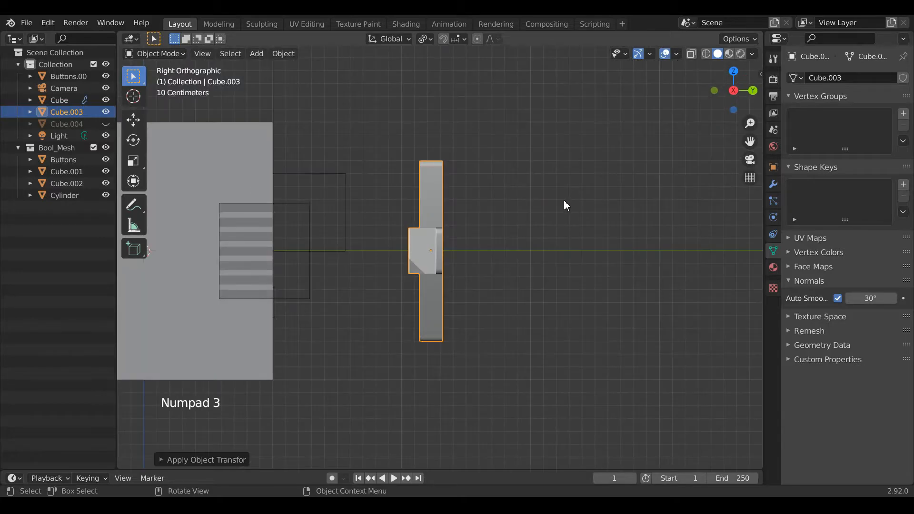
pyautogui.press('g')
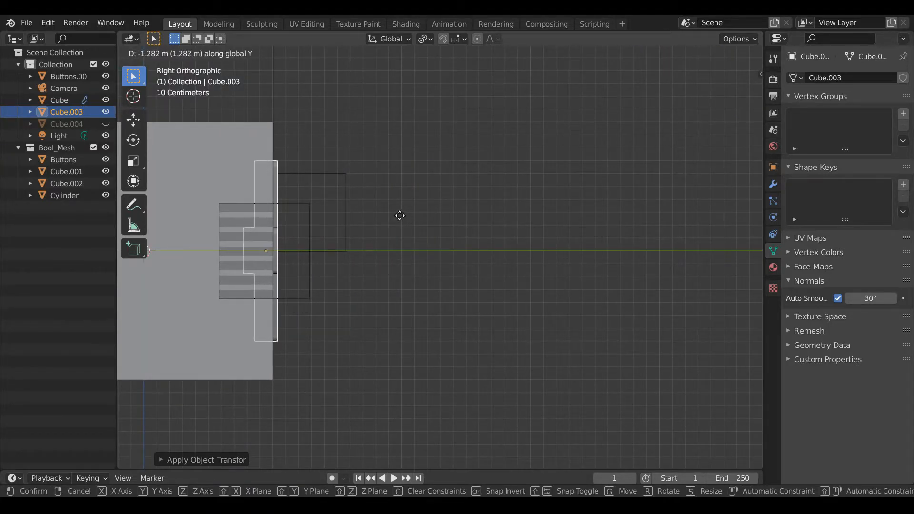
pyautogui.click(400, 218)
pyautogui.moveTo(735, 89)
pyautogui.mouseDown()
pyautogui.moveTo(721, 113)
pyautogui.moveTo(762, 124)
pyautogui.moveTo(681, 88)
pyautogui.moveTo(666, 128)
pyautogui.moveTo(767, 81)
pyautogui.moveTo(752, 88)
pyautogui.mouseUp()
pyautogui.press('KP_7')
pyautogui.scroll(2, 384, 233)
pyautogui.click(205, 248)
pyautogui.click(230, 249)
pyautogui.press('g')
pyautogui.press('shift')
# Step: Enter Edit Mode on the panel cutter with X-Ray on and select two of its faces
pyautogui.scroll(-4, 219, 265)
pyautogui.click(692, 53)
pyautogui.click(692, 54)
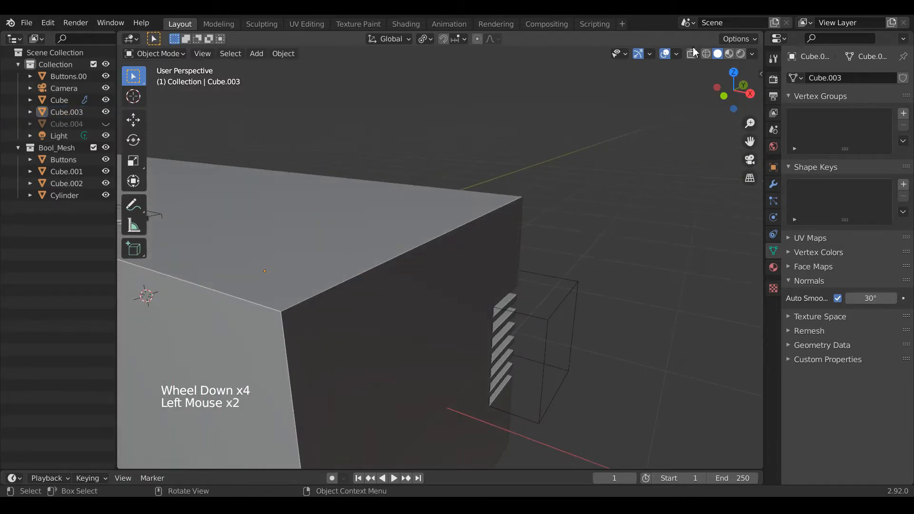
pyautogui.click(691, 53)
pyautogui.click(271, 293)
pyautogui.click(322, 227)
pyautogui.press('Tab')
pyautogui.moveTo(733, 95); pyautogui.dragTo(746, 97)
pyautogui.scroll(2, 580, 195)
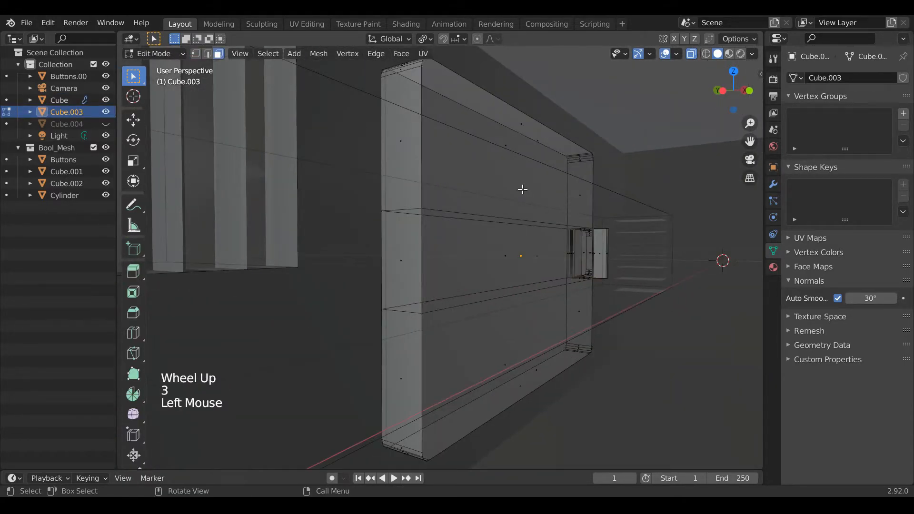
pyautogui.click(524, 150)
pyautogui.keyDown('shift'); pyautogui.click(497, 281); pyautogui.keyUp('shift')
# Step: Try to reposition the panel cutter against the box body, then undo the move
pyautogui.press('Tab')
pyautogui.scroll(-2, 638, 135)
pyautogui.moveTo(736, 89); pyautogui.dragTo(711, 40)
pyautogui.press('g')
pyautogui.click(474, 288)
pyautogui.press('Tab')
pyautogui.click(691, 54)
pyautogui.scroll(4, 496, 239)
pyautogui.scroll(-2, 496, 241)
pyautogui.press('Tab')
pyautogui.scroll(-2, 495, 238)
pyautogui.hotkey('ctrl', 'z')
pyautogui.hotkey('ctrl', 'z')
pyautogui.hotkey('ctrl', 'z')
# Step: Subtract the tabbed panel cutter from the box body with Bool Tool to cut the front recess
pyautogui.moveTo(736, 91); pyautogui.dragTo(900, 94)
pyautogui.click(590, 190)
pyautogui.scroll(4, 360, 245)
pyautogui.click(359, 245)
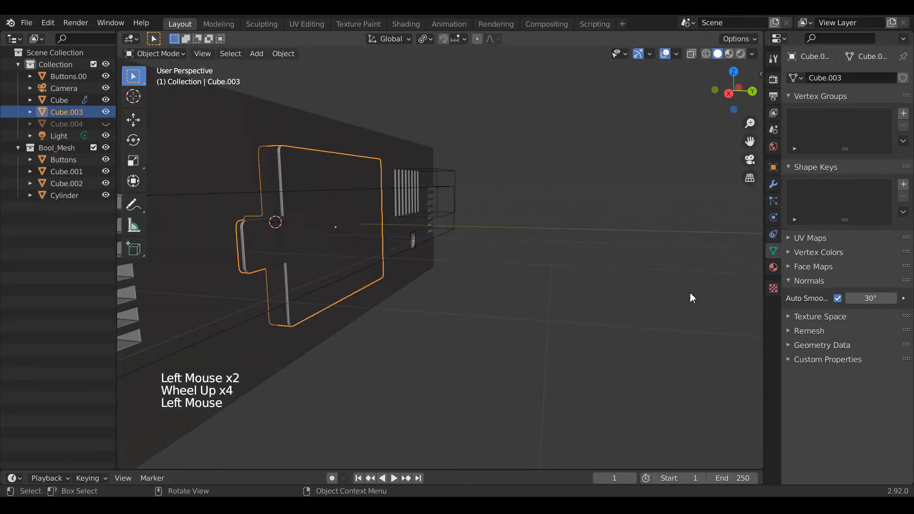
pyautogui.scroll(-4, 573, 303)
pyautogui.keyDown('shift'); pyautogui.click(333, 295); pyautogui.keyUp('shift')
pyautogui.moveTo(727, 101); pyautogui.dragTo(680, 143)
pyautogui.press('n')
pyautogui.click(688, 162)
pyautogui.press('n')
pyautogui.scroll(6, 722, 149)
pyautogui.moveTo(733, 98); pyautogui.dragTo(717, 79)
pyautogui.moveTo(750, 141); pyautogui.dragTo(738, 16)
pyautogui.moveTo(734, 98)
pyautogui.mouseDown()
pyautogui.moveTo(761, 105)
pyautogui.moveTo(736, 131)
pyautogui.moveTo(679, 136)
pyautogui.moveTo(737, 118)
pyautogui.moveTo(755, 95)
pyautogui.moveTo(730, 99)
pyautogui.mouseUp()
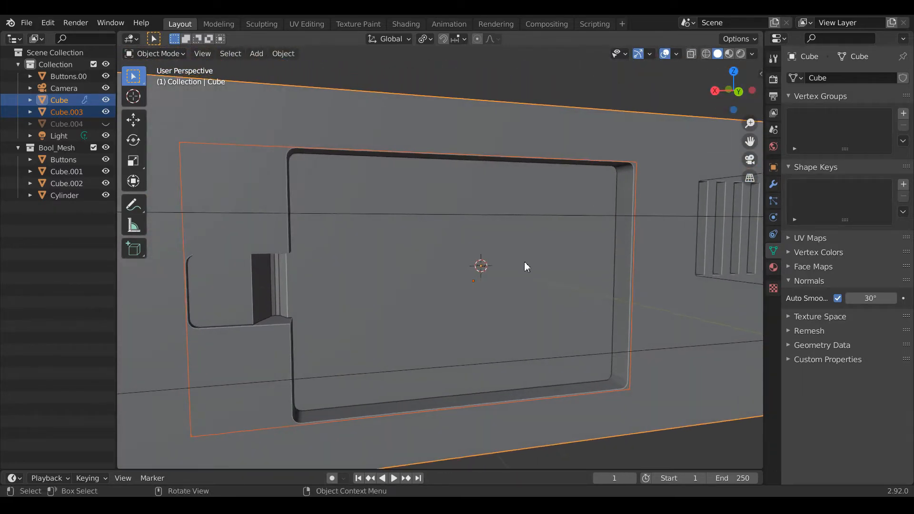
# Step: Unhide the duplicate panel Cube.004 and enter Edit Mode on it in top view with X-Ray on
pyautogui.click(66, 125)
pyautogui.click(105, 124)
pyautogui.scroll(-4, 206, 244)
pyautogui.moveTo(733, 90); pyautogui.dragTo(590, 289)
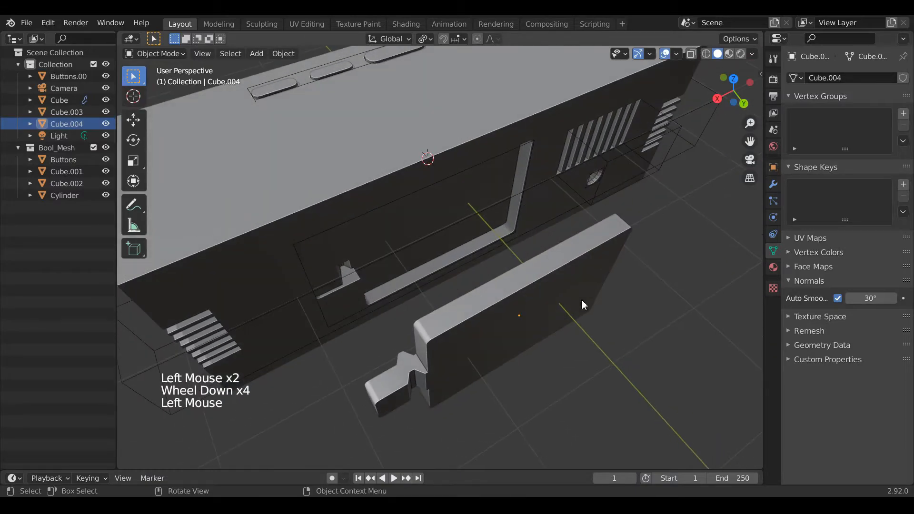
pyautogui.press('KP_7')
pyautogui.moveTo(751, 145); pyautogui.dragTo(696, 230)
pyautogui.scroll(7, 557, 281)
pyautogui.click(692, 54)
pyautogui.scroll(-4, 601, 231)
pyautogui.press('Tab')
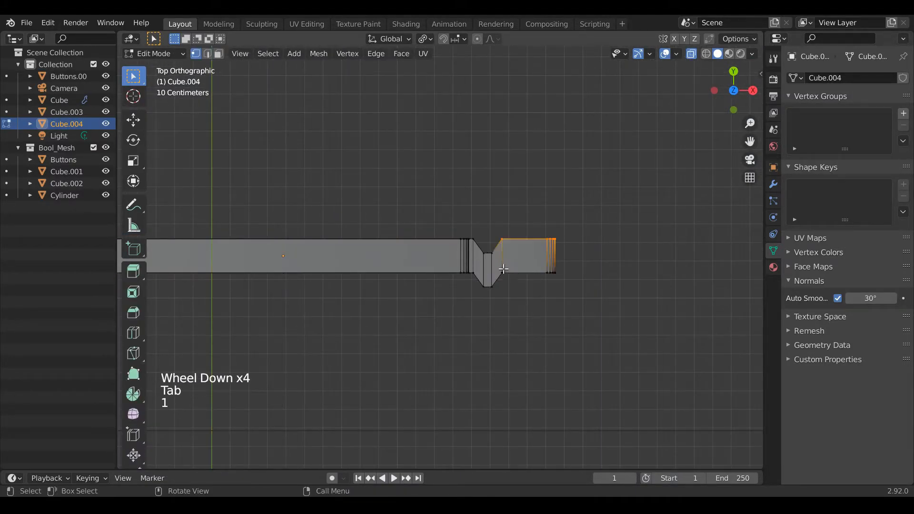
# Step: Thin the panel's tab by moving its lower vertices in top view along positive Y
pyautogui.click(504, 270)
pyautogui.scroll(4, 567, 282)
pyautogui.press('g')
pyautogui.scroll(1, 549, 285)
pyautogui.scroll(1, 550, 284)
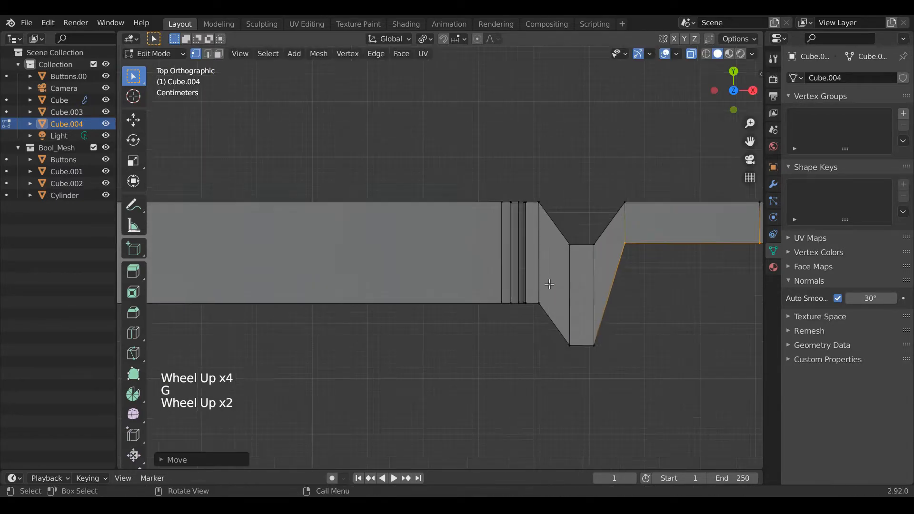
# Step: Add a centred loop cut to the floor of the tab's V-shaped groove and nudge it along negative Y
pyautogui.hotkey('ctrl', 'r')
pyautogui.click(582, 267)
pyautogui.press('g')
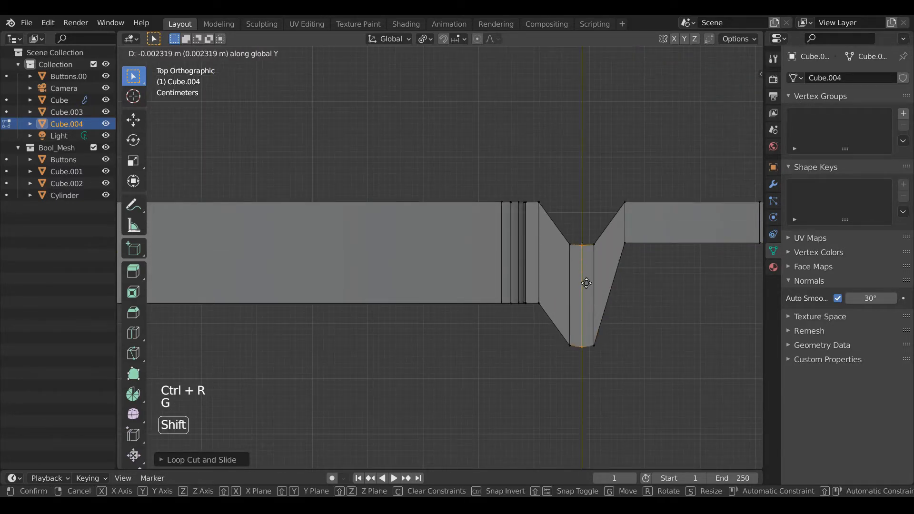
pyautogui.click(591, 296)
pyautogui.scroll(-1, 637, 259)
# Step: Try to thin the tab further by moving its lower vertices along Y, then undo the change
pyautogui.click(725, 269)
pyautogui.press('g')
pyautogui.click(730, 262)
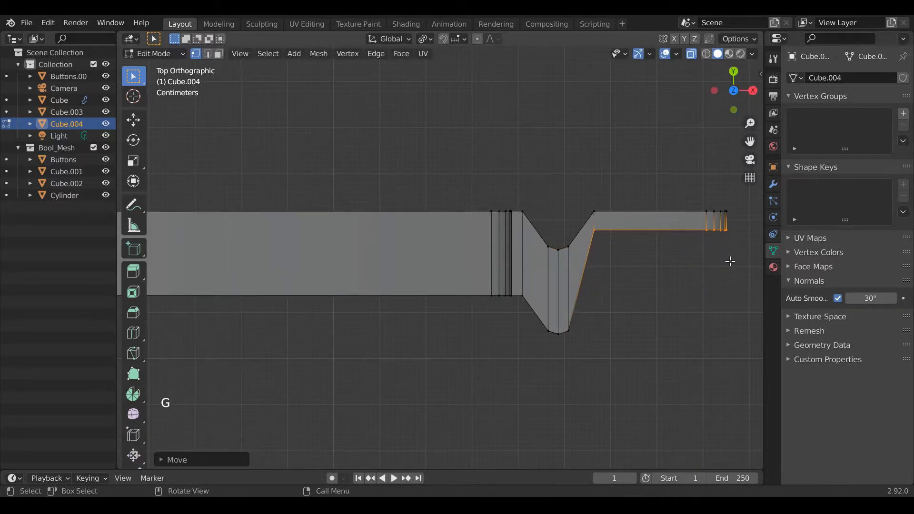
pyautogui.scroll(-5, 706, 262)
pyautogui.hotkey('ctrl', 'z')
pyautogui.hotkey('ctrl', 'z')
# Step: Move the main panel's lower vertices along positive Y to match the tab's thickness
pyautogui.moveTo(750, 141); pyautogui.dragTo(873, 176)
pyautogui.moveTo(212, 301); pyautogui.dragTo(601, 350)
pyautogui.scroll(2, 518, 371)
pyautogui.press('g')
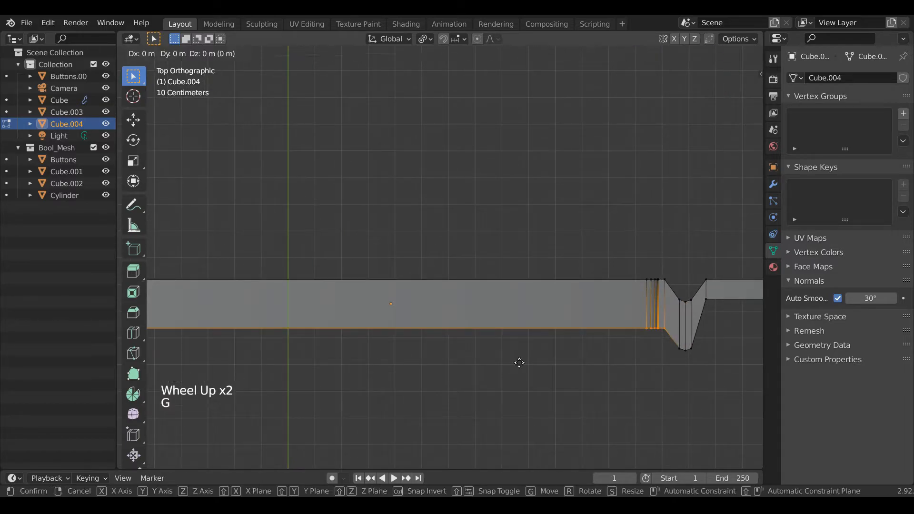
pyautogui.click(519, 333)
pyautogui.scroll(-4, 519, 334)
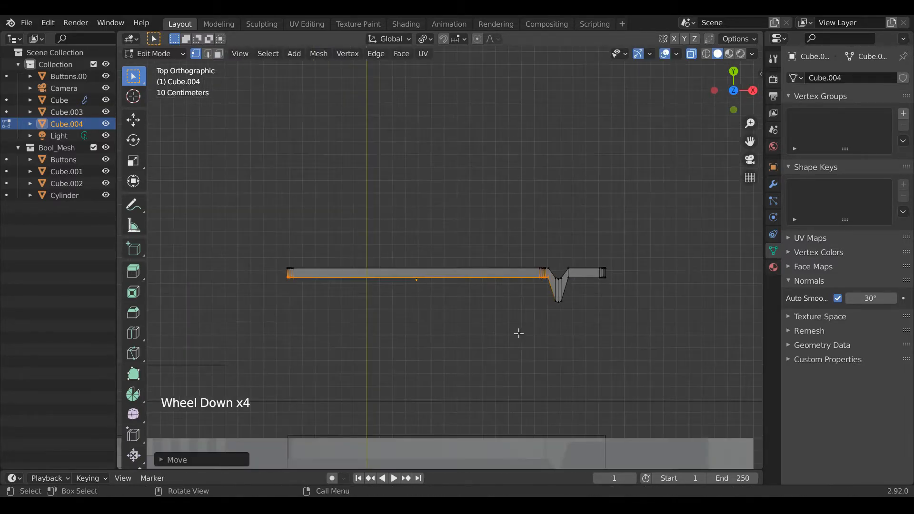
# Step: Thin the whole panel by moving the lower vertices of body, groove and tab together along positive Y, then return to Object Mode
pyautogui.keyDown('shift'); pyautogui.moveTo(566, 272); pyautogui.dragTo(612, 322); pyautogui.keyUp('shift')
pyautogui.scroll(4, 641, 330)
pyautogui.keyDown('shift'); pyautogui.click(641, 329); pyautogui.keyUp('shift')
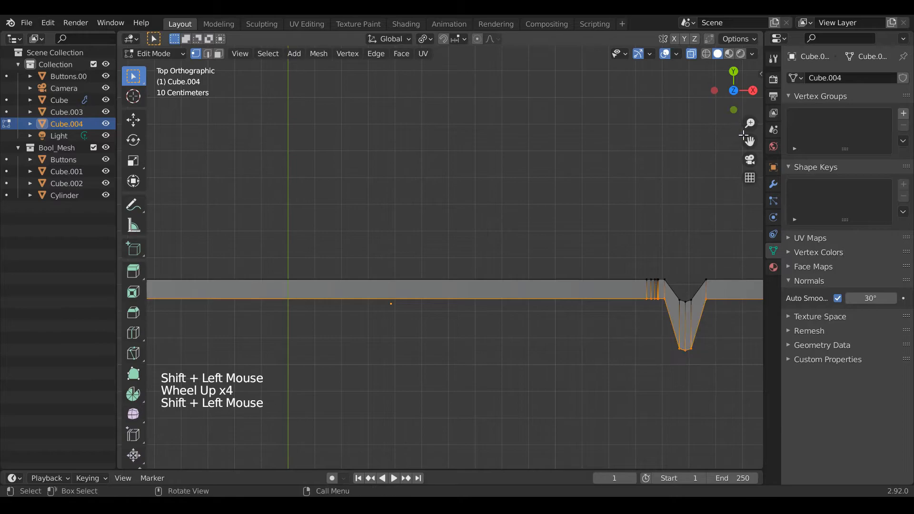
pyautogui.moveTo(742, 133); pyautogui.dragTo(655, 255)
pyautogui.scroll(2, 634, 302)
pyautogui.press('g')
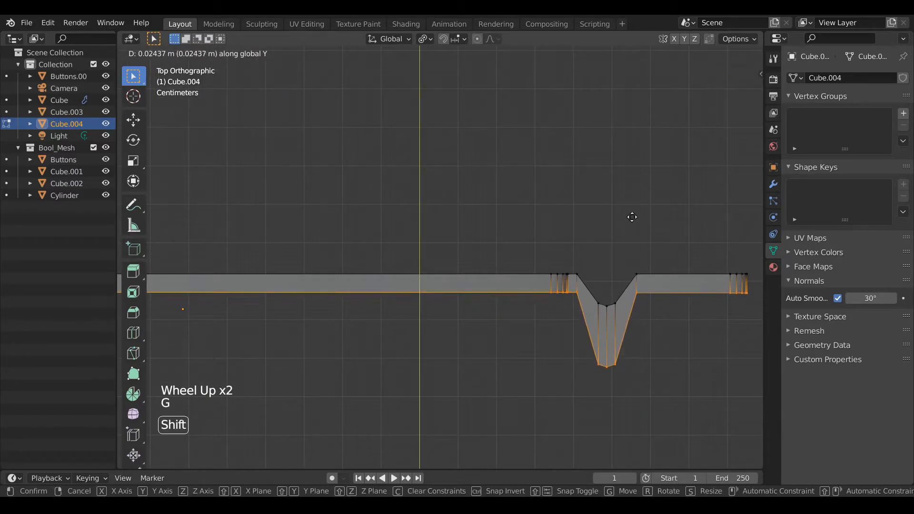
pyautogui.click(631, 170)
pyautogui.press('Tab')
pyautogui.scroll(-4, 641, 157)
pyautogui.moveTo(736, 91); pyautogui.dragTo(611, 255)
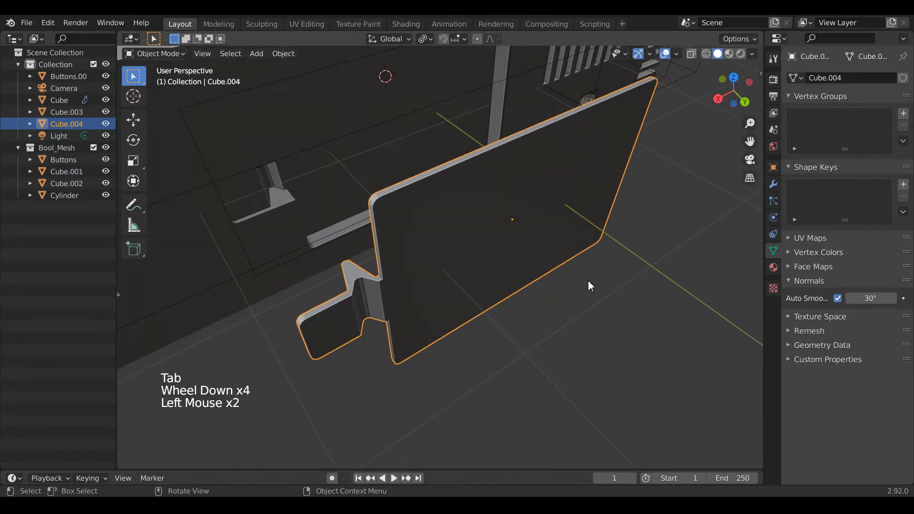
# Step: Shorten the panel's tab by moving its end vertices about 0.11 m along negative X
pyautogui.press('KP_7')
pyautogui.press('Tab')
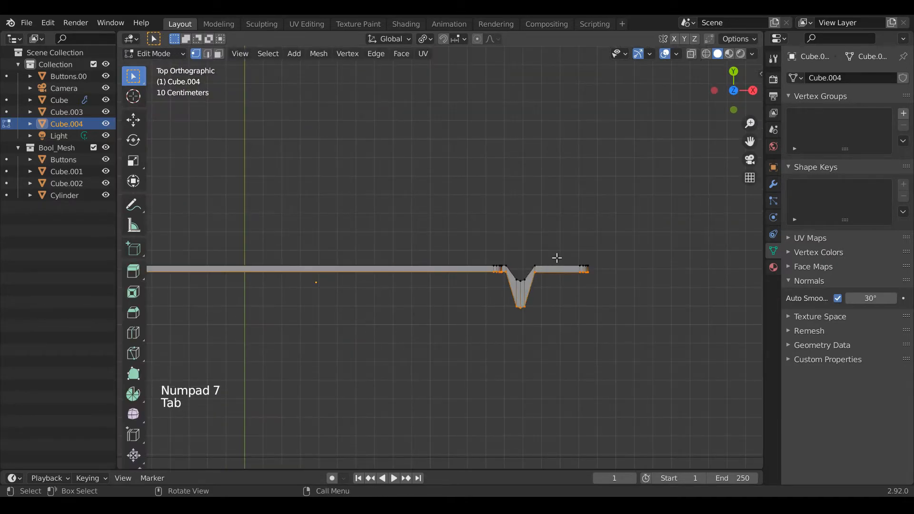
pyautogui.press('1')
pyautogui.click(622, 194)
pyautogui.scroll(2, 643, 310)
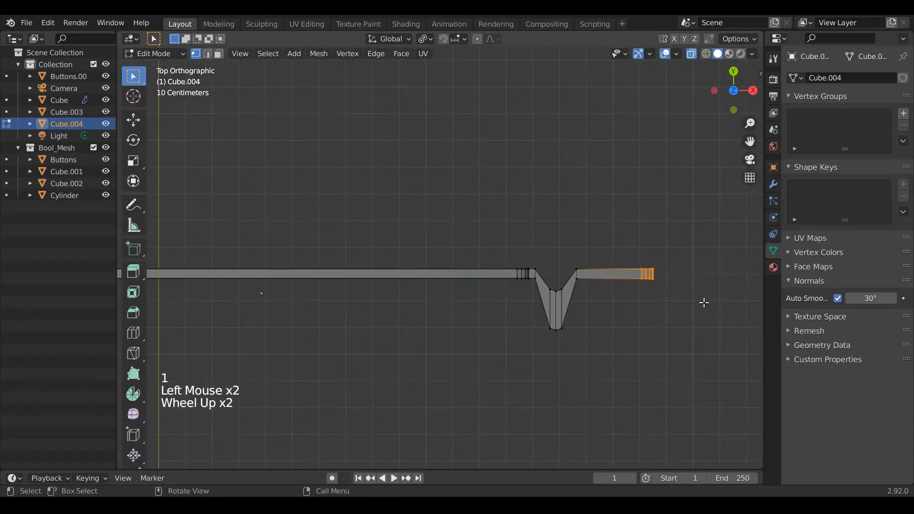
pyautogui.press('g')
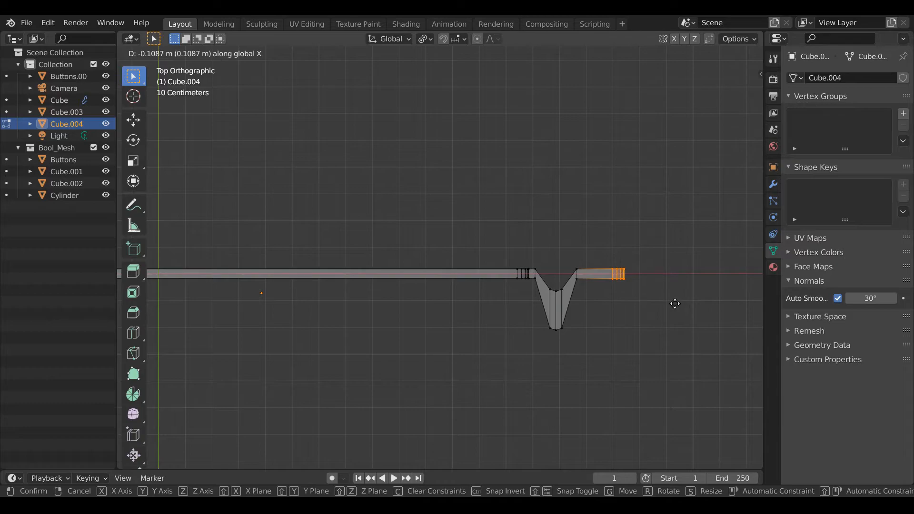
pyautogui.press('Tab')
pyautogui.press('Tab')
# Step: Move the groove's lower vertices about 0.1 m along positive Y to even out its wall thickness
pyautogui.moveTo(537, 313); pyautogui.dragTo(582, 358)
pyautogui.scroll(2, 596, 359)
pyautogui.press('g')
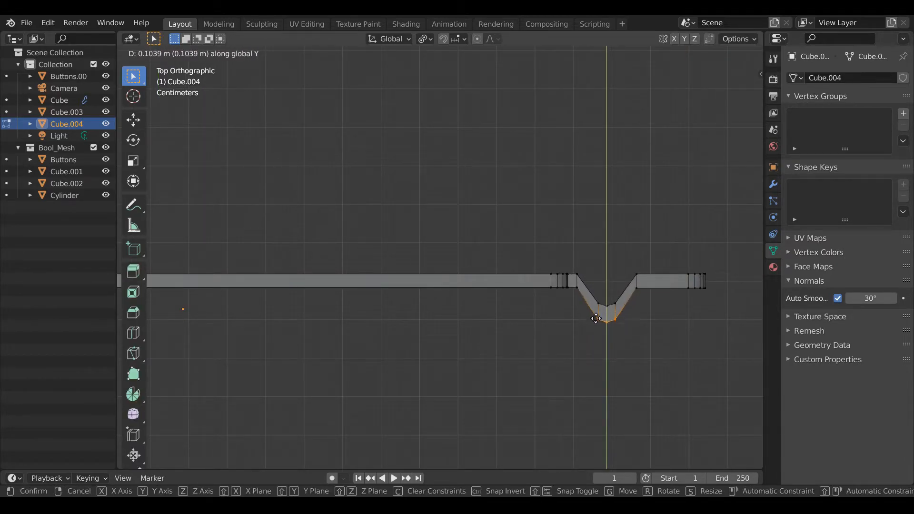
pyautogui.click(596, 322)
# Step: Nudge the tab's lower vertices along Y, return to Object Mode and turn off X-Ray
pyautogui.moveTo(638, 284); pyautogui.dragTo(701, 321)
pyautogui.press('g')
pyautogui.press('Tab')
pyautogui.scroll(-3, 697, 318)
pyautogui.click(695, 318)
pyautogui.moveTo(733, 90); pyautogui.dragTo(563, 299)
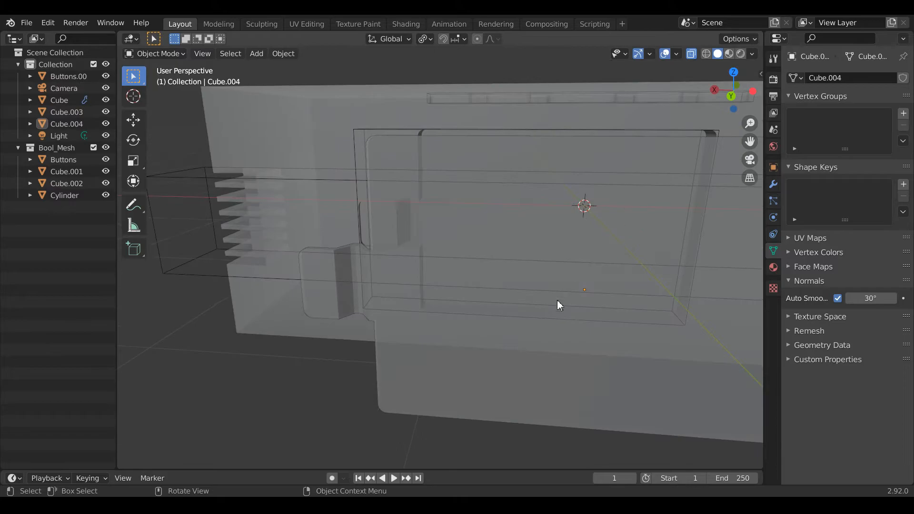
pyautogui.click(595, 199)
pyautogui.scroll(-4, 476, 299)
pyautogui.scroll(5, 476, 299)
# Step: Apply Shade Smooth to the tabbed panel
pyautogui.click(476, 299)
pyautogui.rightClick(476, 299)
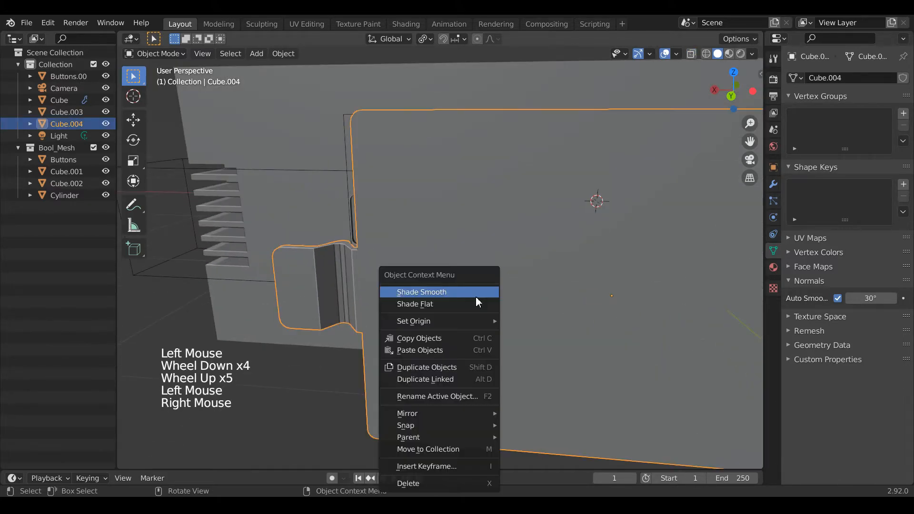
pyautogui.scroll(-1, 476, 299)
pyautogui.moveTo(731, 93); pyautogui.dragTo(368, 308)
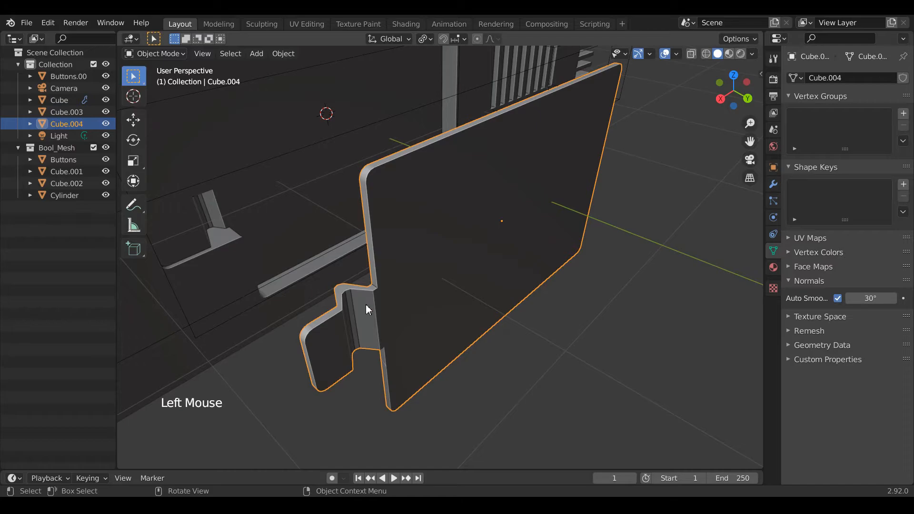
pyautogui.scroll(-2, 367, 306)
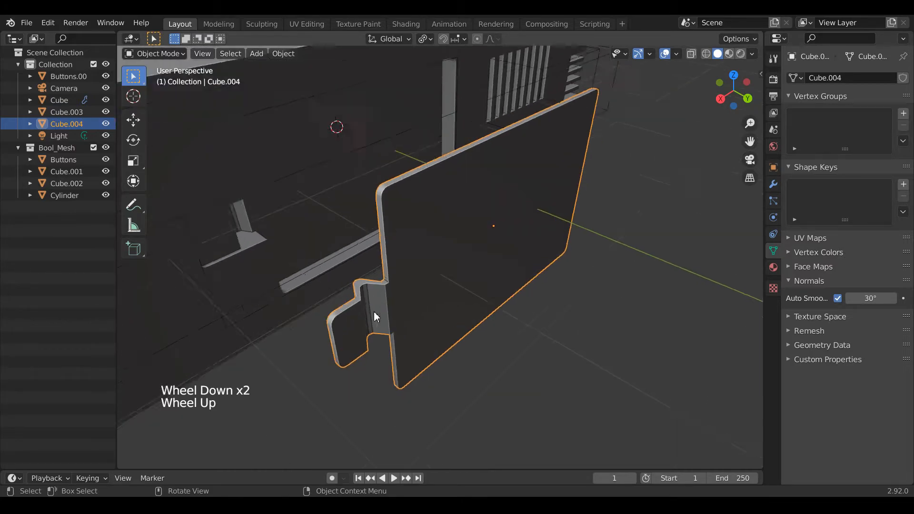
pyautogui.scroll(5, 373, 312)
pyautogui.moveTo(733, 91); pyautogui.dragTo(757, 107)
pyautogui.scroll(-4, 326, 374)
# Step: Add a cube, move it along Y in front of the panel and scale it down to a small block
pyautogui.click(326, 374)
pyautogui.hotkey('shift', 'a')
pyautogui.moveTo(333, 256)
pyautogui.click(368, 270)
pyautogui.scroll(-5, 405, 265)
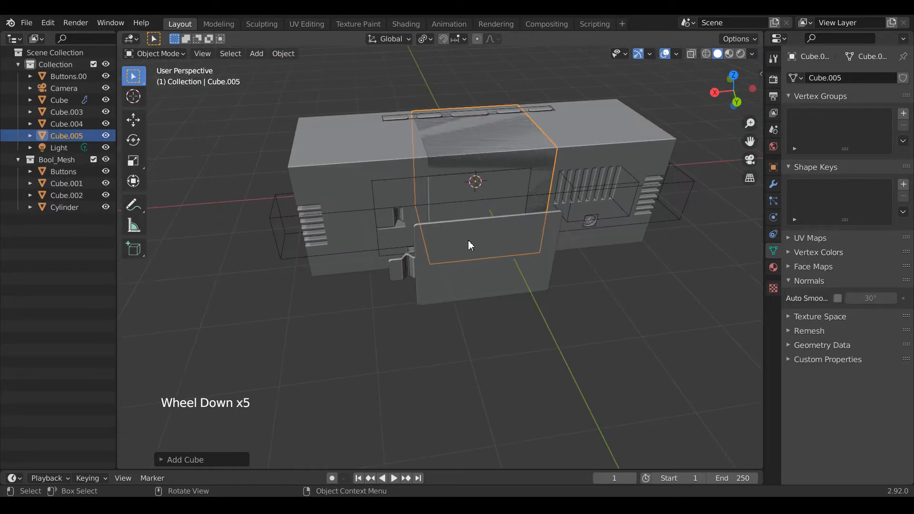
pyautogui.press('g')
pyautogui.click(598, 344)
pyautogui.press('s')
pyautogui.click(532, 287)
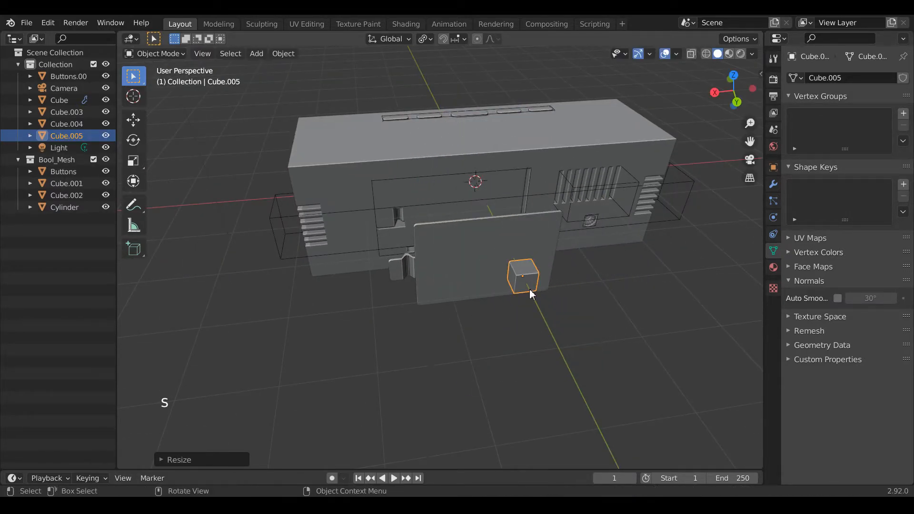
# Step: Move the small cube along X onto the panel's tab in front view and scale it down to fit
pyautogui.press('KP_1')
pyautogui.click(692, 54)
pyautogui.scroll(5, 392, 284)
pyautogui.press('g')
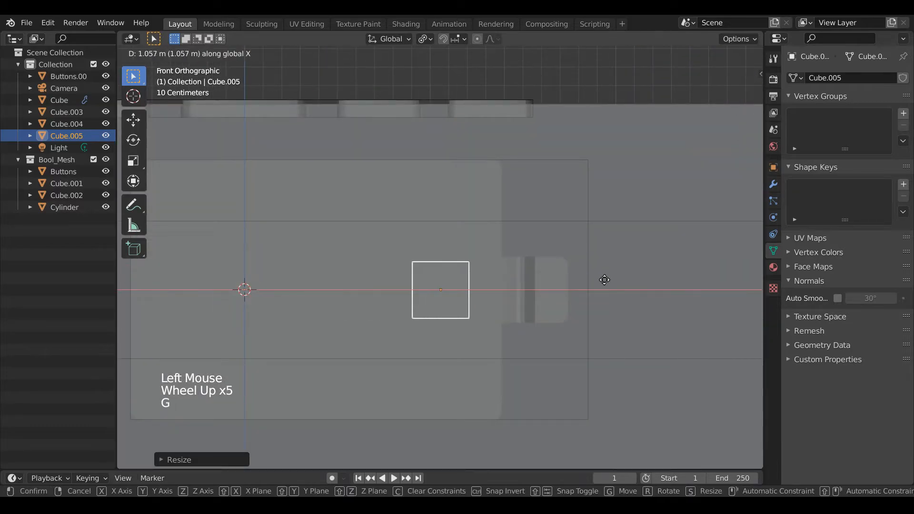
pyautogui.click(676, 288)
pyautogui.press('s')
pyautogui.click(606, 339)
# Step: Move the small cube along negative Y until it intersects the tab, and turn off X-Ray
pyautogui.moveTo(736, 91); pyautogui.dragTo(651, 291)
pyautogui.press('g')
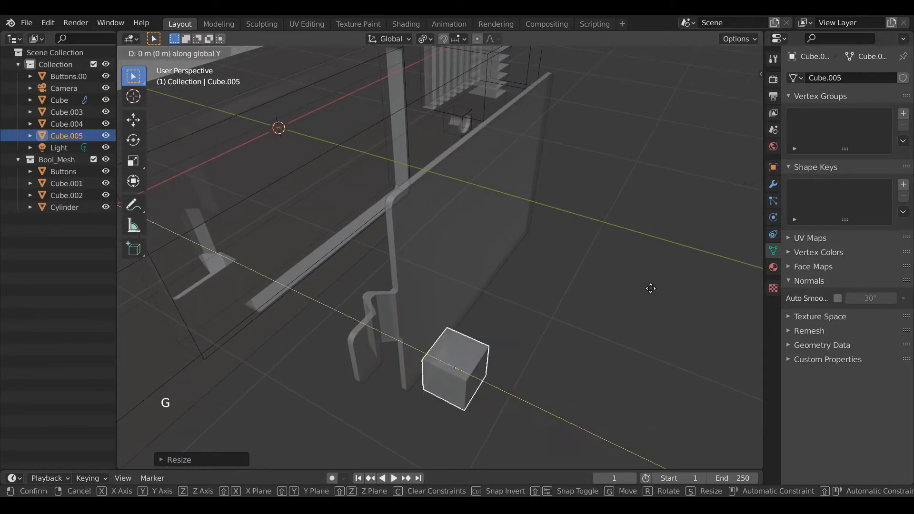
pyautogui.click(591, 260)
pyautogui.click(692, 54)
pyautogui.moveTo(726, 85); pyautogui.dragTo(439, 291)
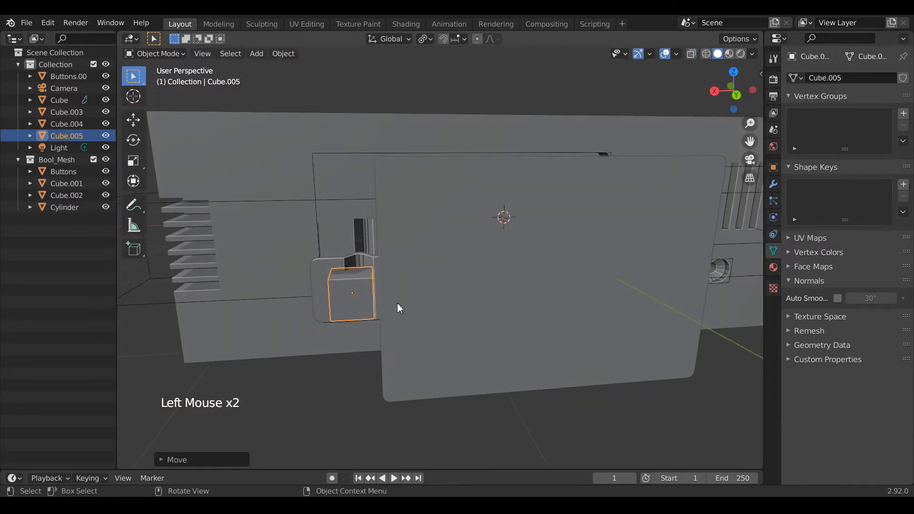
# Step: Narrow the small cube along X and shift it across the tab
pyautogui.scroll(3, 388, 309)
pyautogui.press('s')
pyautogui.press('x')
pyautogui.click(333, 304)
pyautogui.press('g')
pyautogui.click(316, 302)
# Step: Scale the small cube narrower still along X in top view
pyautogui.moveTo(734, 95); pyautogui.dragTo(402, 292)
pyautogui.press('KP_7')
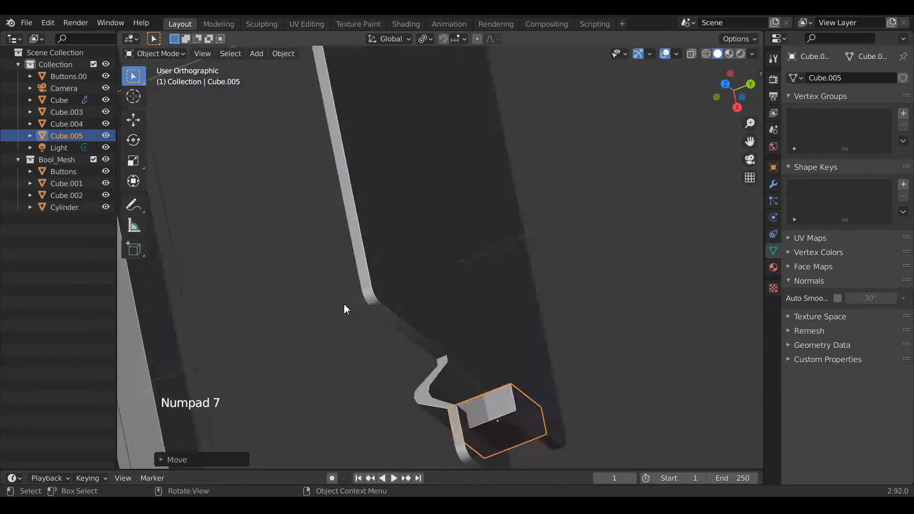
pyautogui.moveTo(750, 142); pyautogui.dragTo(668, 143)
pyautogui.scroll(4, 626, 315)
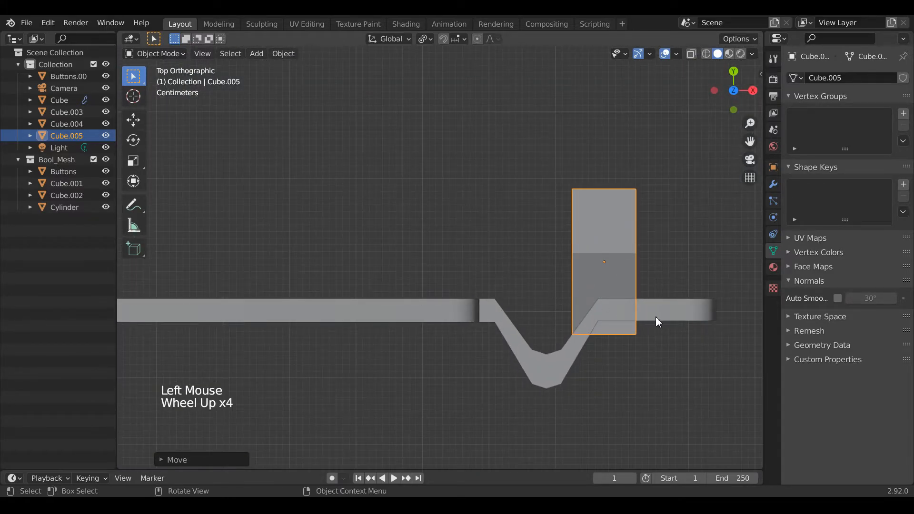
pyautogui.press('s')
pyautogui.press('x')
pyautogui.click(625, 317)
# Step: Move the narrowed cube about 0.02 m along negative Y through the tab, and along X to the groove's outer edge
pyautogui.press('g')
pyautogui.press('y')
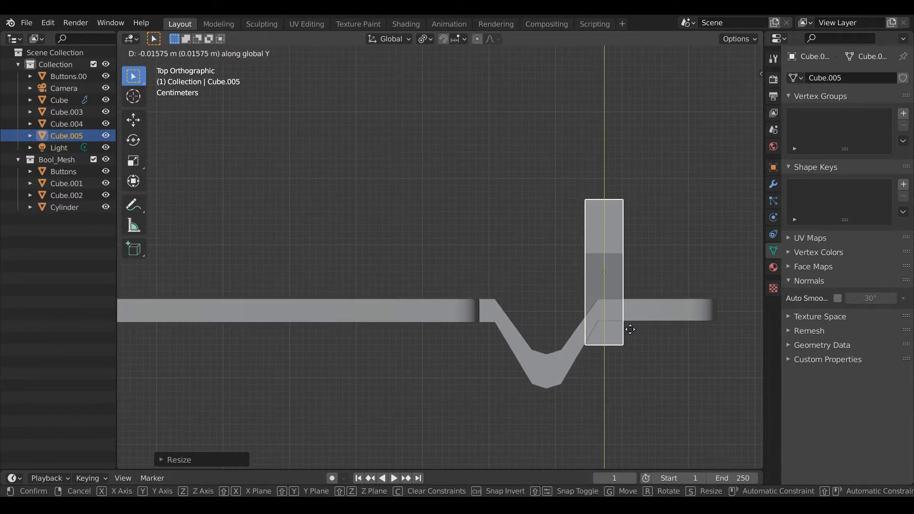
pyautogui.click(631, 333)
pyautogui.scroll(2, 633, 337)
pyautogui.scroll(-2, 632, 333)
pyautogui.press('g')
pyautogui.press('x')
pyautogui.click(646, 333)
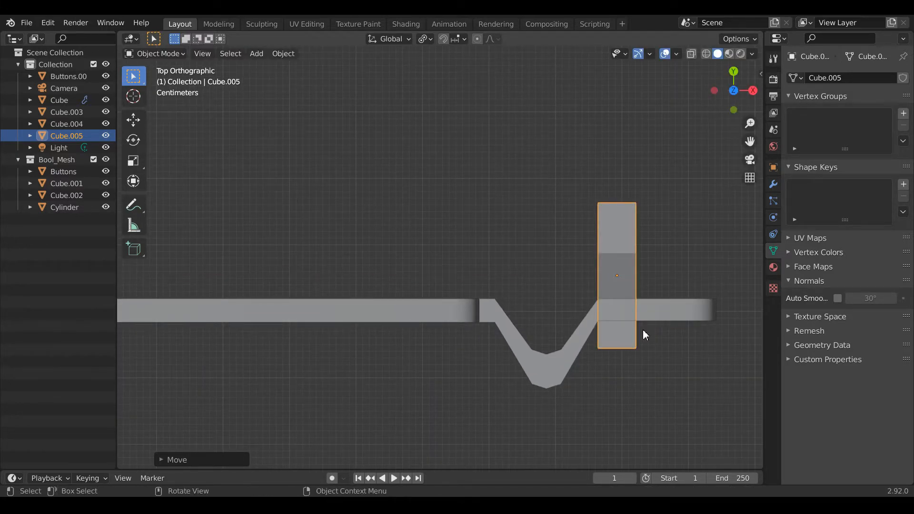
# Step: Move the small cube along positive Y until its end just overlaps the tab, and about 0.02 m along negative X
pyautogui.press('g')
pyautogui.press('y')
pyautogui.press('g')
pyautogui.moveTo(633, 296); pyautogui.dragTo(627, 297, button='middle')
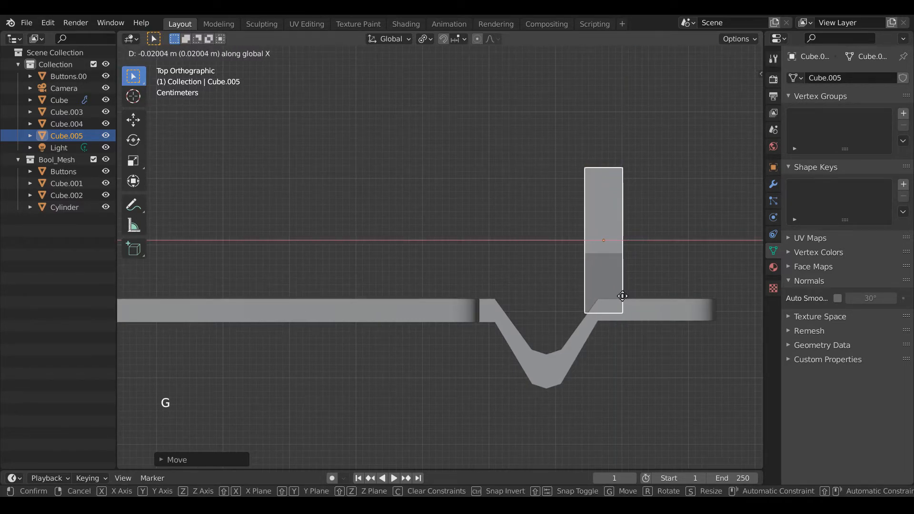
pyautogui.click(622, 296)
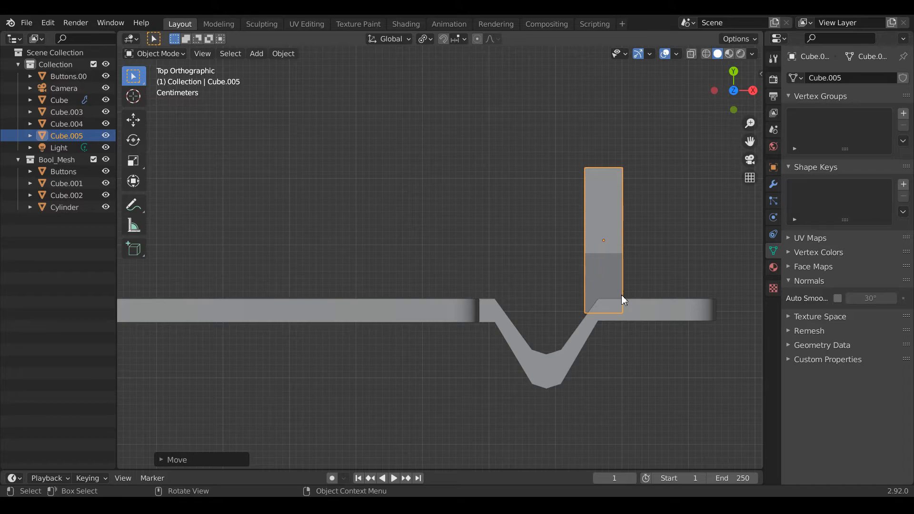
# Step: Apply the object transforms of the small cube and of the tabbed panel
pyautogui.moveTo(734, 91); pyautogui.dragTo(578, 19)
pyautogui.scroll(-3, 455, 344)
pyautogui.hotkey('ctrl', 'a')
pyautogui.click(453, 344)
pyautogui.click(447, 289)
pyautogui.hotkey('ctrl', 'a')
pyautogui.click(448, 289)
# Step: Subtract the small cube from the tabbed panel with a Bool Tool Brush Boolean Difference
pyautogui.click(415, 332)
pyautogui.keyDown('shift'); pyautogui.click(456, 304); pyautogui.keyUp('shift')
pyautogui.press('n')
pyautogui.click(690, 161)
pyautogui.scroll(-3, 553, 262)
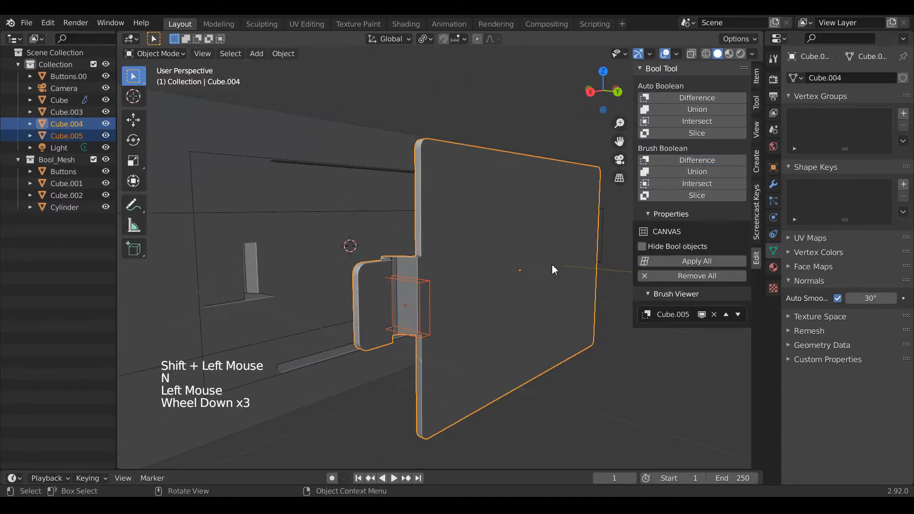
# Step: Move the panel and its cutter cube together along negative Y into the box's recess, and turn off X-Ray
pyautogui.moveTo(603, 92); pyautogui.dragTo(586, 143)
pyautogui.press('KP_7')
pyautogui.scroll(-5, 524, 257)
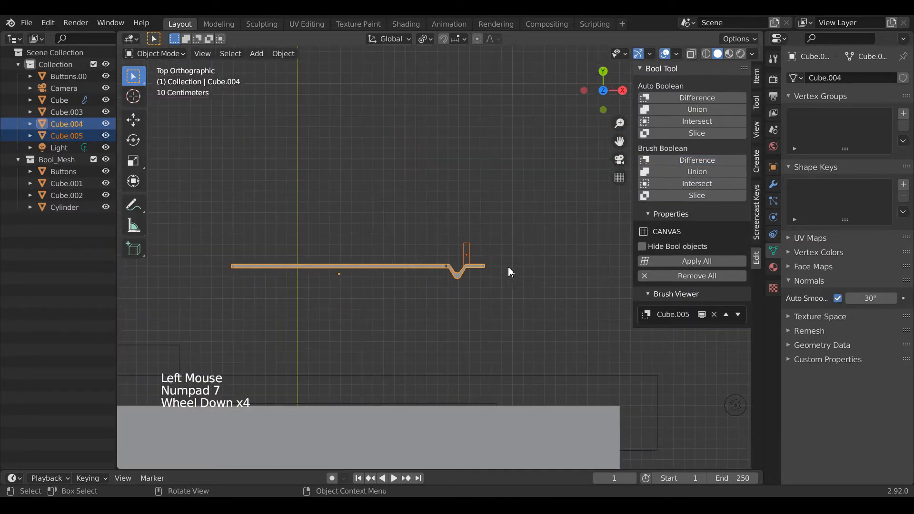
pyautogui.click(464, 279)
pyautogui.press('g')
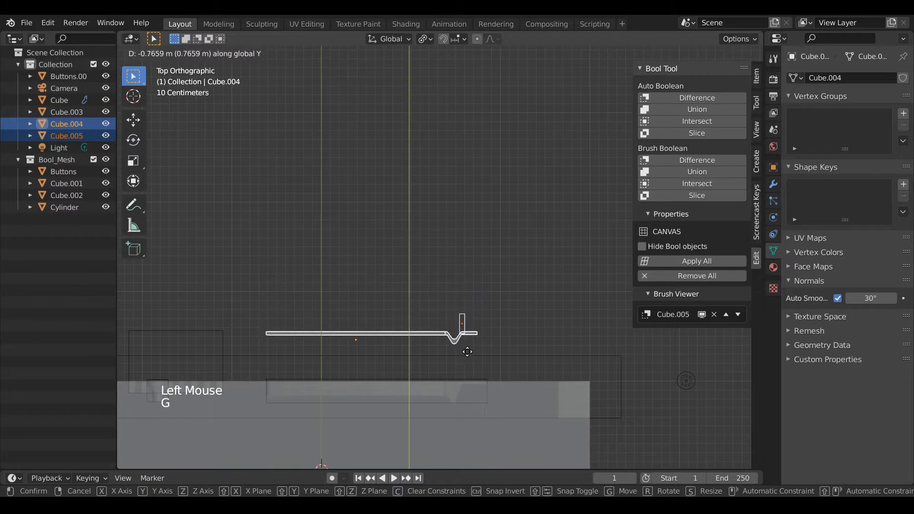
pyautogui.click(475, 381)
pyautogui.moveTo(606, 87); pyautogui.dragTo(517, 22)
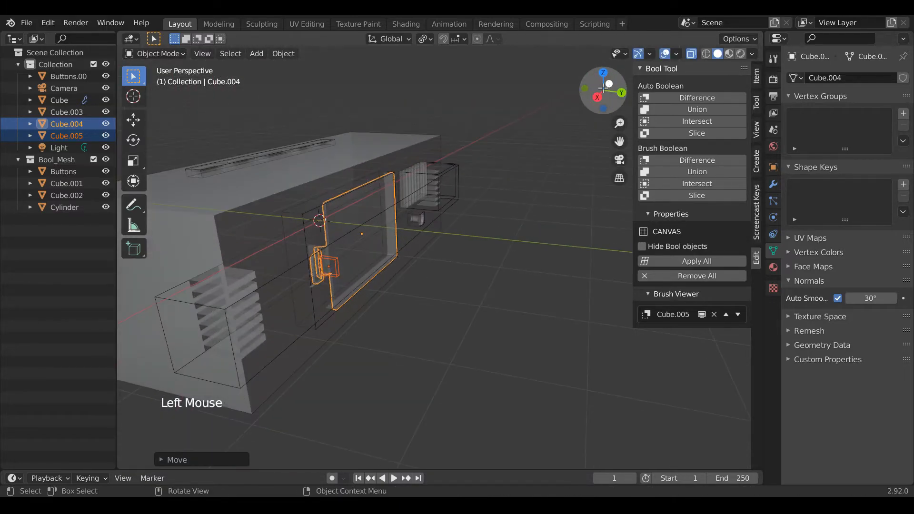
pyautogui.click(691, 54)
# Step: Nudge the panel and its cutter cube slightly along negative Y to seat the panel in the recess, and deselect them
pyautogui.press('n')
pyautogui.scroll(6, 401, 309)
pyautogui.moveTo(750, 141); pyautogui.dragTo(898, 185)
pyautogui.moveTo(732, 93); pyautogui.dragTo(753, 86)
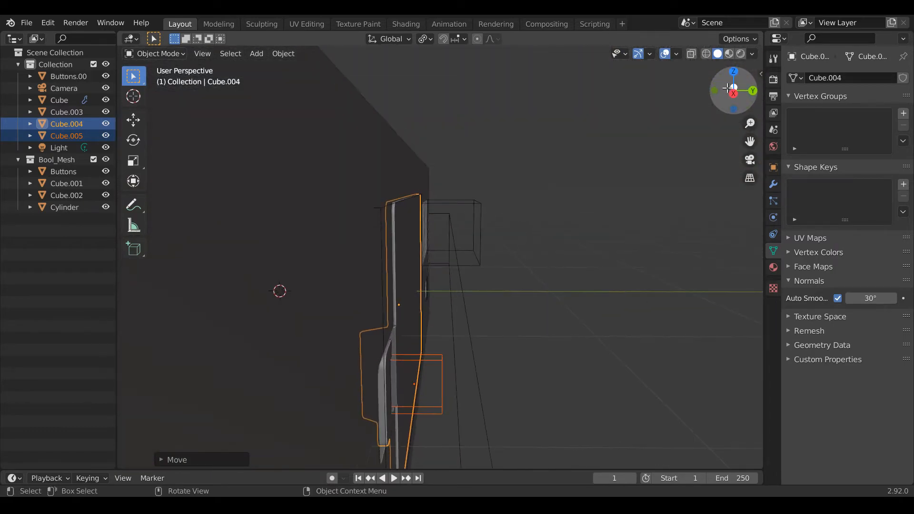
pyautogui.scroll(3, 504, 247)
pyautogui.press('g')
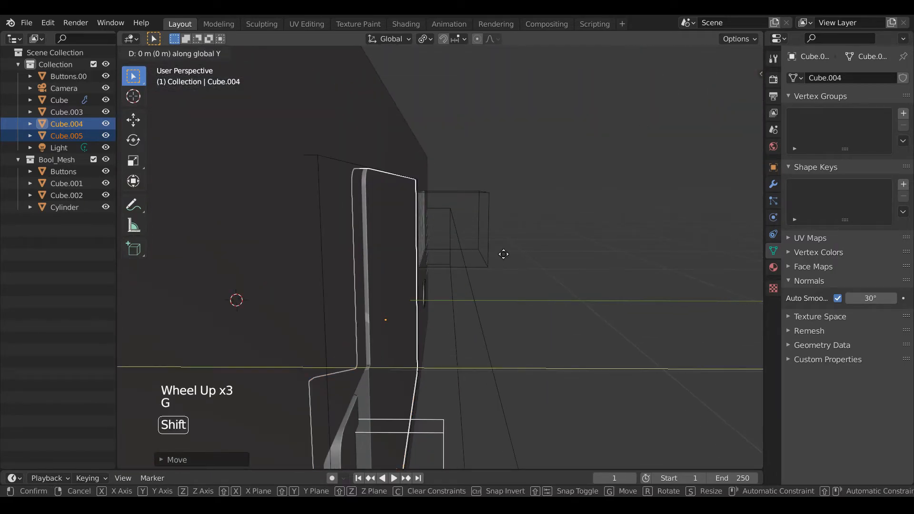
pyautogui.click(490, 250)
pyautogui.scroll(-4, 556, 288)
pyautogui.moveTo(734, 92); pyautogui.dragTo(631, 110)
pyautogui.click(534, 90)
pyautogui.scroll(3, 533, 186)
pyautogui.scroll(-4, 532, 191)
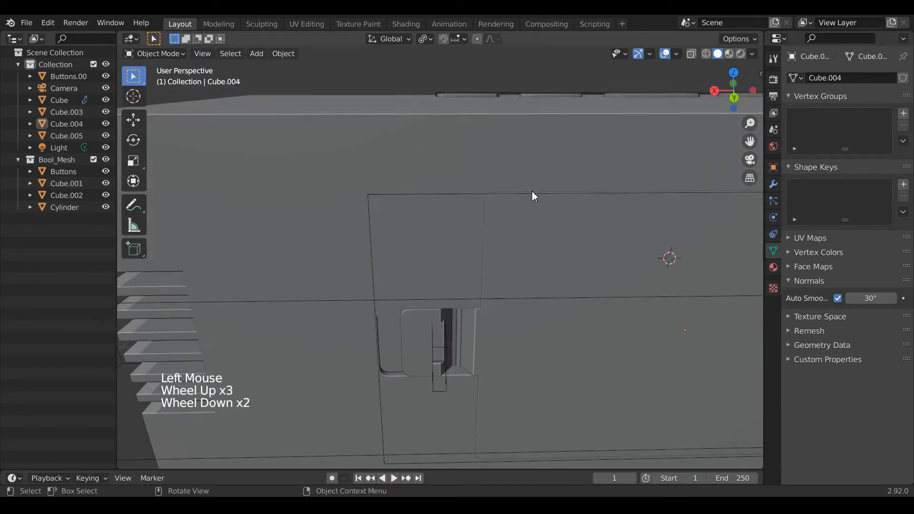
pyautogui.scroll(-3, 480, 290)
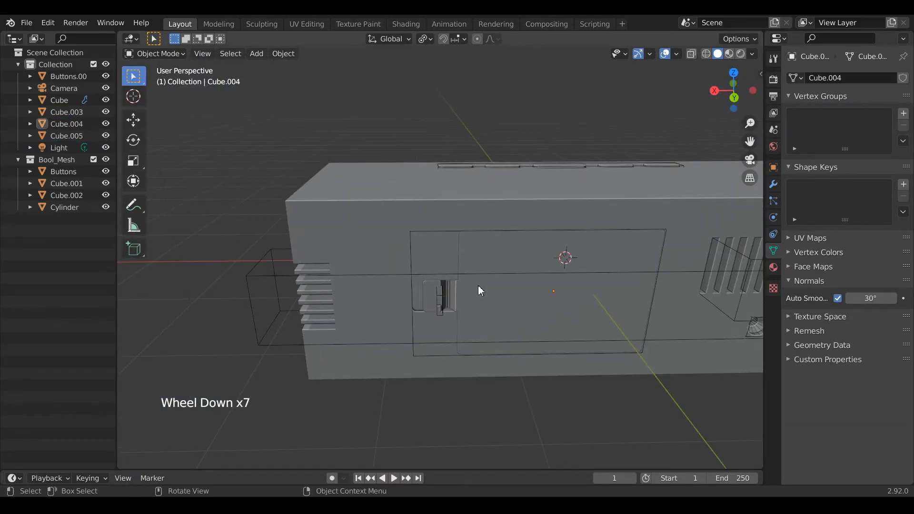
# Step: Move the recess cutter Cube.003 and the tab cutter Cube.005 into the Bool_Mesh collection
pyautogui.click(431, 237)
pyautogui.click(432, 237)
pyautogui.moveTo(733, 92)
pyautogui.mouseDown()
pyautogui.moveTo(743, 72)
pyautogui.moveTo(742, 123)
pyautogui.moveTo(742, 100)
pyautogui.mouseUp()
pyautogui.press('m')
pyautogui.click(405, 266)
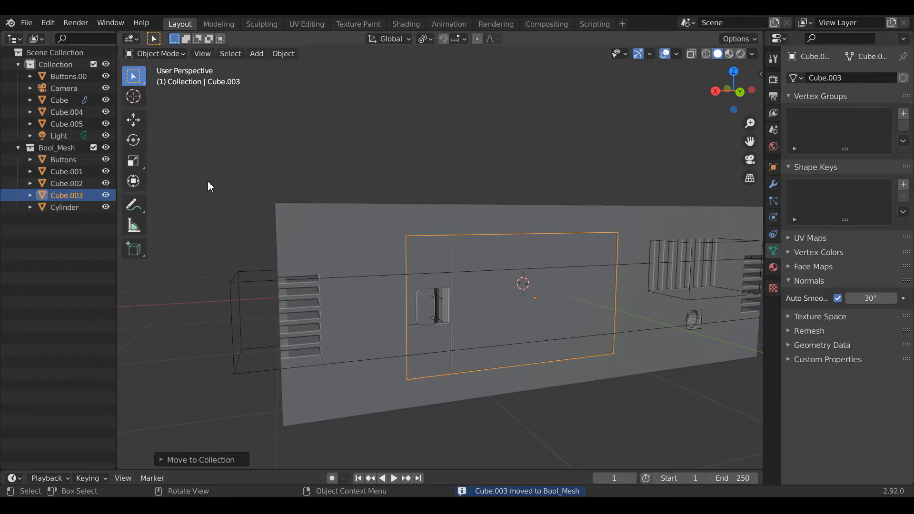
pyautogui.click(442, 309)
pyautogui.press('m')
pyautogui.click(441, 307)
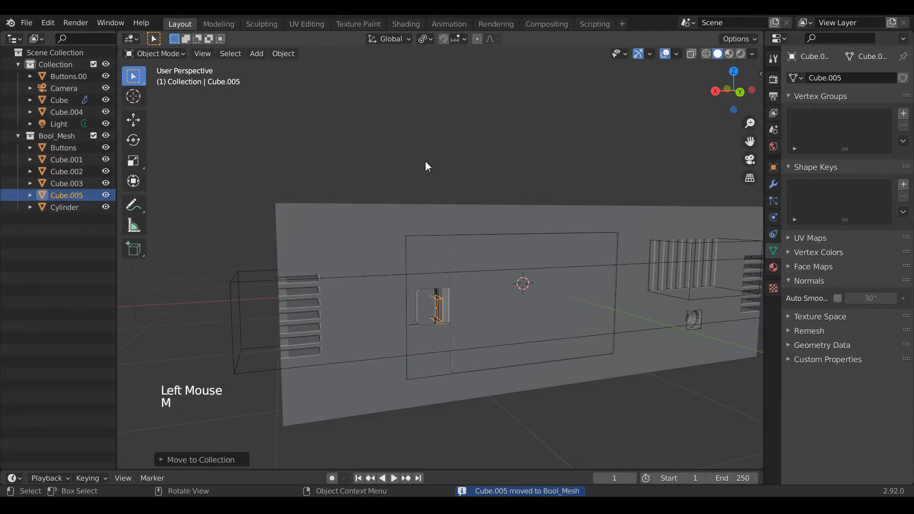
# Step: Examine the box with the Bool_Mesh collection excluded, and include the collection again
pyautogui.click(96, 135)
pyautogui.moveTo(733, 90)
pyautogui.mouseDown()
pyautogui.moveTo(746, 119)
pyautogui.moveTo(728, 98)
pyautogui.mouseUp()
pyautogui.moveTo(750, 142); pyautogui.dragTo(523, 109)
pyautogui.moveTo(737, 101); pyautogui.dragTo(647, 151)
pyautogui.scroll(-5, 652, 157)
pyautogui.moveTo(752, 144); pyautogui.dragTo(713, 209)
pyautogui.scroll(3, 717, 205)
pyautogui.moveTo(736, 95)
pyautogui.mouseDown()
pyautogui.moveTo(545, 88)
pyautogui.moveTo(722, 91)
pyautogui.mouseUp()
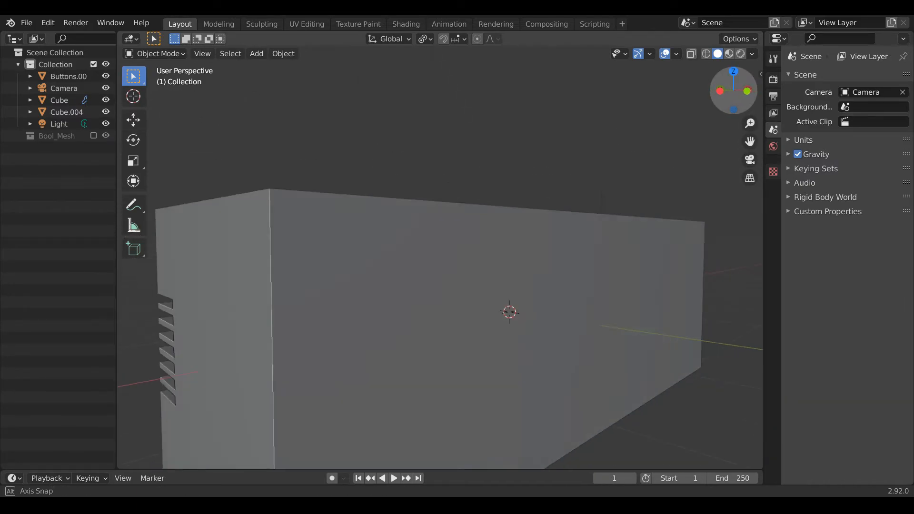
pyautogui.scroll(-2, 718, 141)
pyautogui.click(391, 268)
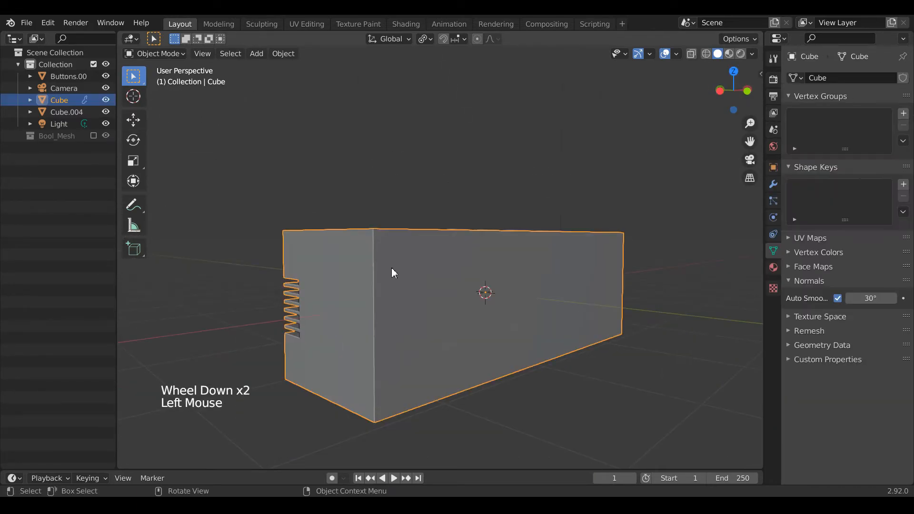
pyautogui.click(93, 141)
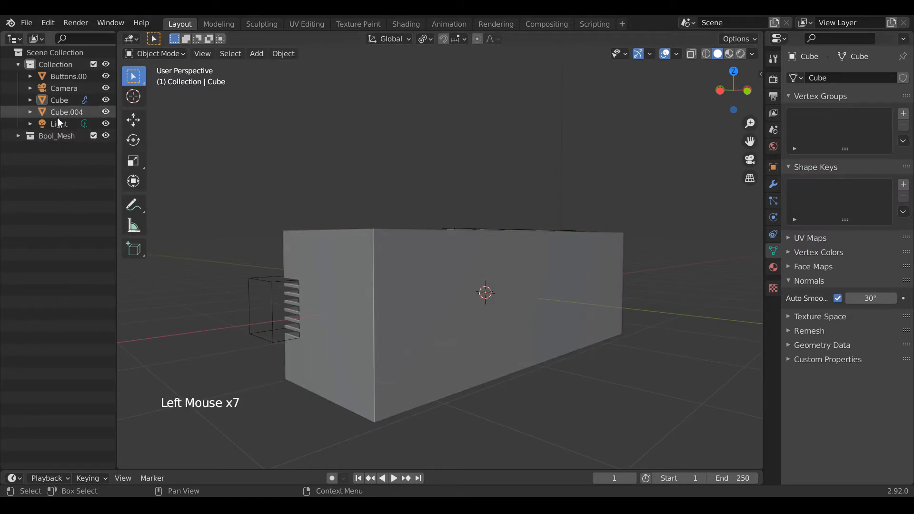
# Step: Show the modifier stack of the box and save the file
pyautogui.moveTo(748, 90); pyautogui.dragTo(736, 95)
pyautogui.click(773, 184)
pyautogui.scroll(2, 798, 164)
pyautogui.hotkey('ctrl', 's')
# Step: Apply all the Bool Tool Difference modifiers on the box
pyautogui.click(876, 98)
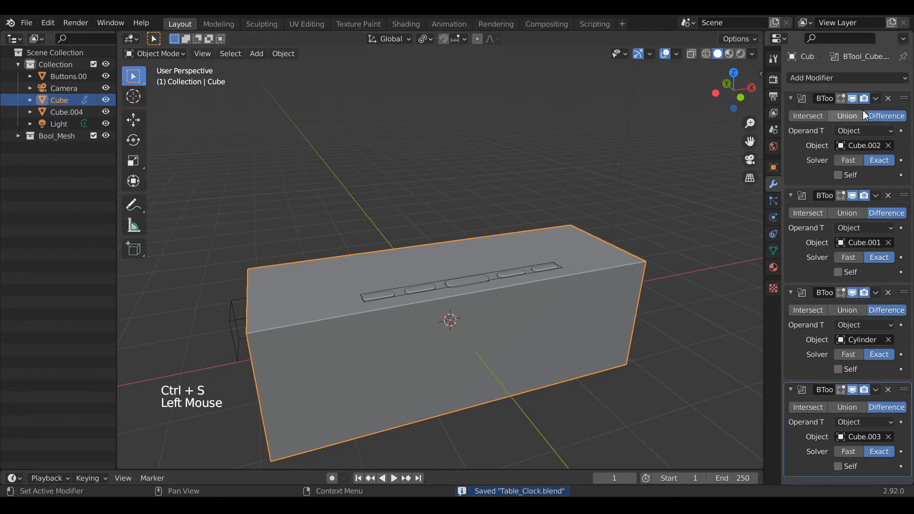
pyautogui.click(863, 110)
pyautogui.click(876, 98)
pyautogui.click(872, 111)
pyautogui.click(876, 98)
pyautogui.click(869, 112)
pyautogui.click(876, 98)
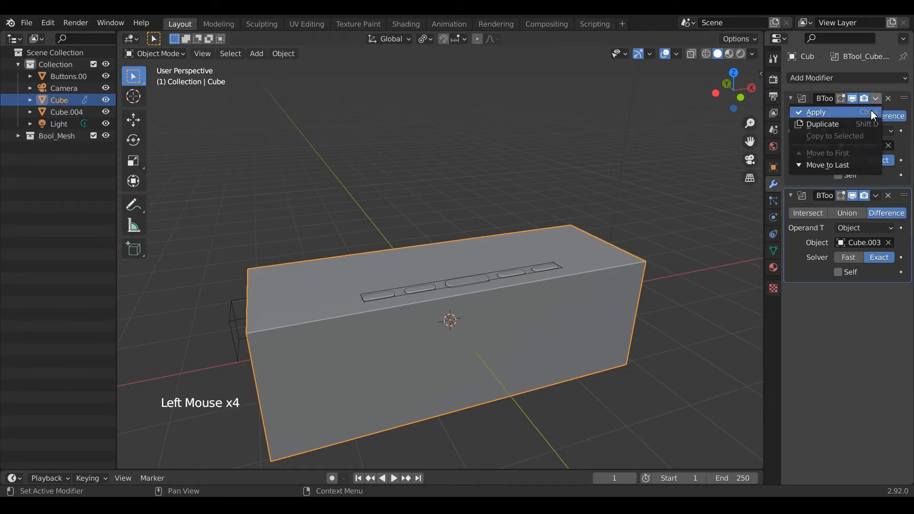
pyautogui.click(871, 111)
pyautogui.click(876, 98)
pyautogui.click(873, 111)
# Step: Delete the eight side faces on one side of the vertical vent slots in the box mesh
pyautogui.moveTo(736, 88); pyautogui.dragTo(800, 98)
pyautogui.click(538, 273)
pyautogui.scroll(2, 542, 274)
pyautogui.press('Tab')
pyautogui.scroll(-2, 542, 273)
pyautogui.moveTo(750, 141); pyautogui.dragTo(664, 116)
pyautogui.moveTo(736, 95); pyautogui.dragTo(693, 82)
pyautogui.scroll(6, 596, 264)
pyautogui.press('3')
pyautogui.click(396, 201)
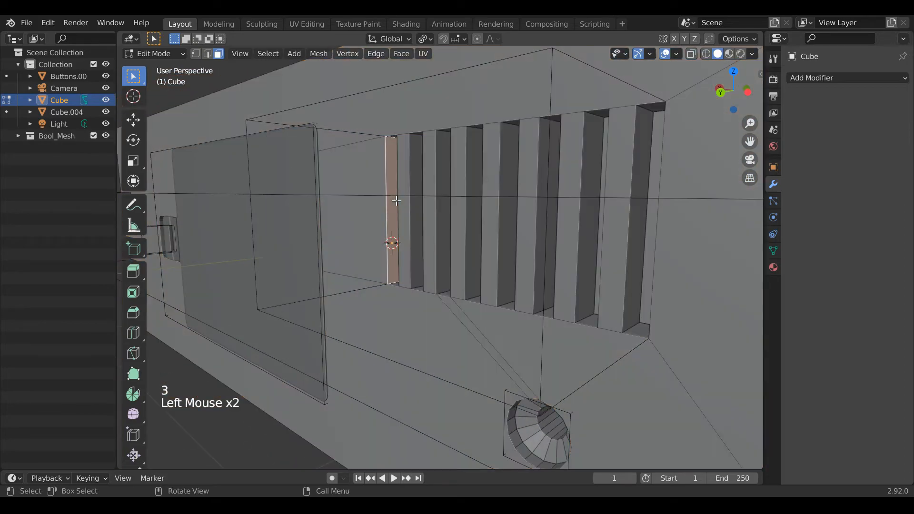
pyautogui.keyDown('shift'); pyautogui.click(415, 219); pyautogui.keyUp('shift')
pyautogui.keyDown('shift'); pyautogui.click(442, 210); pyautogui.keyUp('shift')
pyautogui.keyDown('shift'); pyautogui.click(473, 215); pyautogui.keyUp('shift')
pyautogui.keyDown('shift'); pyautogui.click(505, 218); pyautogui.keyUp('shift')
pyautogui.keyDown('shift'); pyautogui.click(548, 220); pyautogui.keyUp('shift')
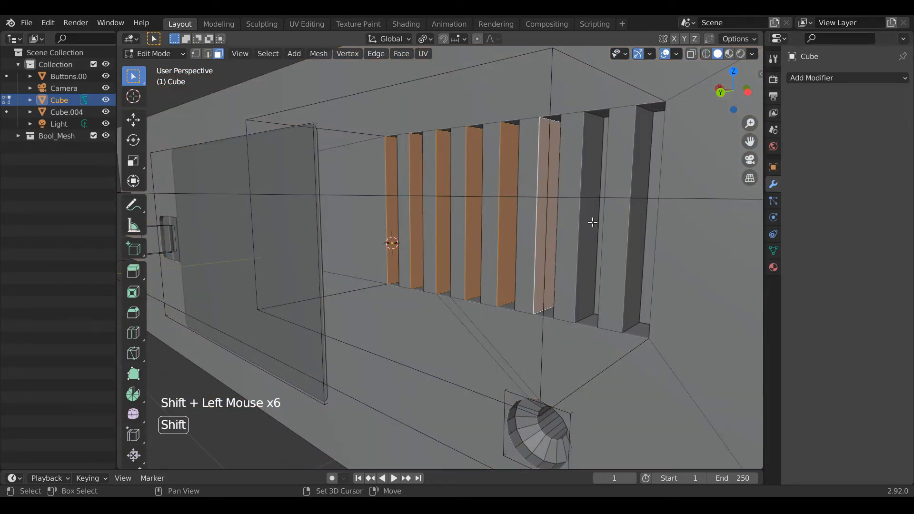
pyautogui.keyDown('shift'); pyautogui.click(592, 222); pyautogui.keyUp('shift')
pyautogui.keyDown('shift'); pyautogui.click(637, 224); pyautogui.keyUp('shift')
pyautogui.press('x')
pyautogui.click(627, 253)
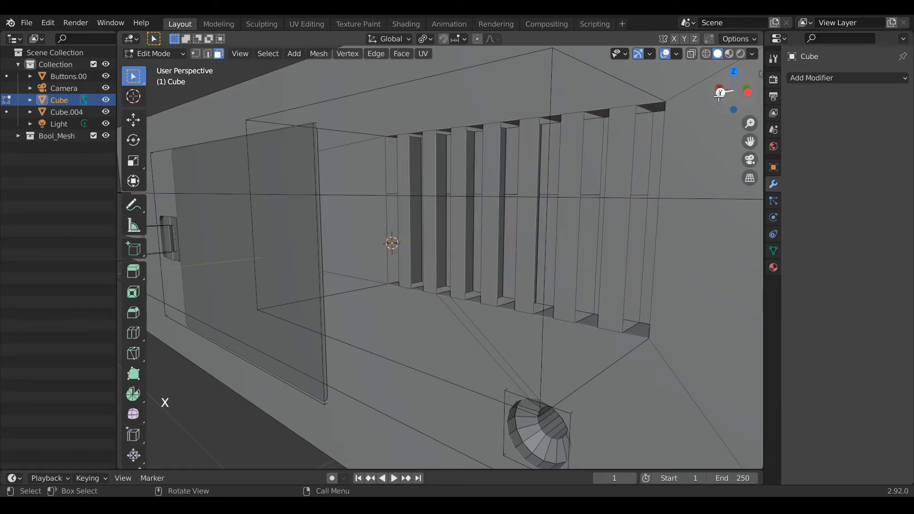
# Step: Delete the eight opposite side faces of the vertical vent slots, and return to Object Mode
pyautogui.moveTo(715, 98); pyautogui.dragTo(736, 111)
pyautogui.moveTo(753, 145); pyautogui.dragTo(586, 113)
pyautogui.moveTo(737, 97); pyautogui.dragTo(762, 95)
pyautogui.click(569, 215)
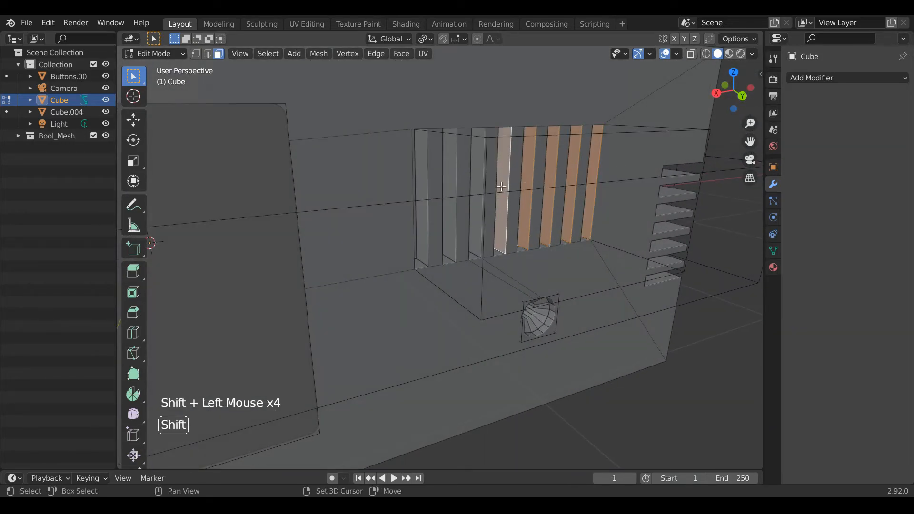
pyautogui.keyDown('shift'); pyautogui.click(449, 193); pyautogui.keyUp('shift')
pyautogui.keyDown('shift'); pyautogui.click(424, 197); pyautogui.keyUp('shift')
pyautogui.press('x')
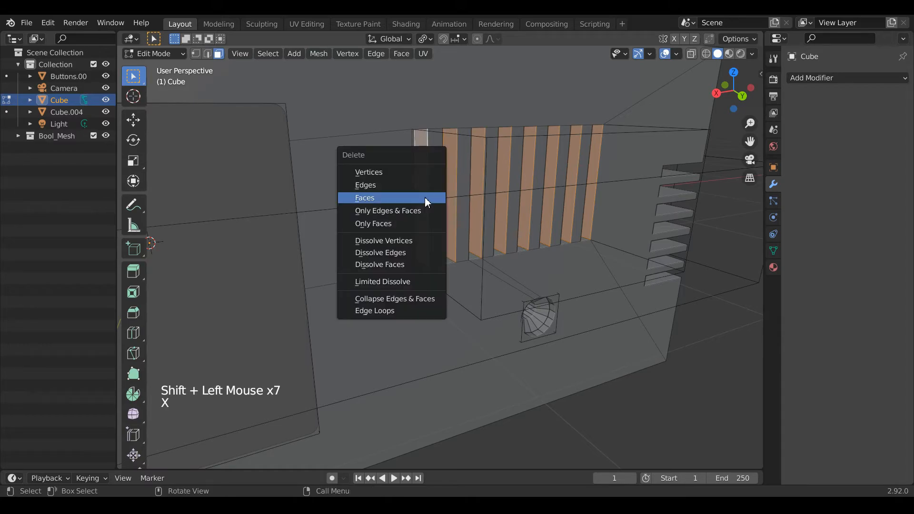
pyautogui.click(424, 197)
pyautogui.press('Tab')
# Step: Delete the horizontal inner faces of the slots in the corner vent near the round hole
pyautogui.moveTo(736, 92); pyautogui.dragTo(640, 84)
pyautogui.scroll(-1, 621, 192)
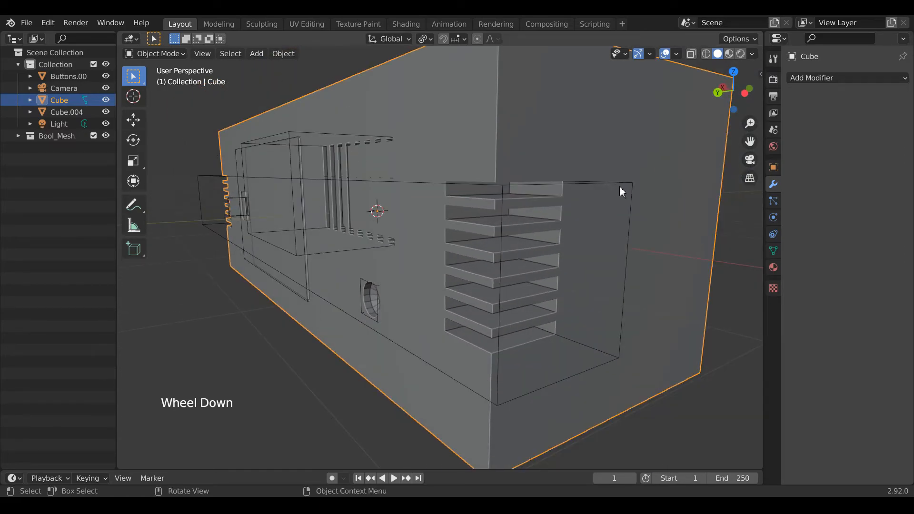
pyautogui.moveTo(734, 91)
pyautogui.mouseDown()
pyautogui.moveTo(714, 96)
pyautogui.moveTo(750, 91)
pyautogui.moveTo(742, 94)
pyautogui.mouseUp()
pyautogui.press('Tab')
pyautogui.click(466, 145)
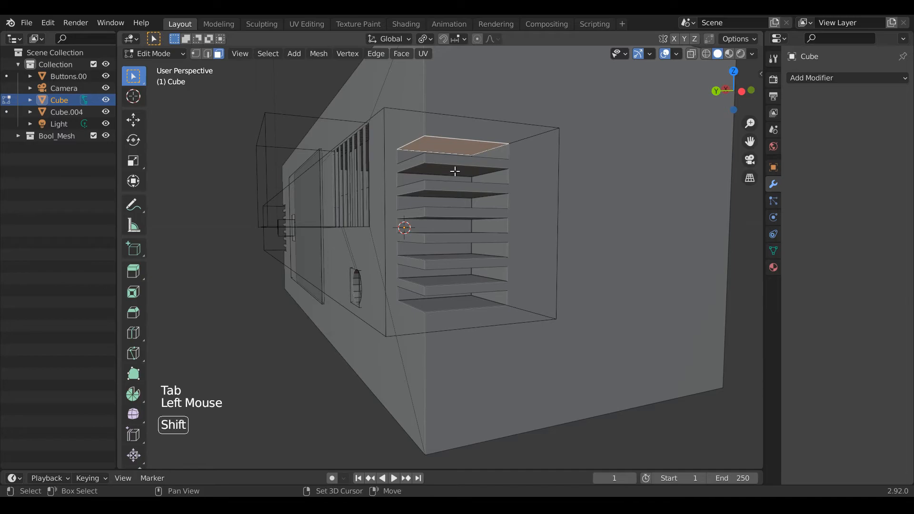
pyautogui.hotkey('ctrl', 'z')
pyautogui.moveTo(729, 94)
pyautogui.mouseDown()
pyautogui.moveTo(743, 102)
pyautogui.moveTo(728, 90)
pyautogui.mouseUp()
pyautogui.keyDown('shift'); pyautogui.click(479, 195); pyautogui.keyUp('shift')
pyautogui.keyDown('shift'); pyautogui.click(491, 216); pyautogui.keyUp('shift')
pyautogui.keyDown('shift'); pyautogui.click(481, 240); pyautogui.keyUp('shift')
pyautogui.press('x')
pyautogui.click(481, 242)
# Step: Delete the seven horizontal slot faces of the corner vent at the box's other end, and return to Object Mode
pyautogui.scroll(-2, 727, 90)
pyautogui.click(428, 110)
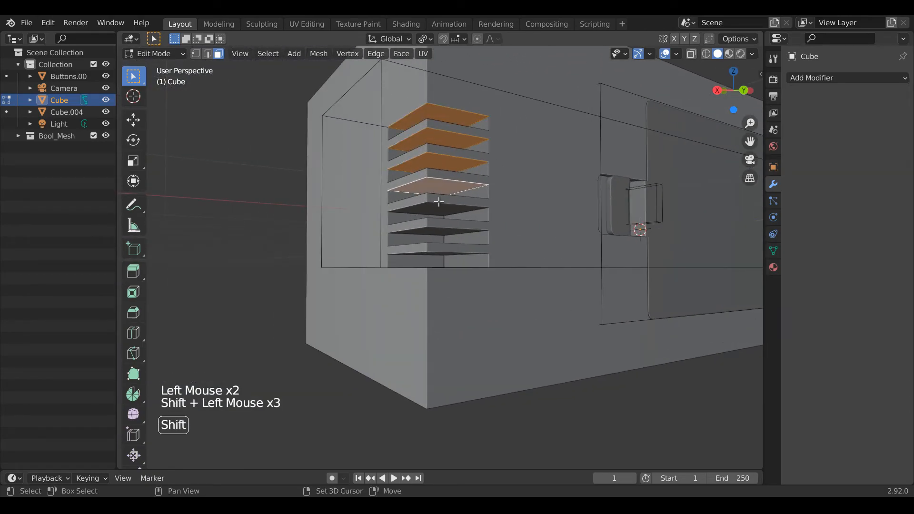
pyautogui.hotkey('ctrl', 'z')
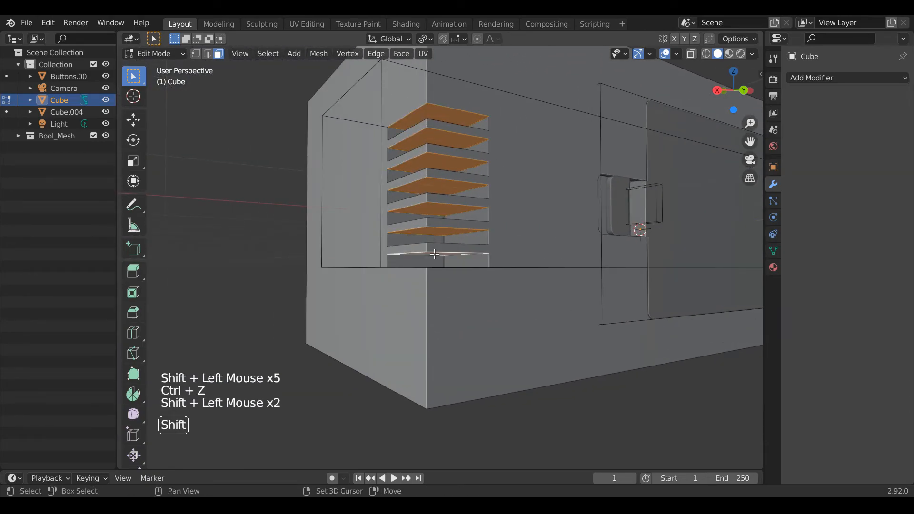
pyautogui.press('x')
pyautogui.click(433, 254)
pyautogui.scroll(-2, 433, 254)
pyautogui.press('Tab')
pyautogui.moveTo(733, 91); pyautogui.dragTo(760, 82)
pyautogui.click(517, 131)
pyautogui.scroll(-2, 517, 131)
pyautogui.click(606, 190)
pyautogui.rightClick(606, 191)
pyautogui.rightClick(606, 190)
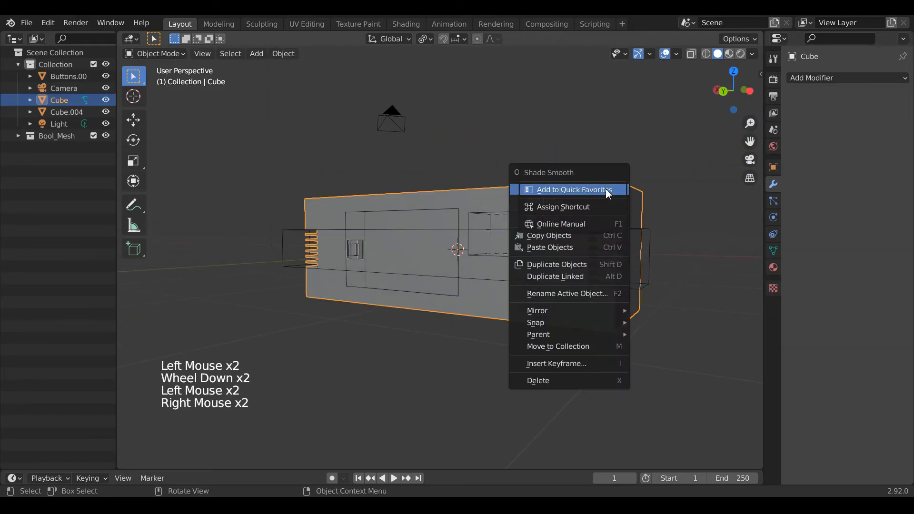
pyautogui.rightClick(482, 199)
pyautogui.rightClick(482, 199)
pyautogui.rightClick(444, 197)
pyautogui.scroll(1, 564, 262)
pyautogui.scroll(2, 763, 362)
pyautogui.scroll(-3, 610, 141)
pyautogui.click(610, 141)
# Step: Delete the inner face of the round hole in the box mesh, and return to Object Mode
pyautogui.scroll(3, 610, 141)
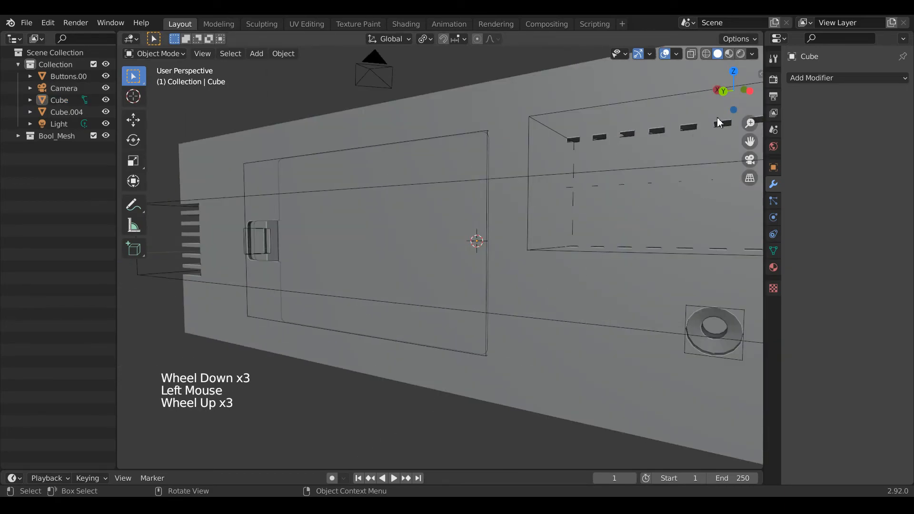
pyautogui.press('Tab')
pyautogui.press('x')
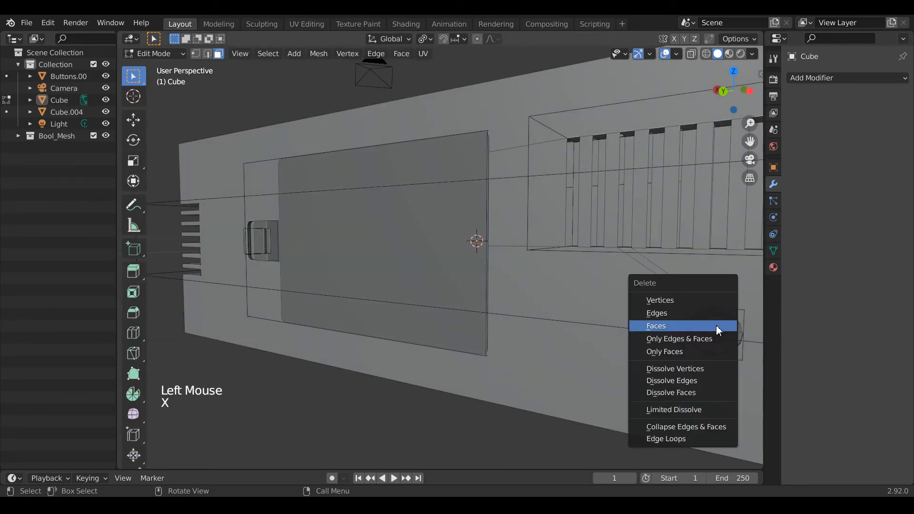
pyautogui.click(705, 326)
pyautogui.press('Tab')
# Step: Exclude the Bool_Mesh collection from the view layer
pyautogui.moveTo(734, 90); pyautogui.dragTo(716, 102)
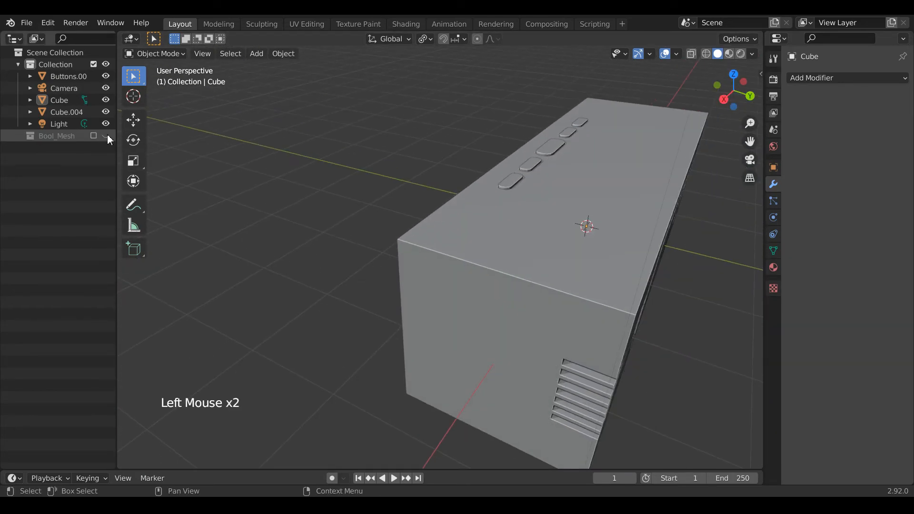
pyautogui.moveTo(750, 142); pyautogui.dragTo(634, 188)
pyautogui.moveTo(746, 93); pyautogui.dragTo(897, 71)
pyautogui.scroll(-4, 376, 255)
# Step: Apply the object transforms of the box
pyautogui.click(371, 254)
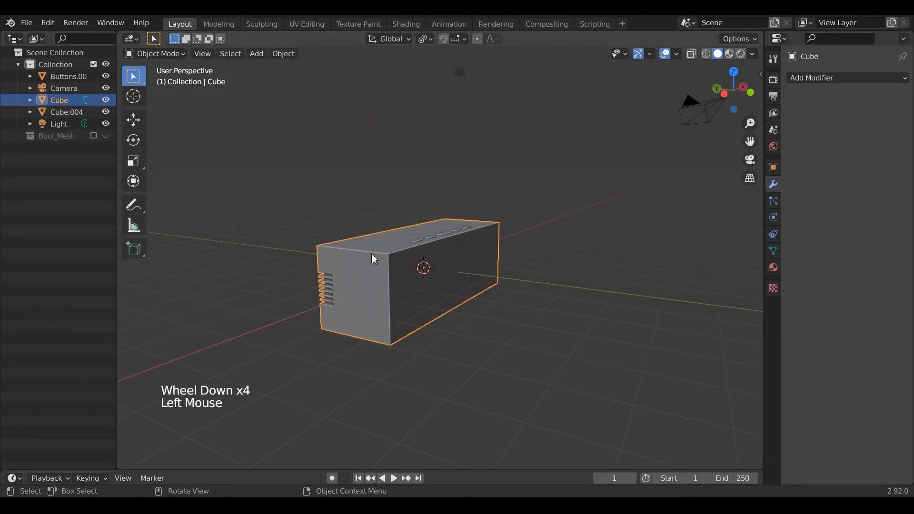
pyautogui.hotkey('ctrl', 'a')
pyautogui.click(385, 259)
pyautogui.scroll(3, 395, 277)
# Step: Select the two short end edges of the box's top face in Edit Mode
pyautogui.press('Tab')
pyautogui.click(293, 250)
pyautogui.press('2')
pyautogui.click(292, 415)
pyautogui.moveTo(739, 82); pyautogui.dragTo(632, 201)
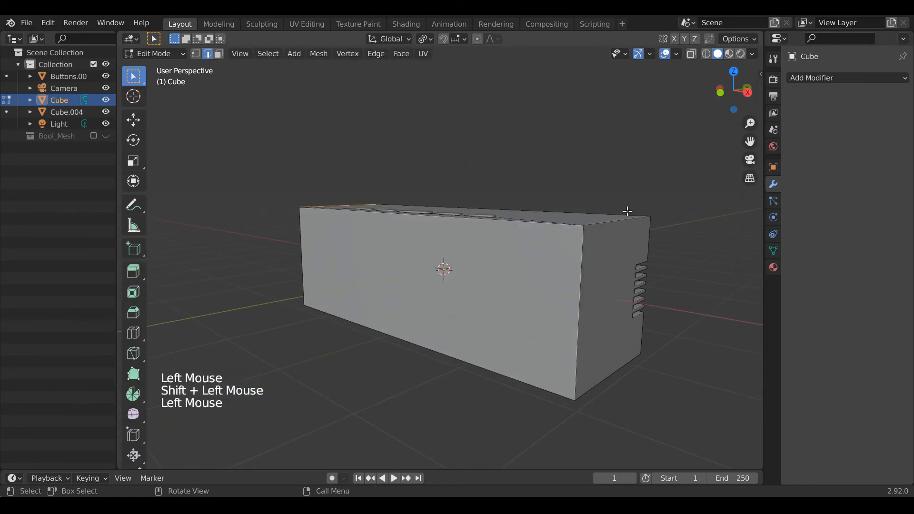
# Step: Try to bevel the two selected top edges in front view, and undo the bevel
pyautogui.press('KP_1')
pyautogui.hotkey('ctrl', 'b')
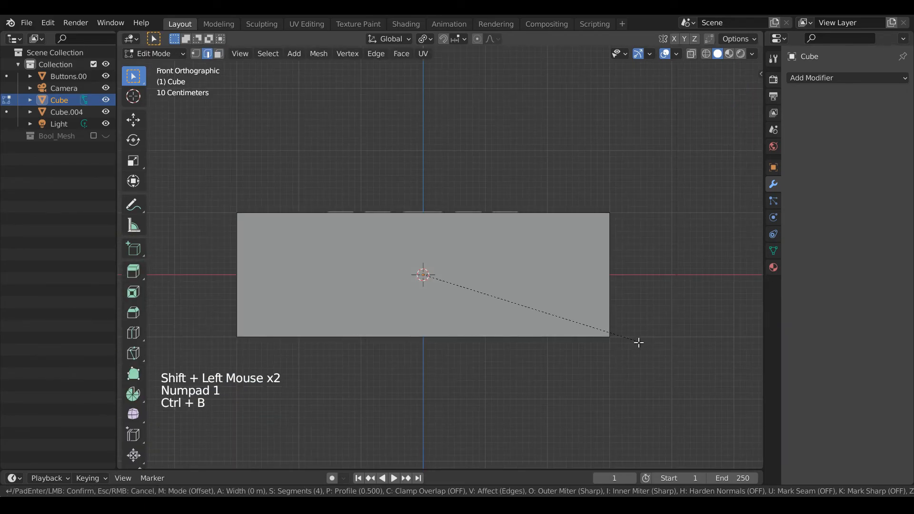
pyautogui.press('Tab')
pyautogui.moveTo(734, 82); pyautogui.dragTo(698, 147)
pyautogui.scroll(2, 698, 147)
pyautogui.hotkey('ctrl', 'z')
pyautogui.hotkey('ctrl', 'z')
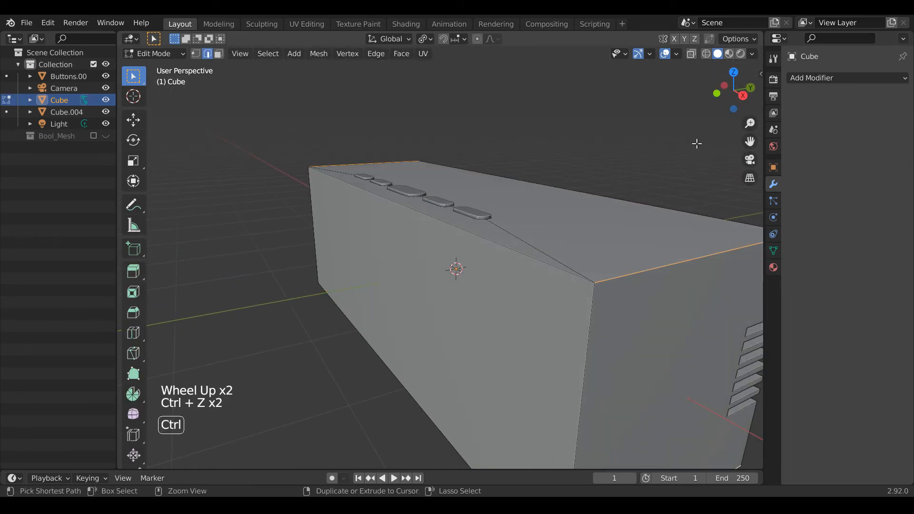
# Step: Return the box to Object Mode and save the file
pyautogui.scroll(-1, 686, 159)
pyautogui.press('Tab')
pyautogui.scroll(-2, 676, 161)
pyautogui.click(676, 161)
pyautogui.moveTo(733, 88); pyautogui.dragTo(776, 72)
pyautogui.hotkey('ctrl', 's')
pyautogui.scroll(2, 450, 216)
# Step: Duplicate the box's large front face in Edit Mode and offset the copy about 0.01 m outward along the Y axis
pyautogui.click(451, 217)
pyautogui.moveTo(731, 95)
pyautogui.mouseDown()
pyautogui.moveTo(610, 86)
pyautogui.moveTo(705, 119)
pyautogui.moveTo(666, 72)
pyautogui.moveTo(595, 72)
pyautogui.moveTo(738, 88)
pyautogui.mouseUp()
pyautogui.click(696, 129)
pyautogui.scroll(-1, 669, 172)
pyautogui.click(571, 279)
pyautogui.press('Tab')
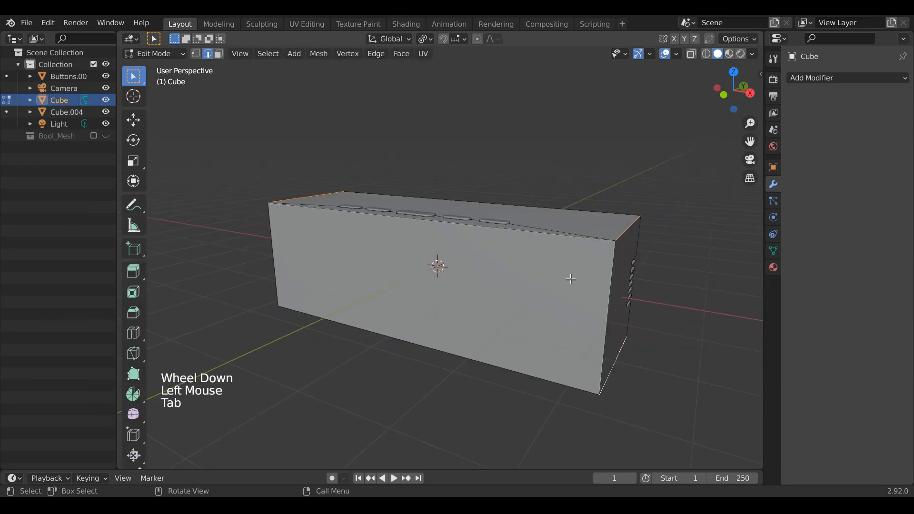
pyautogui.press('3')
pyautogui.click(571, 279)
pyautogui.press('KP_3')
pyautogui.scroll(2, 386, 300)
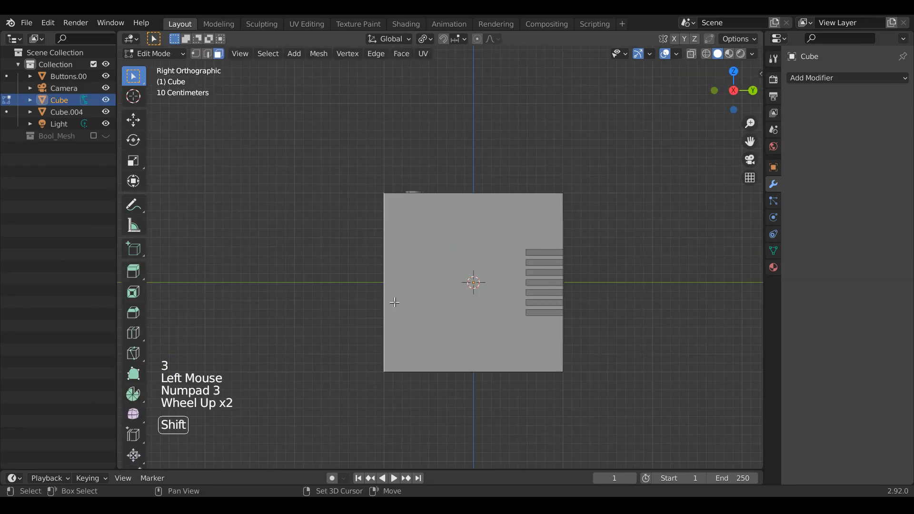
pyautogui.hotkey('shift', 'd')
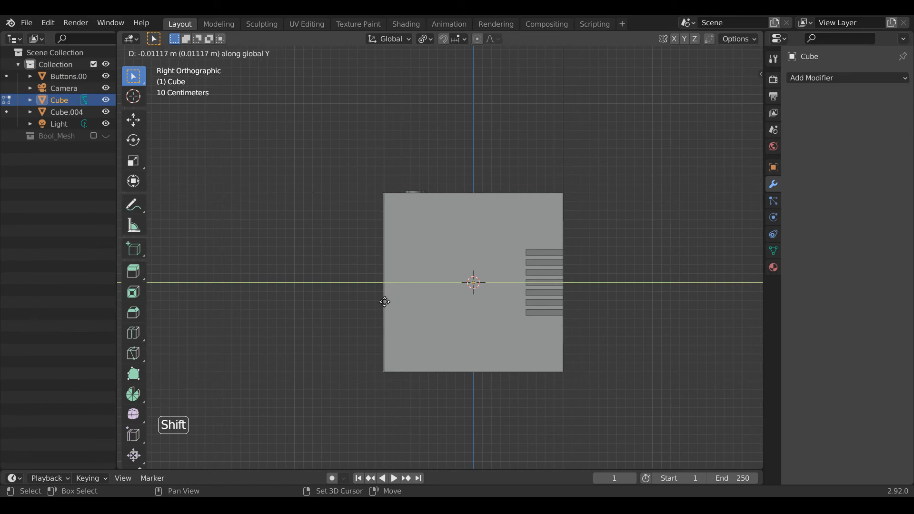
pyautogui.moveTo(720, 107); pyautogui.dragTo(444, 279)
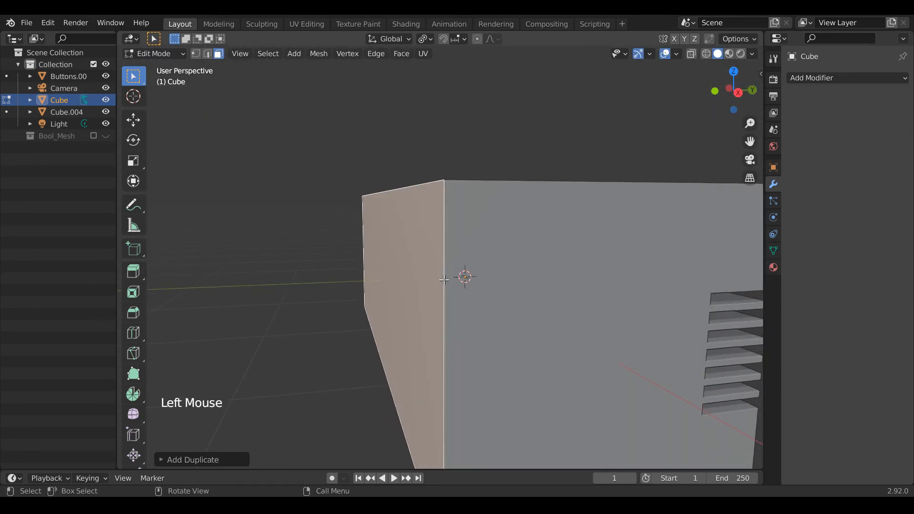
# Step: Extrude the duplicated front face about 0.02 m outward into a thin front panel, and return to Object Mode
pyautogui.press('e')
pyautogui.press('shift')
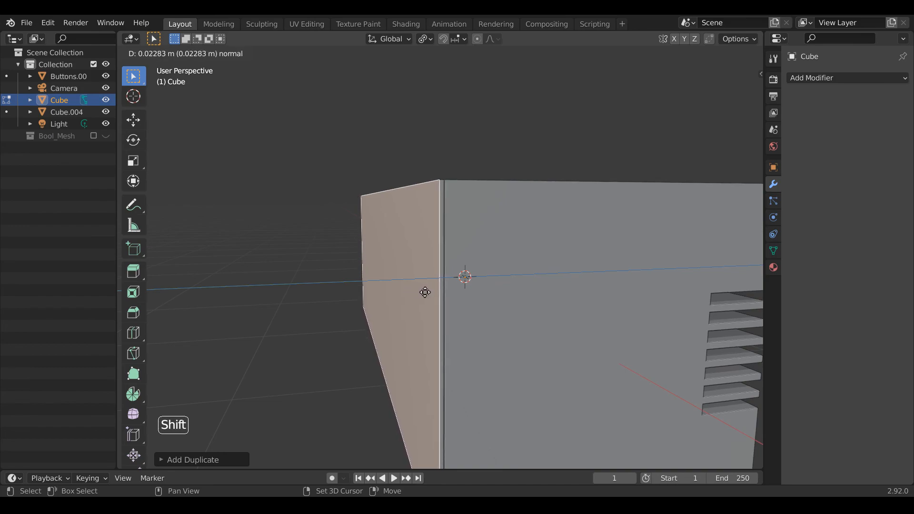
pyautogui.click(428, 292)
pyautogui.press('Tab')
# Step: Select the clock body with its front panel in Object Mode
pyautogui.scroll(-2, 431, 271)
pyautogui.moveTo(734, 90); pyautogui.dragTo(705, 95)
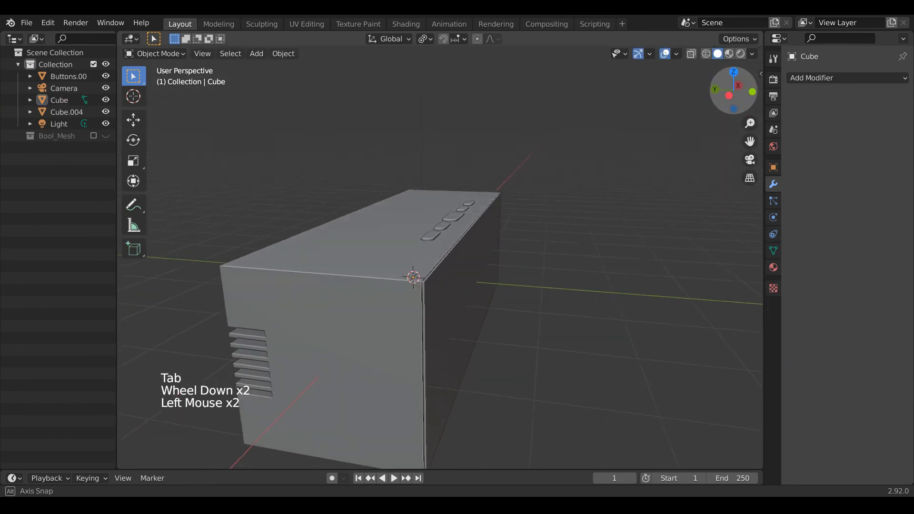
pyautogui.scroll(2, 455, 260)
pyautogui.scroll(-5, 455, 261)
pyautogui.click(387, 253)
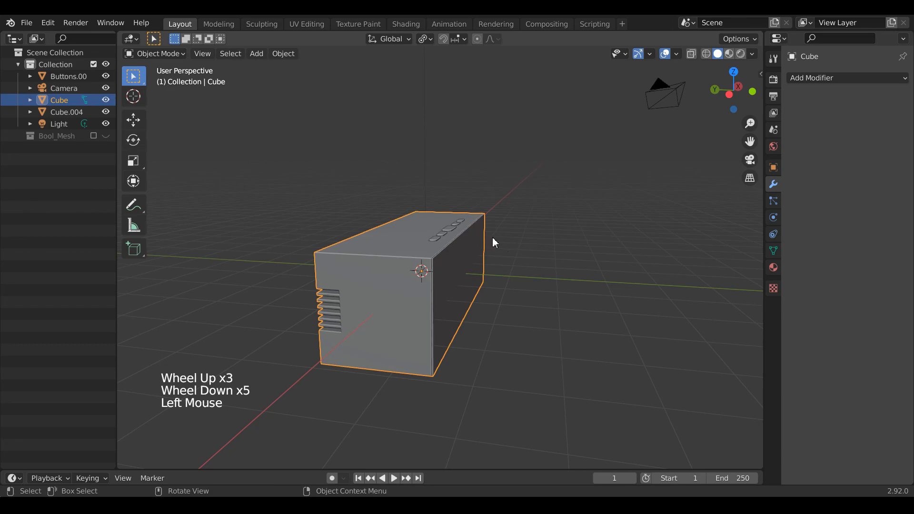
pyautogui.moveTo(734, 90); pyautogui.dragTo(582, 381)
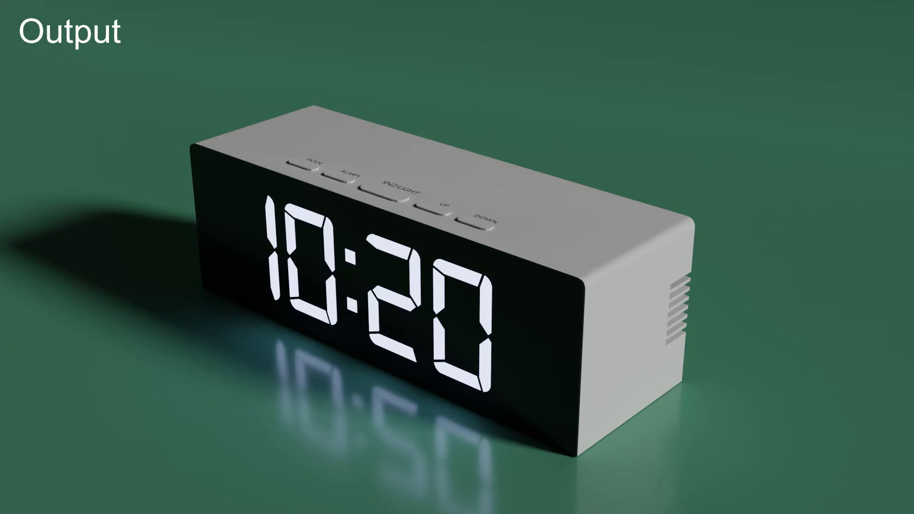